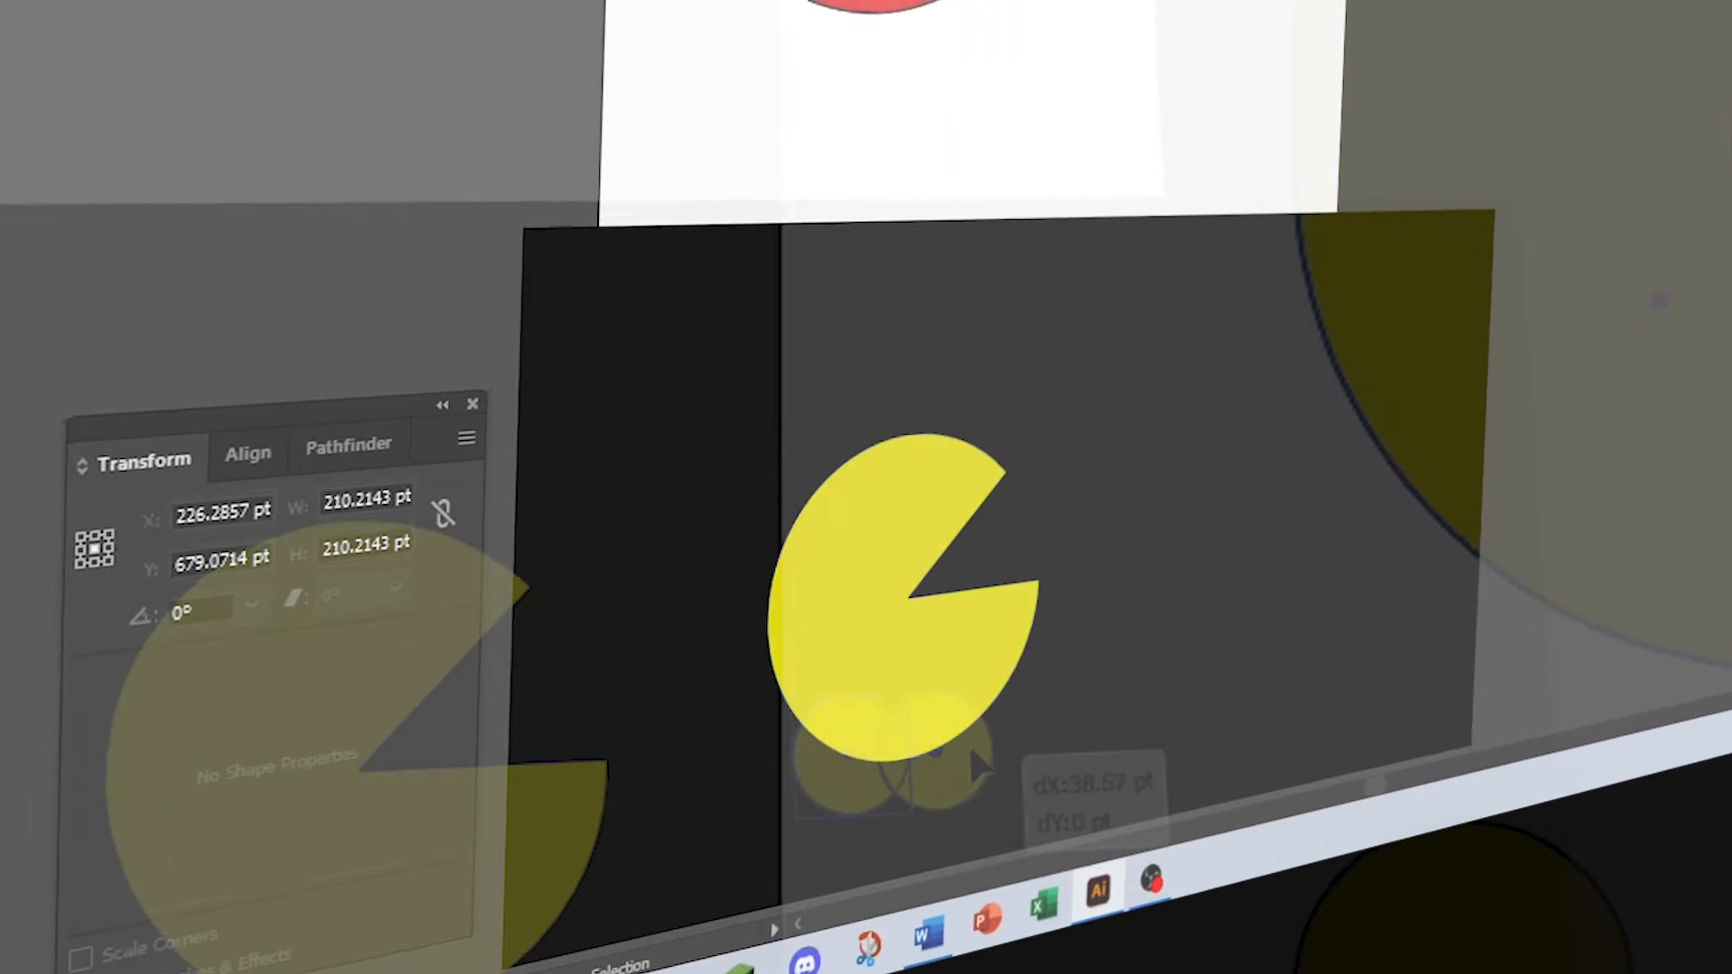
Place a small yellow circle about 52 pt wide in front of the Pac-Man shape and add another dot beside it.
{"action": "left_click_drag", "start_coordinate": [1144, 546], "coordinate": [1204, 604]}
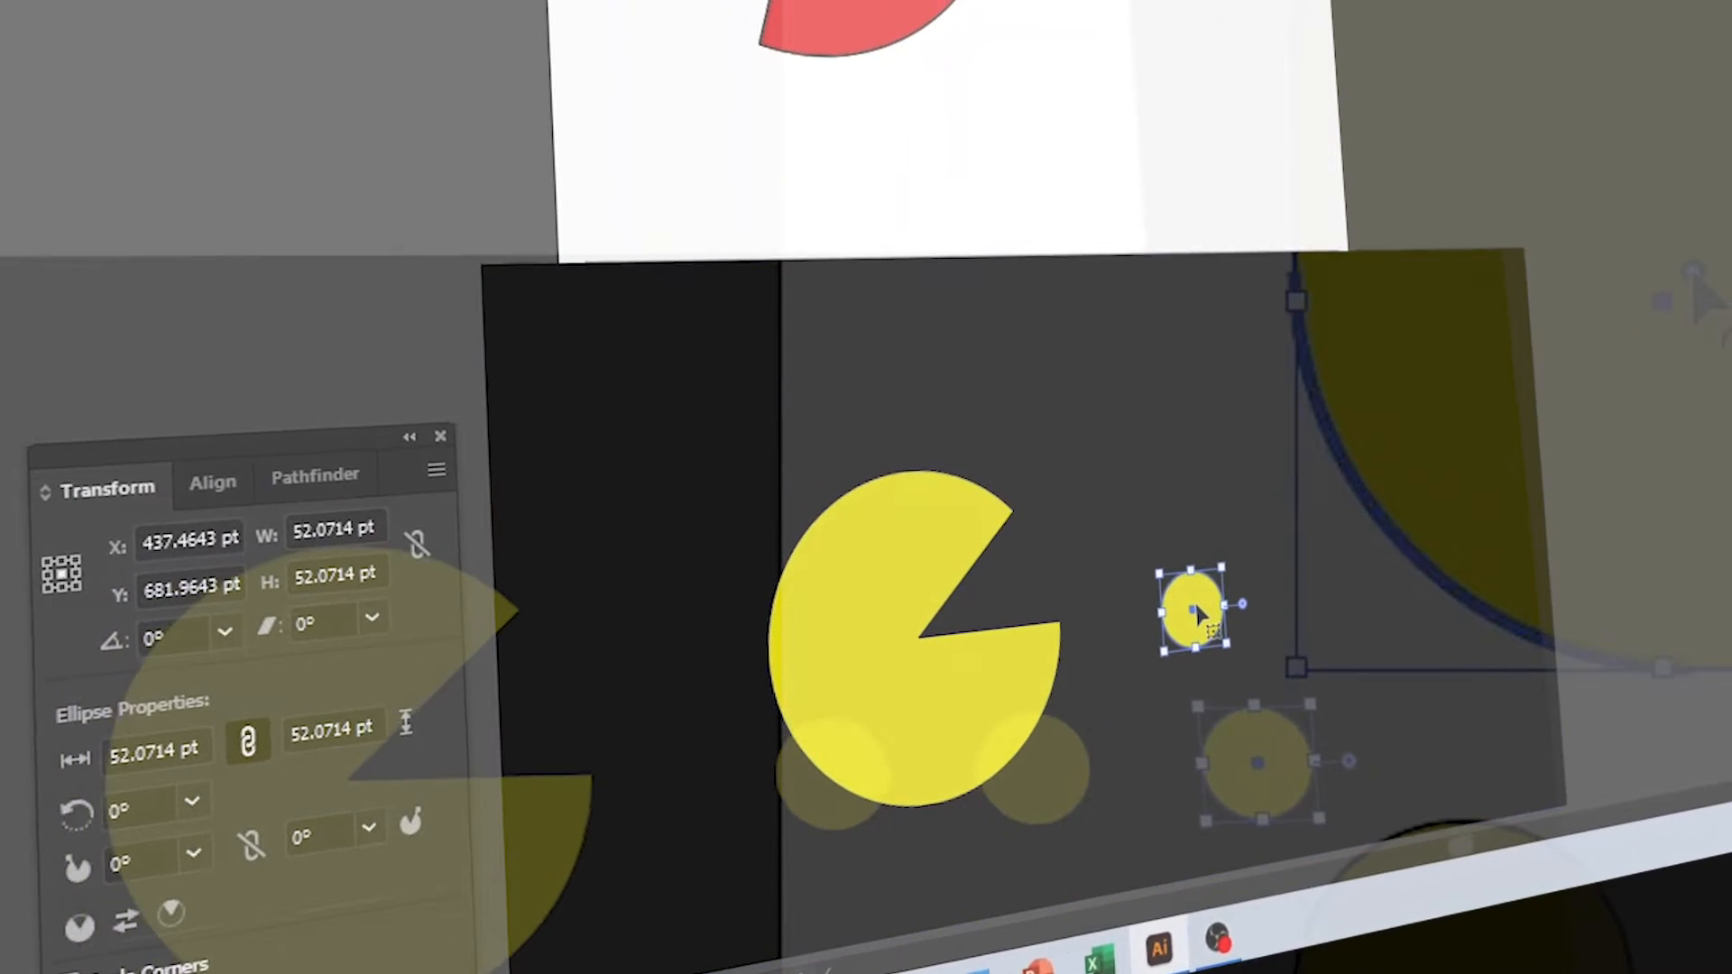
{"action": "mouse_move", "coordinate": [1197, 603]}
{"action": "left_mouse_down"}
{"action": "mouse_move", "coordinate": [1267, 623]}
{"action": "mouse_move", "coordinate": [1453, 619]}
{"action": "left_mouse_up"}
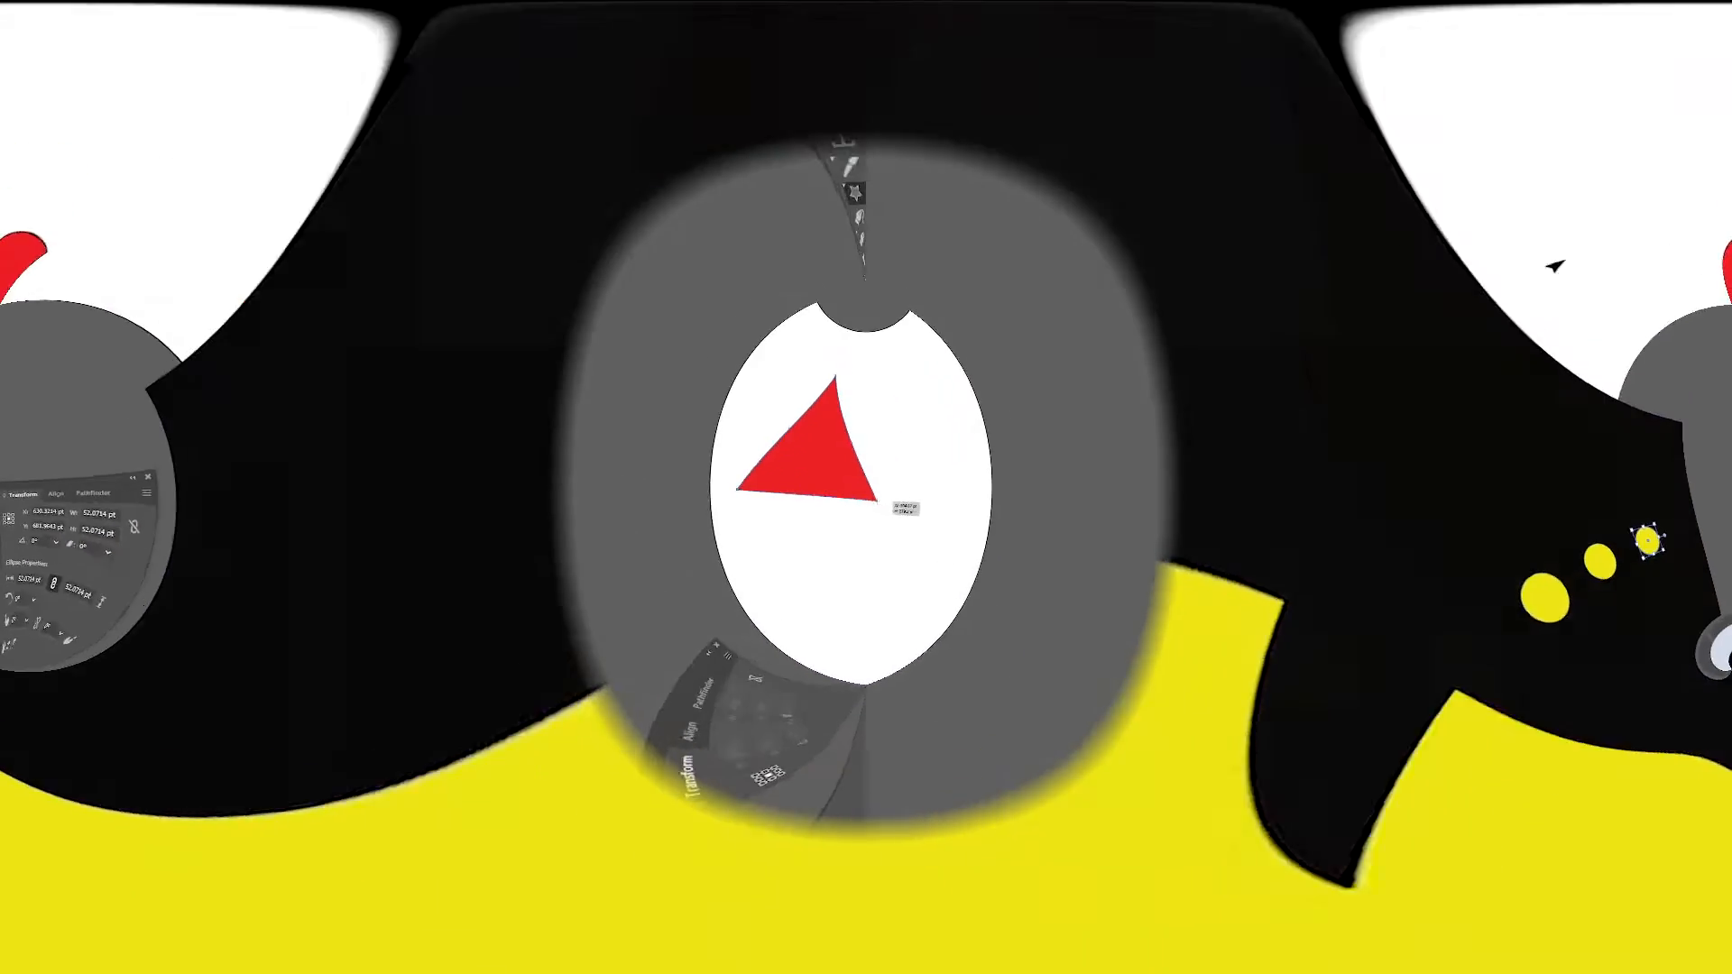
Draw a red polygon on the artboard, adding sides repeatedly while sizing it.
{"action": "mouse_move", "coordinate": [722, 401]}
{"action": "left_mouse_down"}
{"action": "mouse_move", "coordinate": [871, 494]}
{"action": "mouse_move", "coordinate": [833, 538]}
{"action": "left_mouse_up"}
{"action": "key", "text": "Up"}
{"action": "key", "text": "Up"}
{"action": "key", "text": "Up"}
{"action": "key", "text": "Up"}
{"action": "key", "text": "Up"}
{"action": "key", "text": "Up"}
{"action": "key", "text": "Up"}
{"action": "key", "text": "Up"}
{"action": "left_click_drag", "start_coordinate": [833, 538], "coordinate": [902, 587]}
{"action": "key", "text": "Up"}
{"action": "key", "text": "Up"}
{"action": "key", "text": "Up"}
{"action": "key", "text": "Up"}
{"action": "key", "text": "Up"}
{"action": "key", "text": "Up"}
{"action": "key", "text": "Up"}
{"action": "key", "text": "Up"}
{"action": "key", "text": "Up"}
{"action": "key", "text": "Up"}
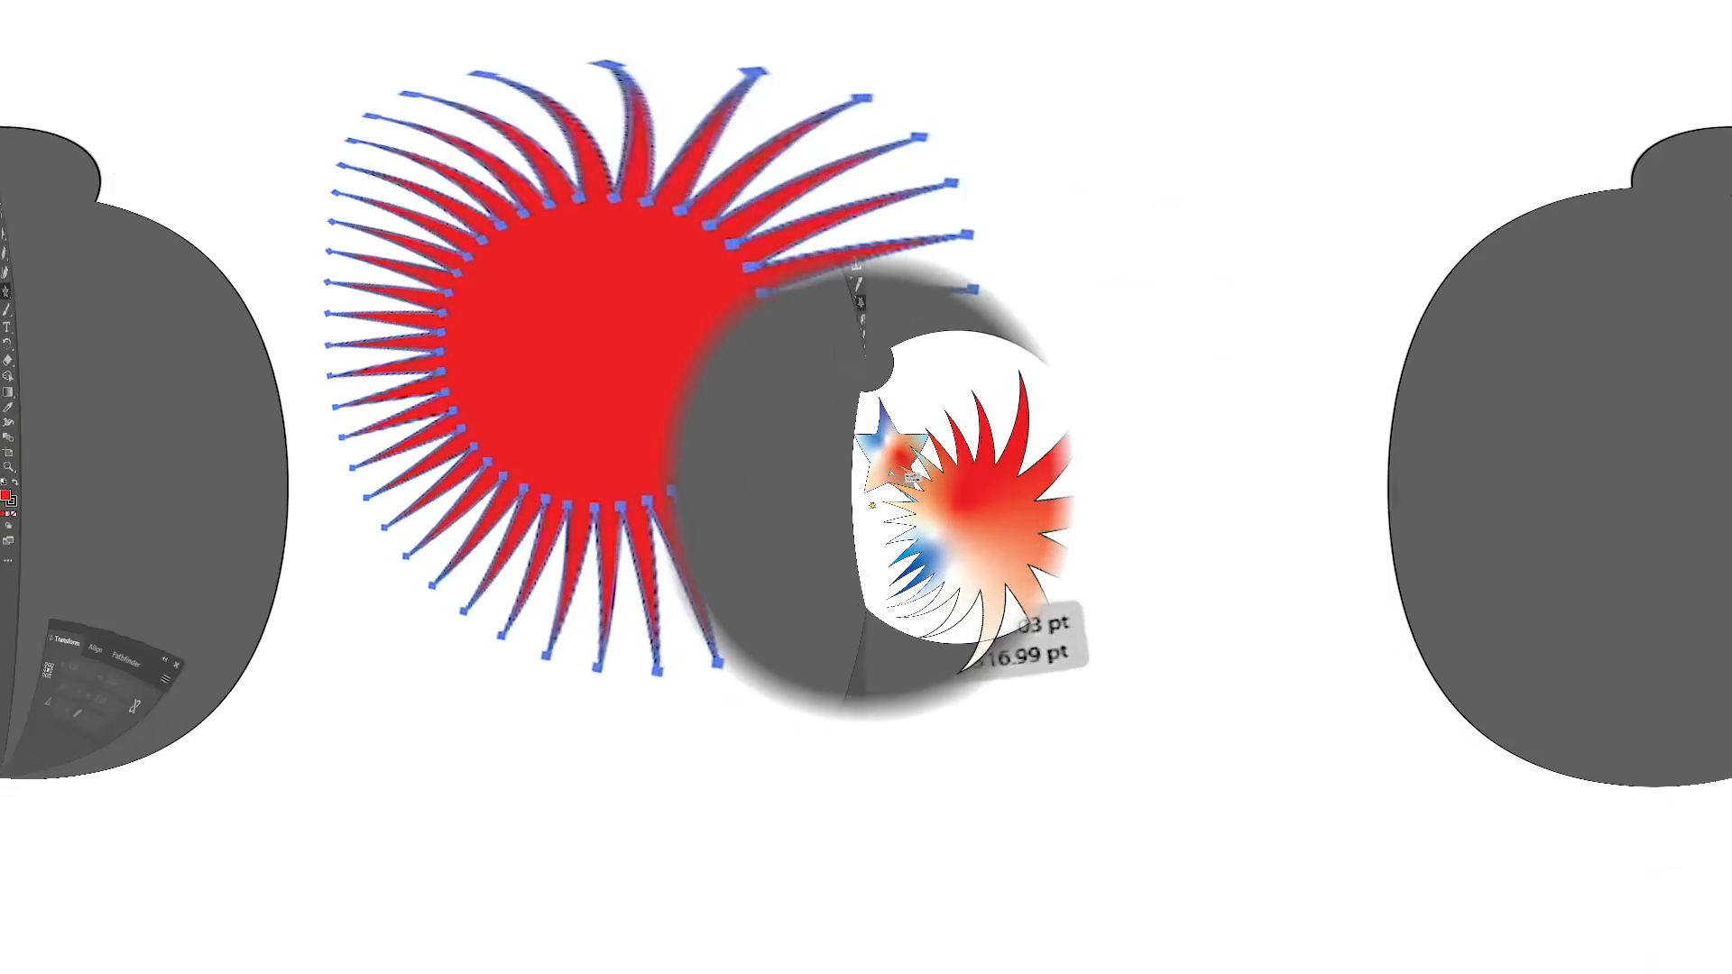
Draw a large red star on the artboard, adding many points while sizing it to form a spiky sunburst.
{"action": "left_click_drag", "start_coordinate": [1024, 444], "coordinate": [1405, 609]}
{"action": "key", "text": "Up"}
{"action": "key", "text": "Up"}
{"action": "key", "text": "Up"}
{"action": "key", "text": "Up"}
{"action": "key", "text": "Up"}
{"action": "key", "text": "Up"}
{"action": "key", "text": "Up"}
{"action": "key", "text": "Up"}
{"action": "key", "text": "Up"}
{"action": "key", "text": "Up"}
{"action": "key", "text": "Up"}
{"action": "key", "text": "Up"}
{"action": "key", "text": "Up"}
{"action": "key", "text": "Up"}
{"action": "key", "text": "Up"}
{"action": "key", "text": "Up"}
{"action": "key", "text": "Up"}
{"action": "key", "text": "Up"}
{"action": "key", "text": "Up"}
{"action": "key", "text": "Up"}
{"action": "key", "text": "Up"}
{"action": "key", "text": "Up"}
{"action": "key", "text": "Up"}
{"action": "key", "text": "Up"}
{"action": "key", "text": "Up"}
{"action": "key", "text": "Up"}
{"action": "key", "text": "Up"}
{"action": "key", "text": "Up"}
{"action": "key", "text": "Up"}
{"action": "key", "text": "Up"}
{"action": "key", "text": "Up"}
{"action": "key", "text": "Up"}
{"action": "key", "text": "Up"}
{"action": "key", "text": "Up"}
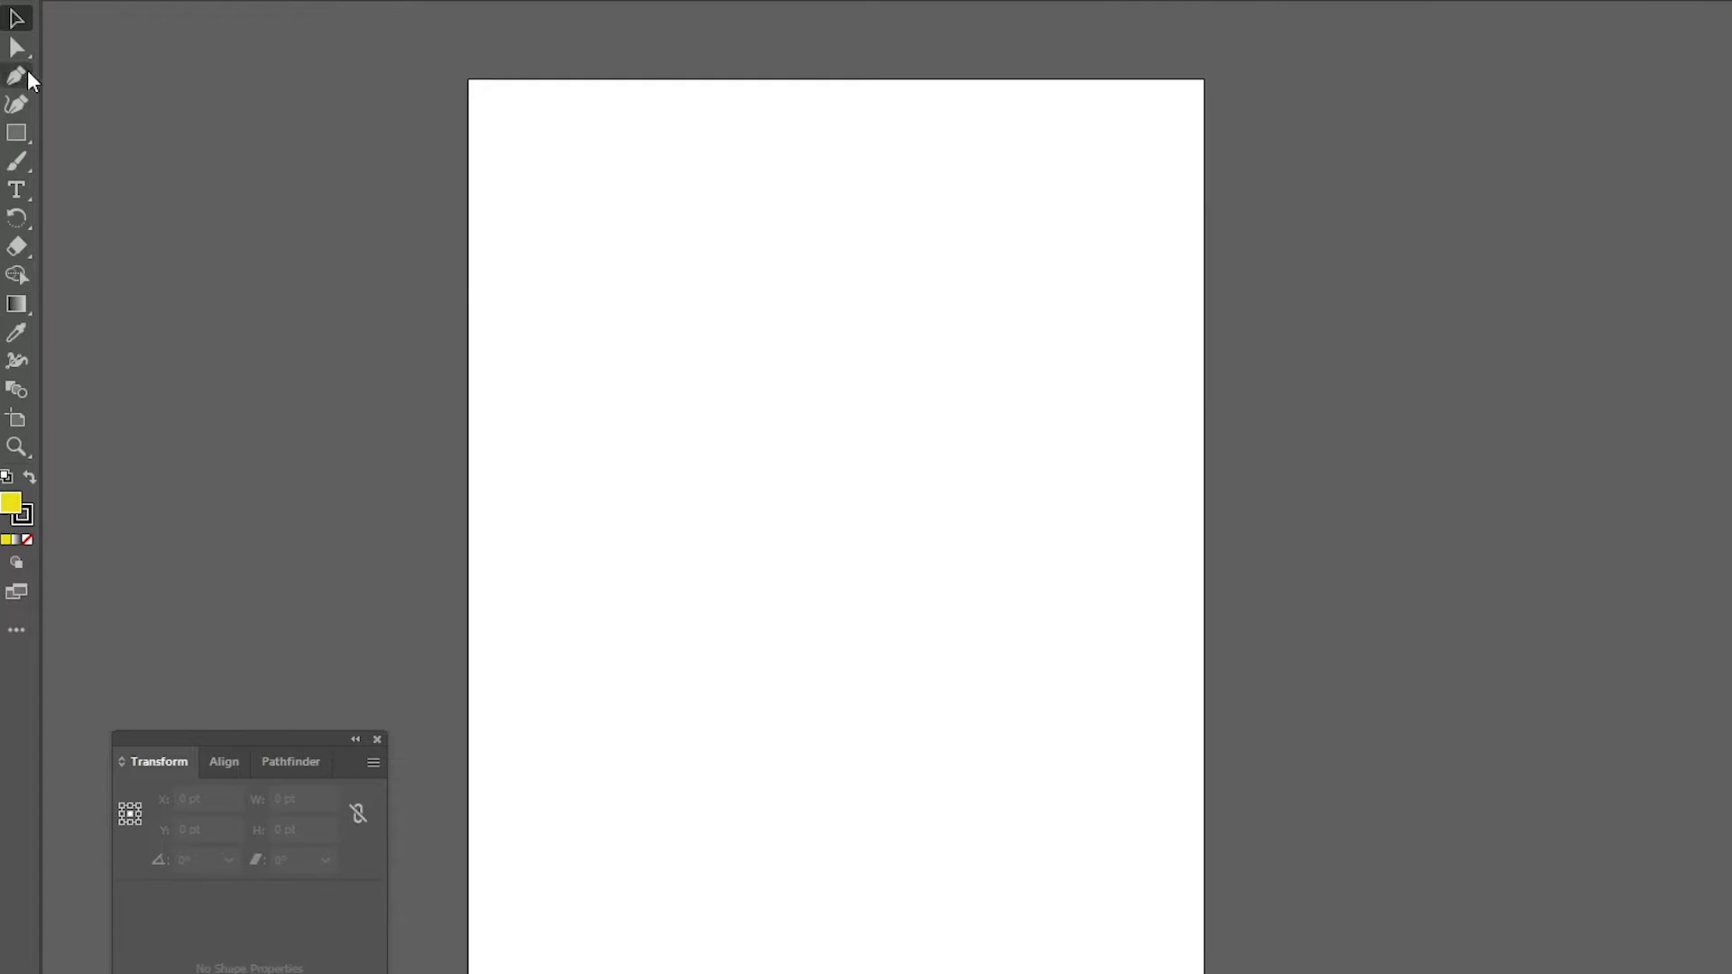
Draw a yellow square about 223 pt wide and a tall rectangle about 102 by 321 pt below it.
{"action": "left_click", "coordinate": [19, 135]}
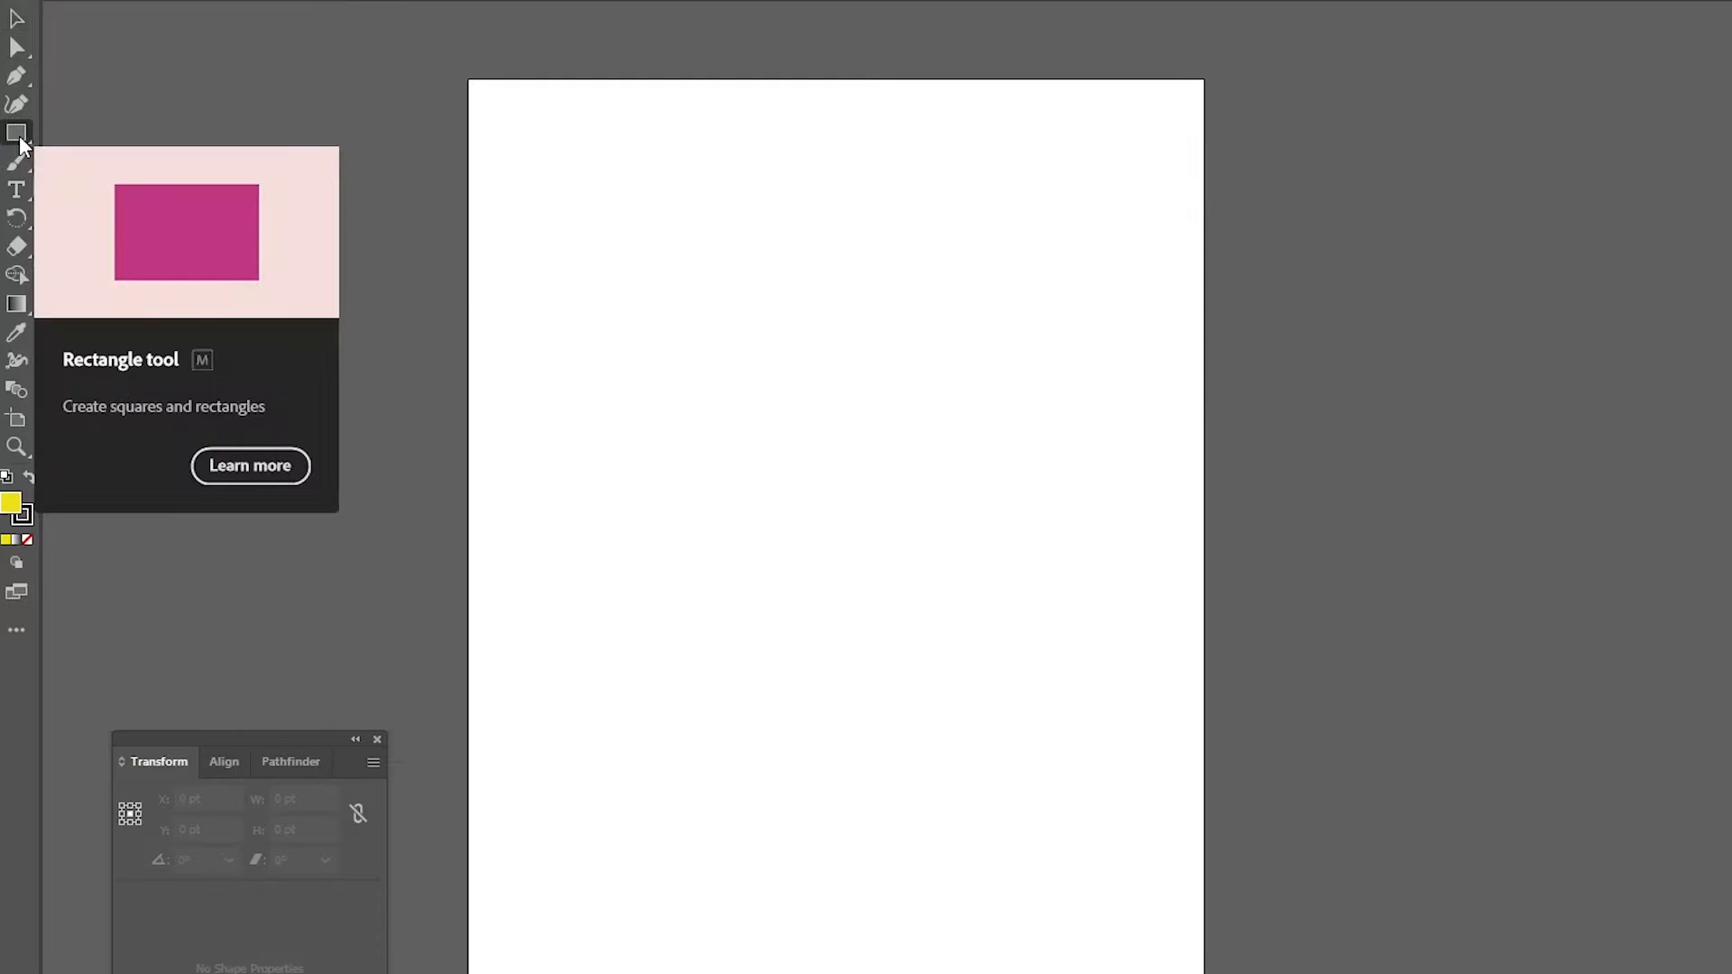
{"action": "left_click_drag", "start_coordinate": [659, 303], "coordinate": [935, 530]}
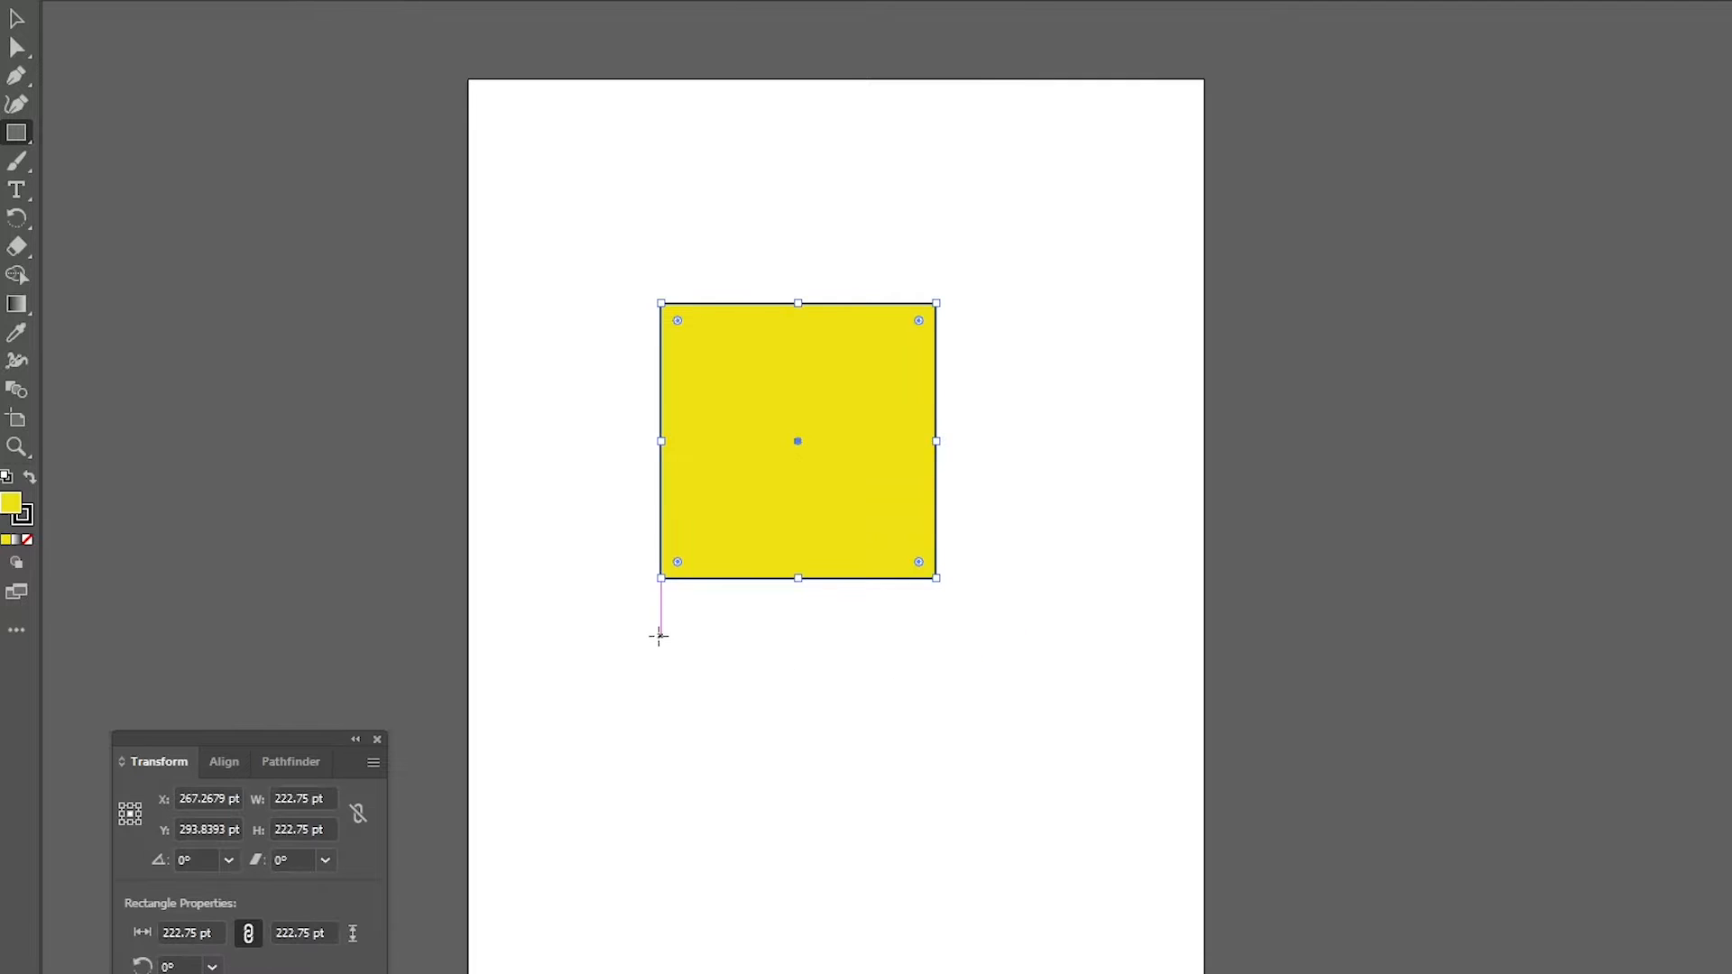
{"action": "left_click_drag", "start_coordinate": [662, 637], "coordinate": [787, 973]}
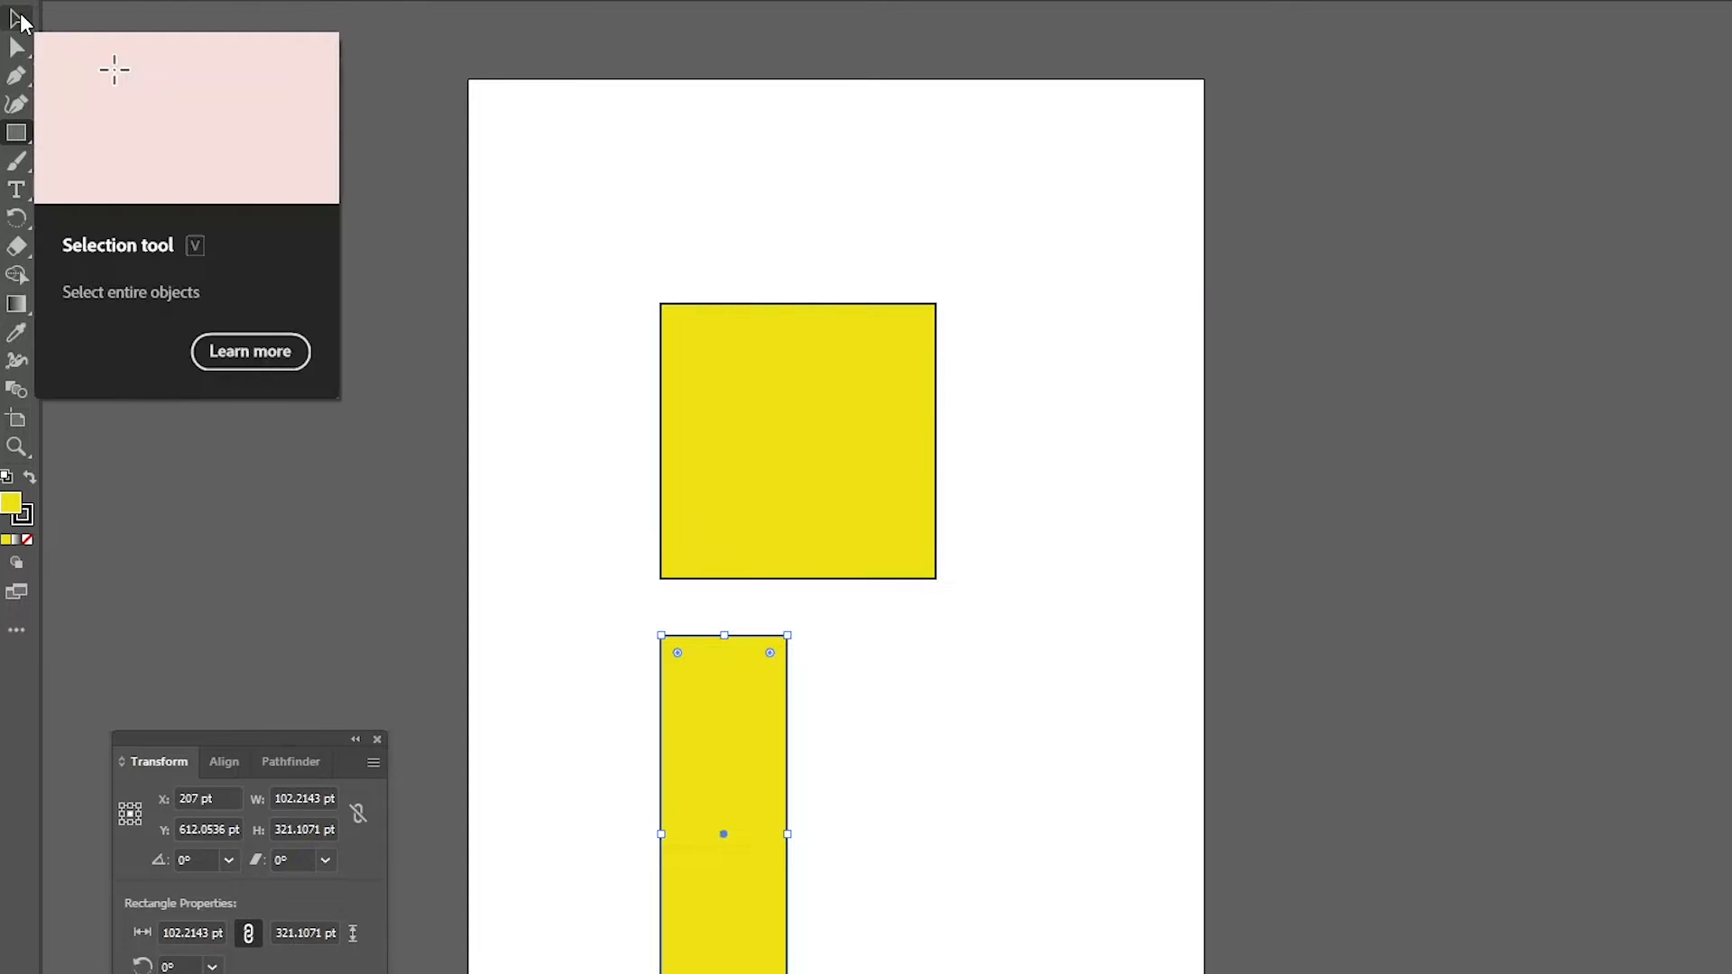
Round all corners of the yellow square slightly and round the tall rectangle's corners fully into a pill shape.
{"action": "left_click", "coordinate": [21, 20]}
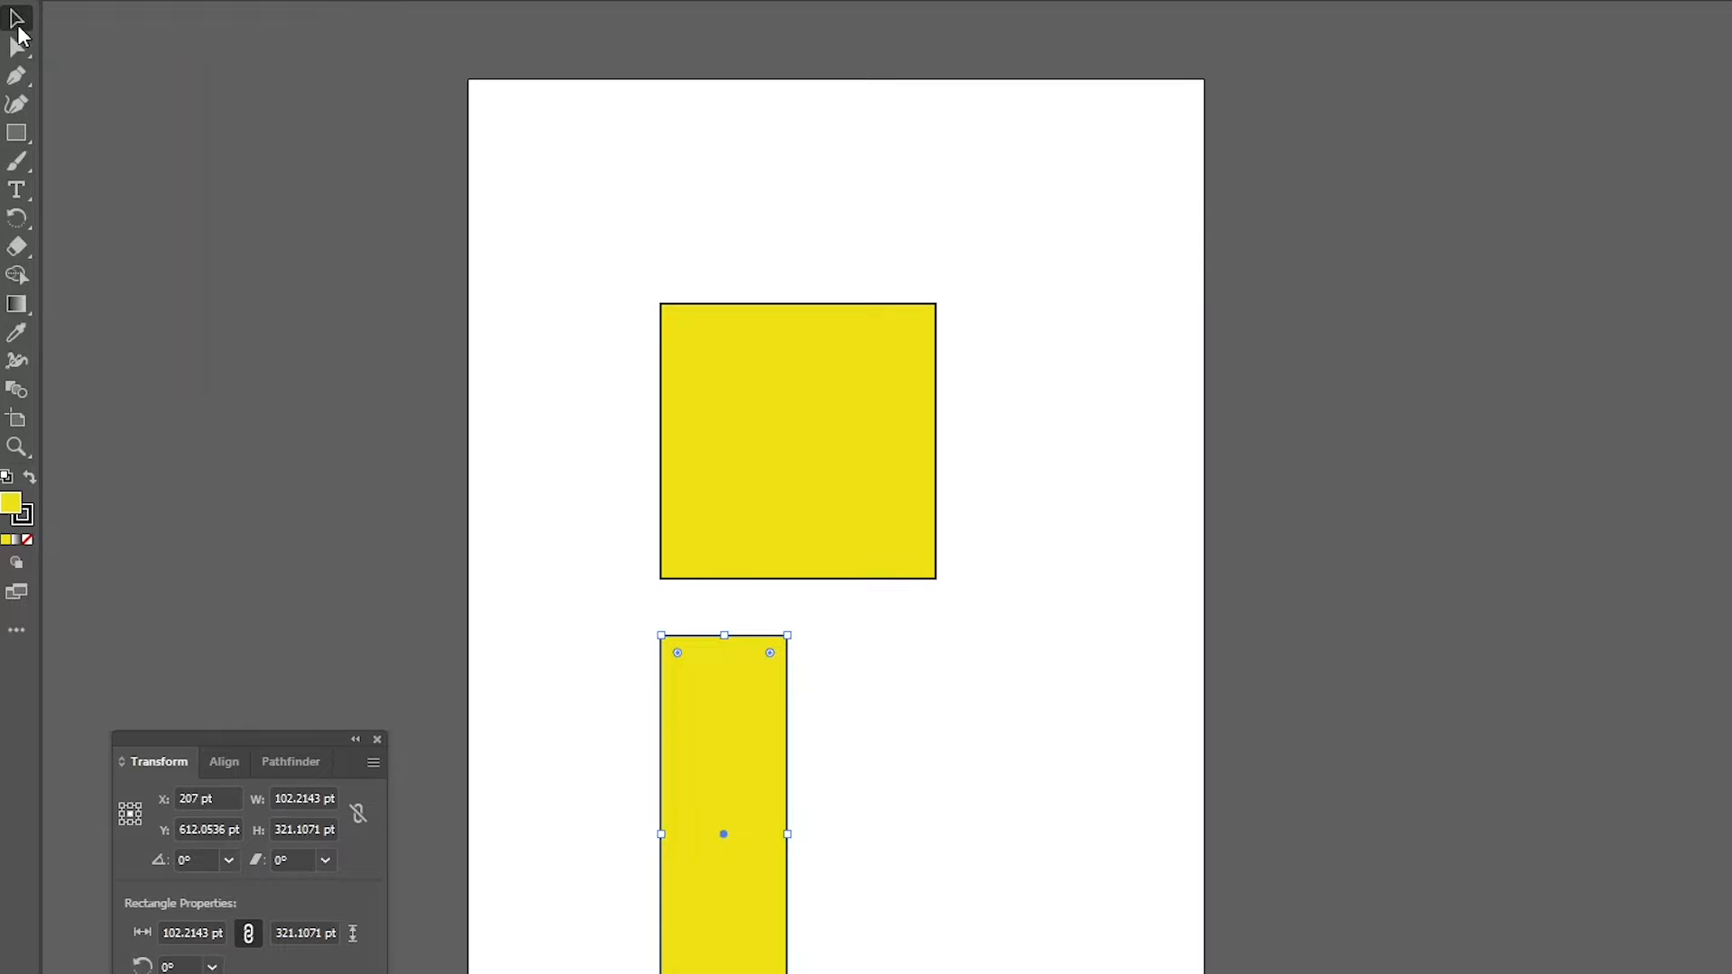
{"action": "left_click", "coordinate": [762, 415]}
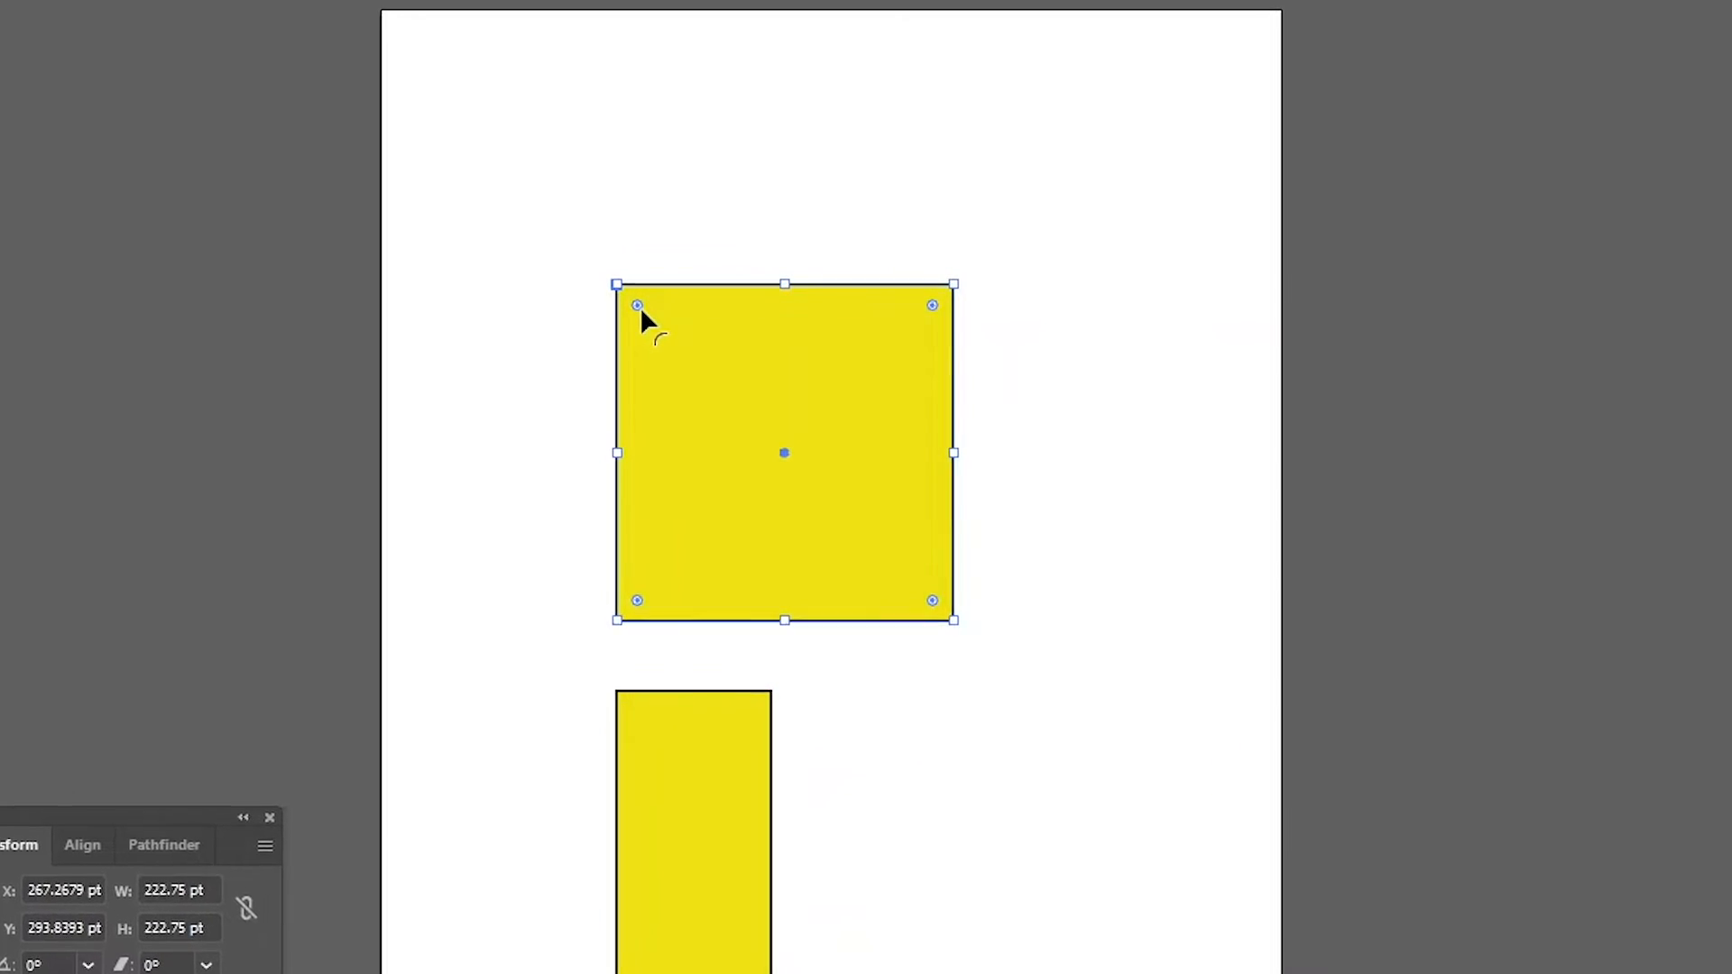
{"action": "left_click_drag", "start_coordinate": [635, 305], "coordinate": [808, 512]}
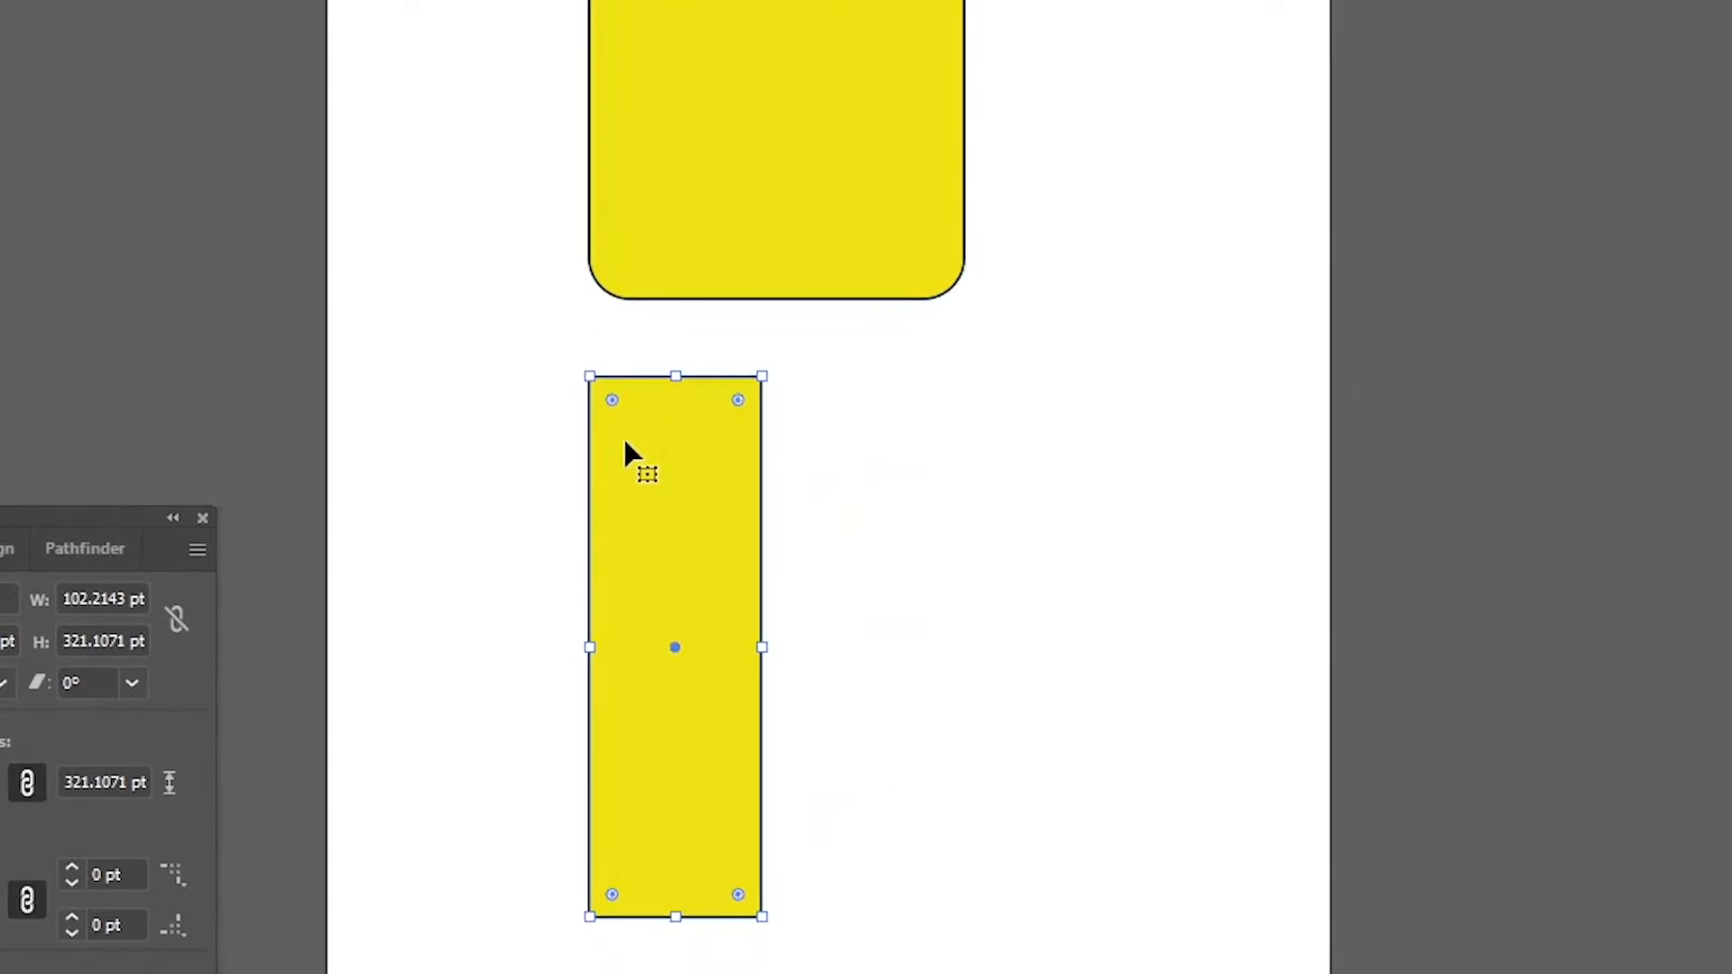
{"action": "left_click_drag", "start_coordinate": [611, 384], "coordinate": [672, 519]}
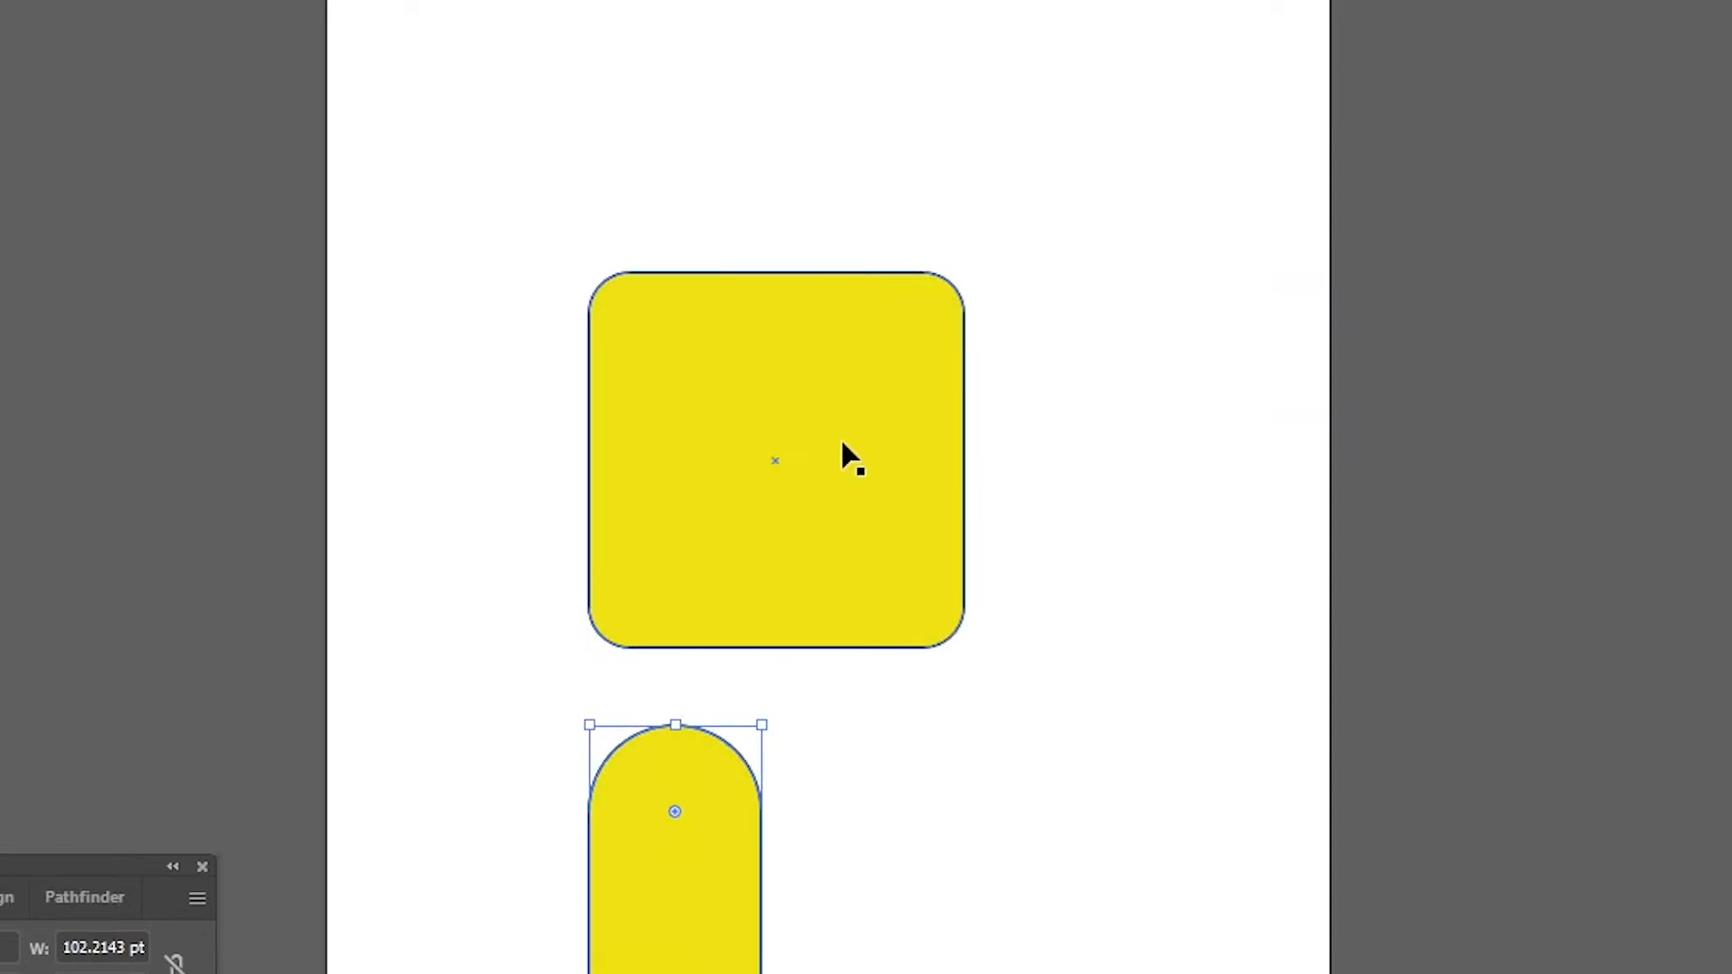
Strongly round only the upper-right and lower-left corners of the yellow square.
{"action": "left_click", "coordinate": [766, 69]}
{"action": "mouse_move", "coordinate": [630, 313]}
{"action": "left_mouse_down"}
{"action": "mouse_move", "coordinate": [602, 287]}
{"action": "mouse_move", "coordinate": [638, 322]}
{"action": "left_mouse_up"}
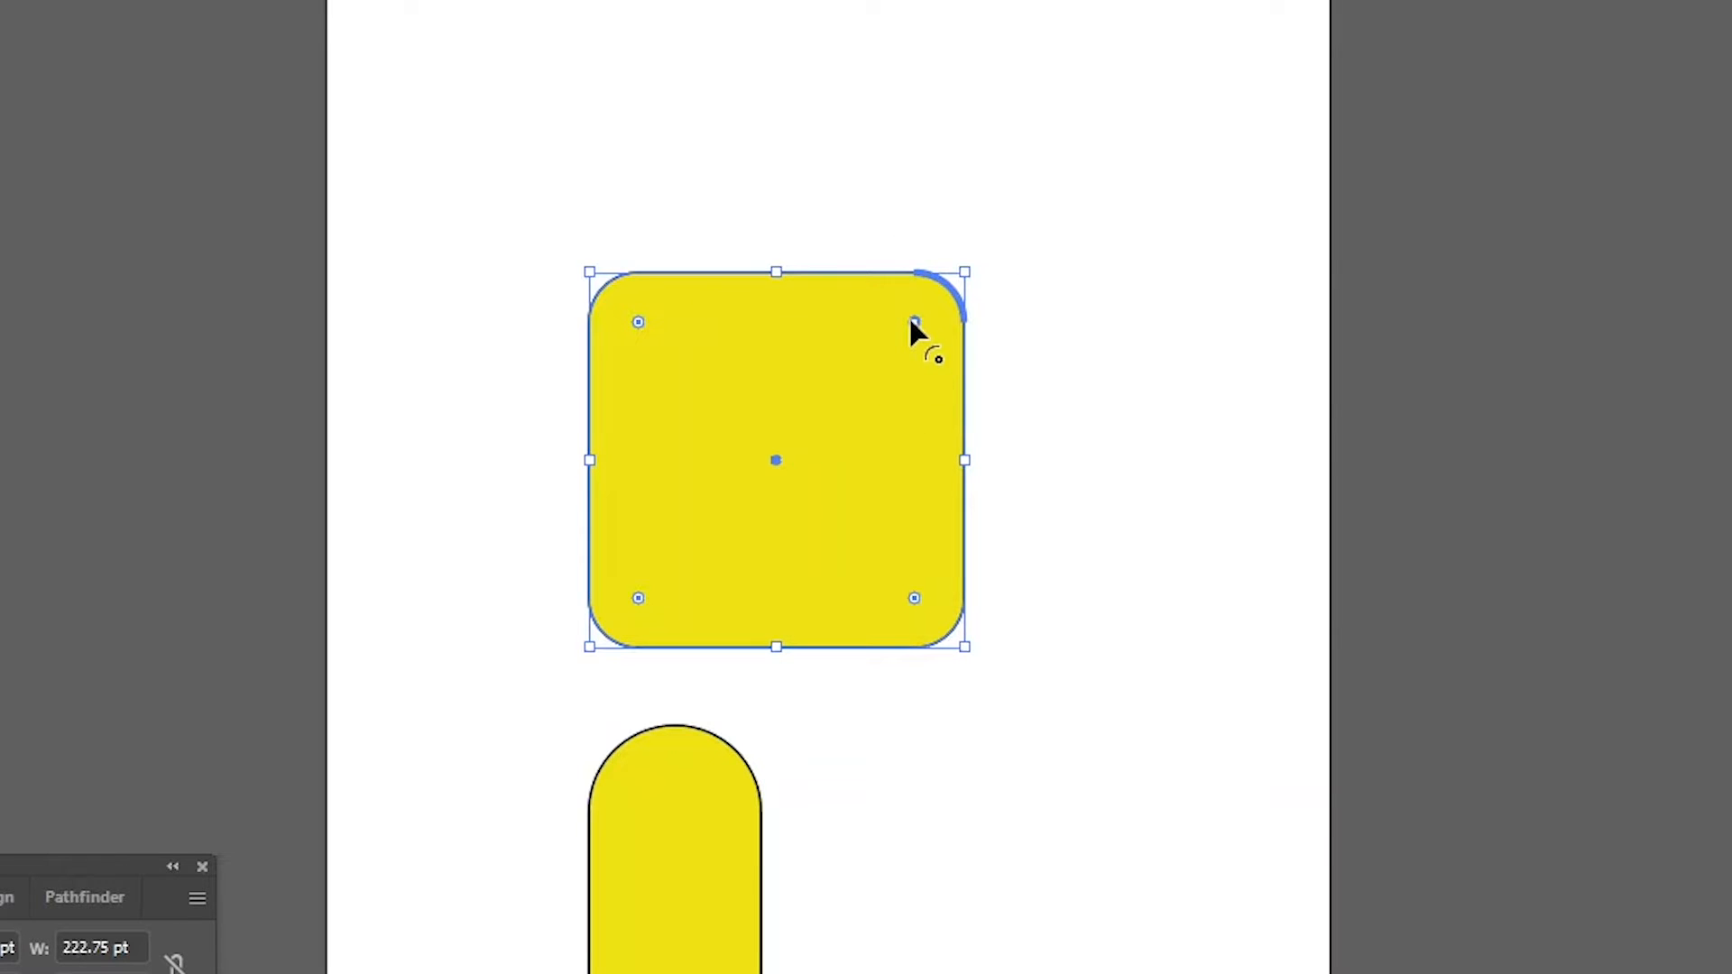
{"action": "left_click_drag", "start_coordinate": [913, 324], "coordinate": [765, 430]}
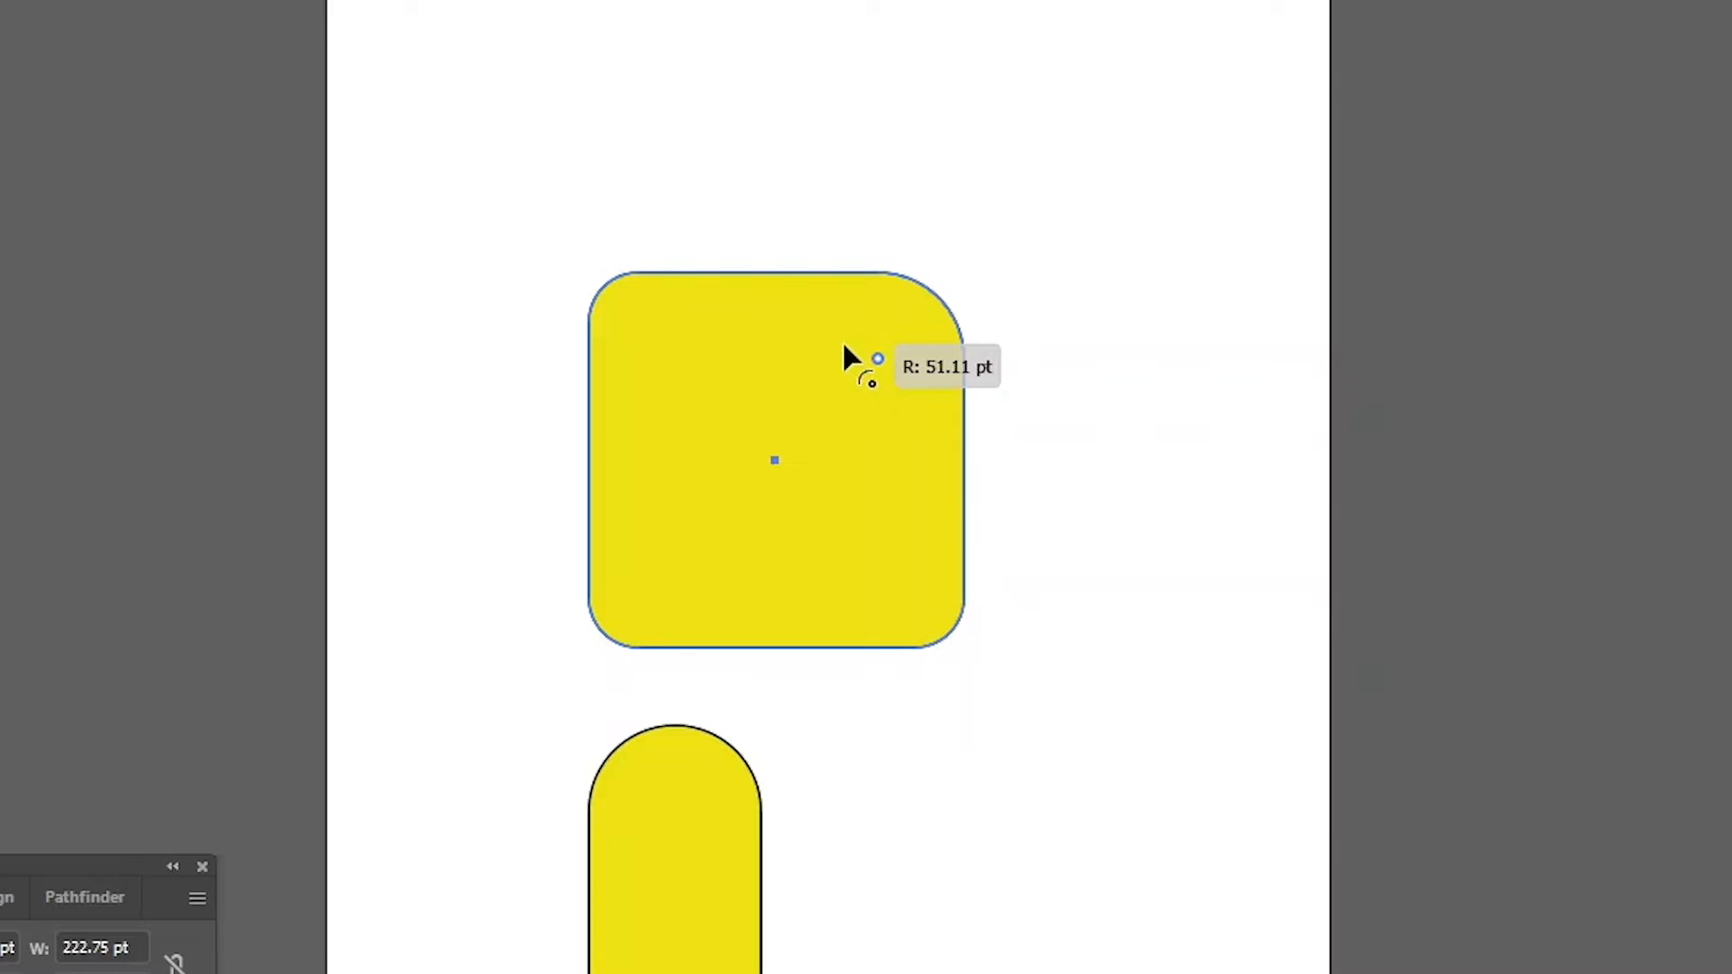
{"action": "left_click_drag", "start_coordinate": [843, 343], "coordinate": [756, 440]}
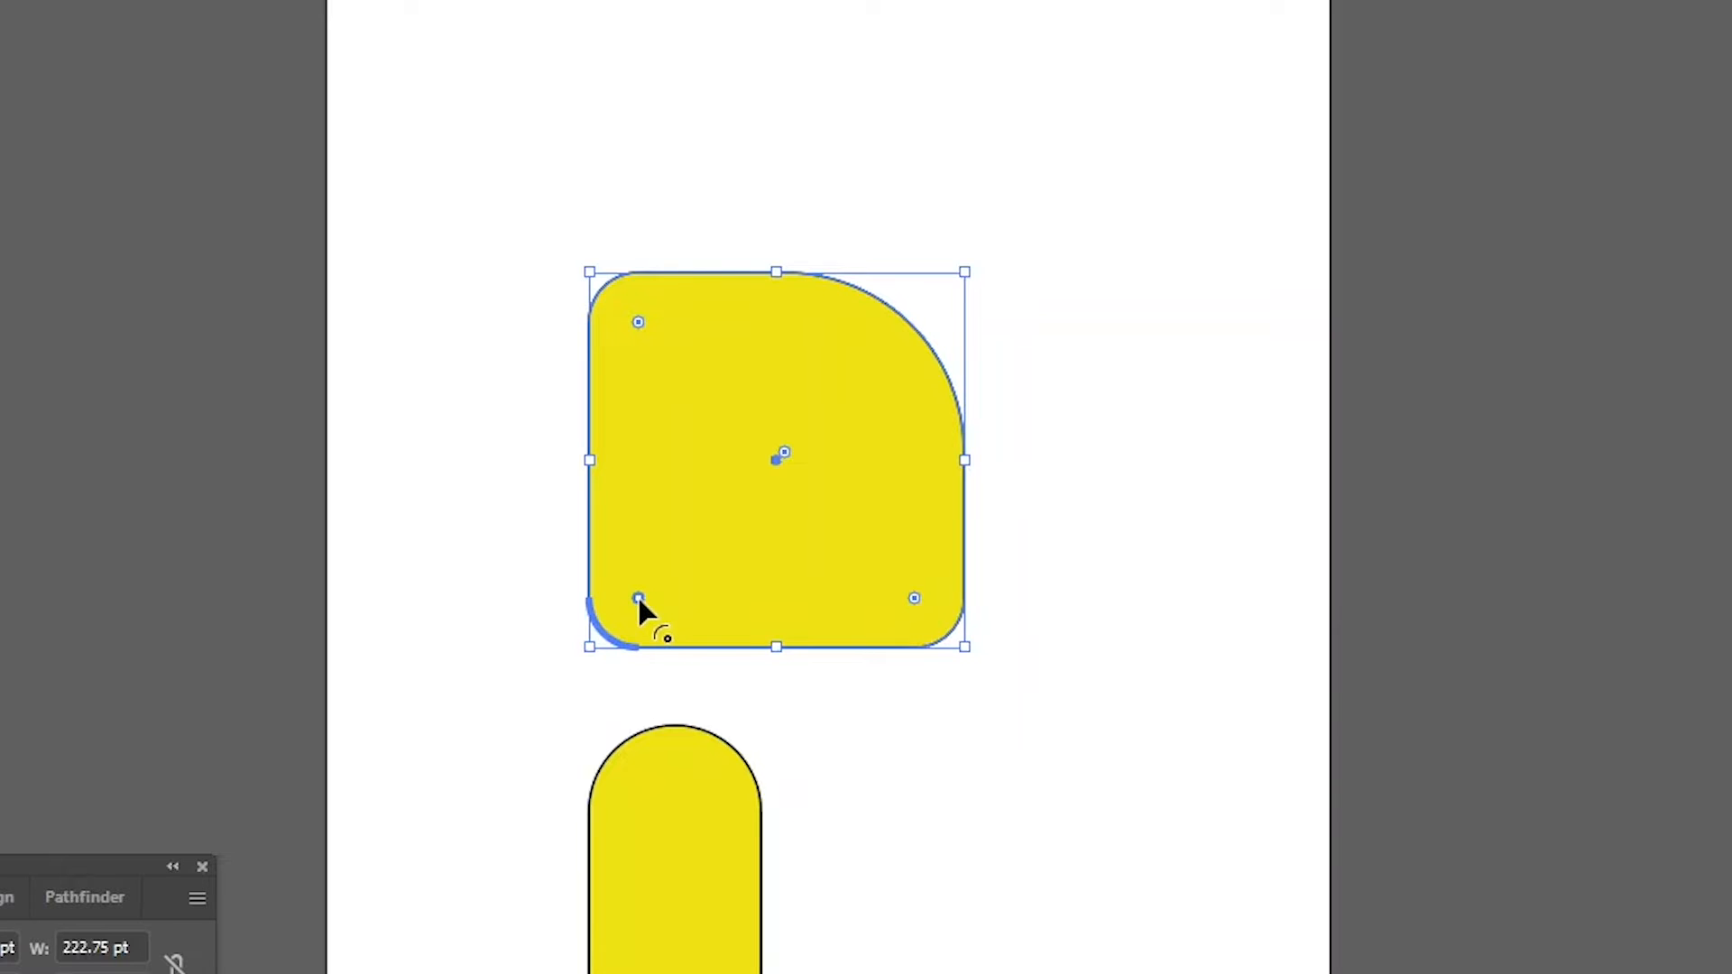
{"action": "left_click_drag", "start_coordinate": [638, 598], "coordinate": [763, 492]}
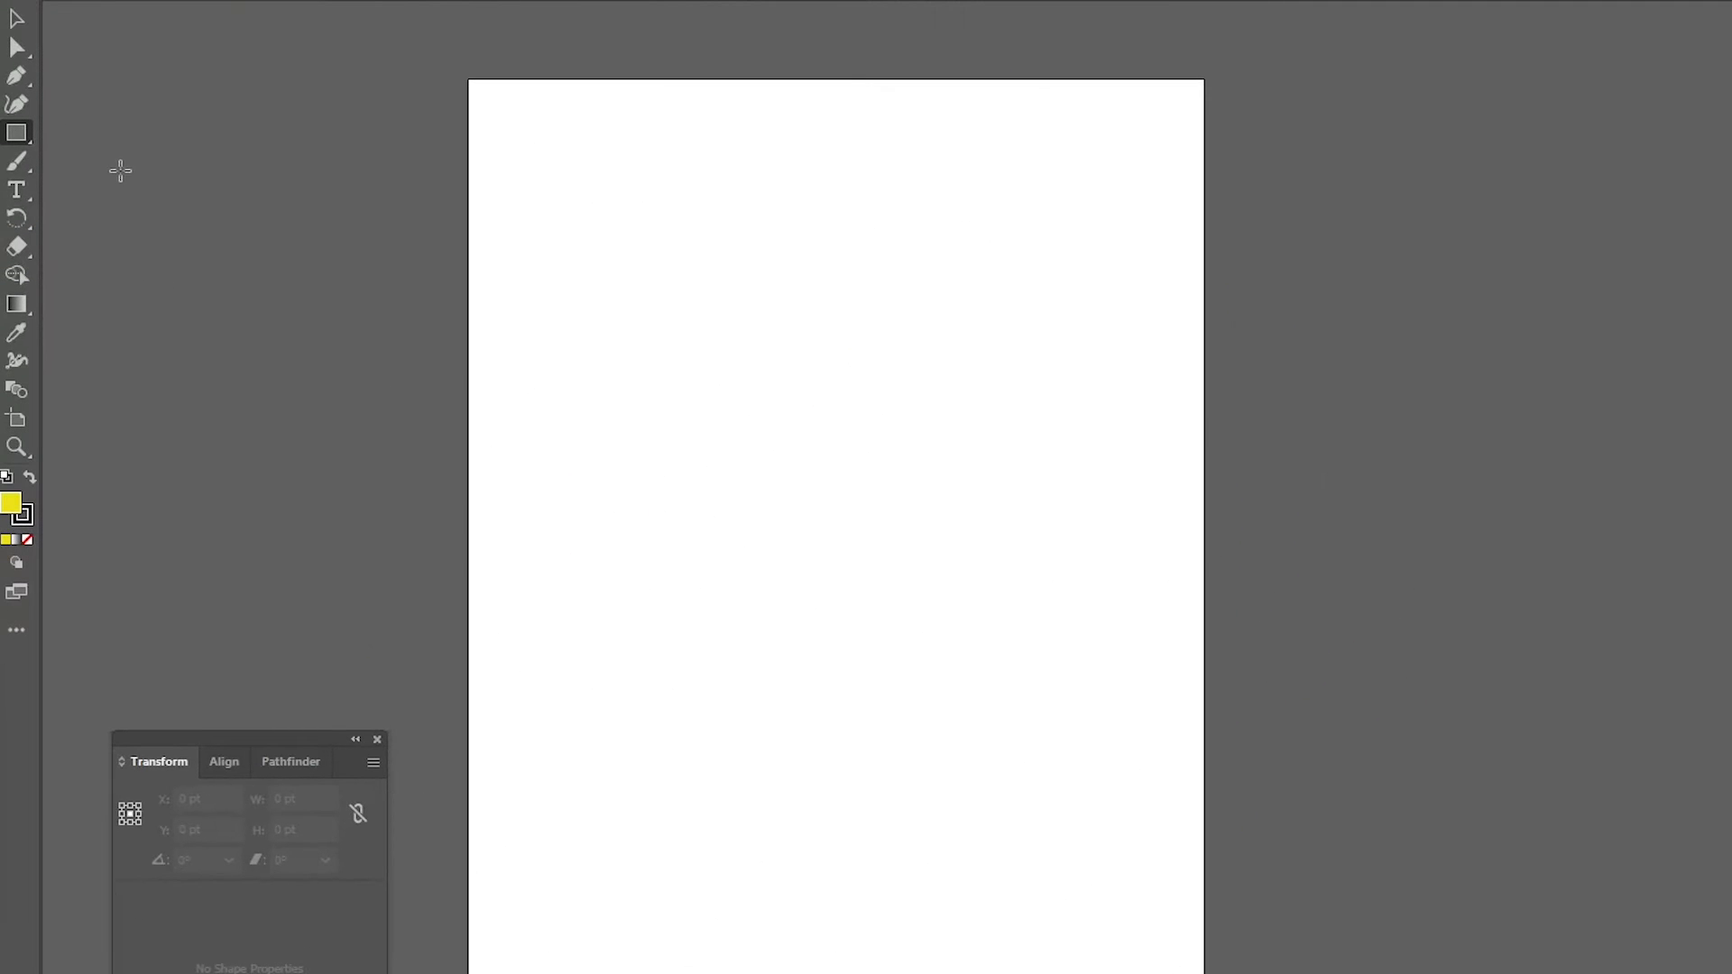
Draw a yellow circle about 202 pt wide and a tall ellipse about 118 by 311 pt below it.
{"action": "left_click", "coordinate": [19, 132]}
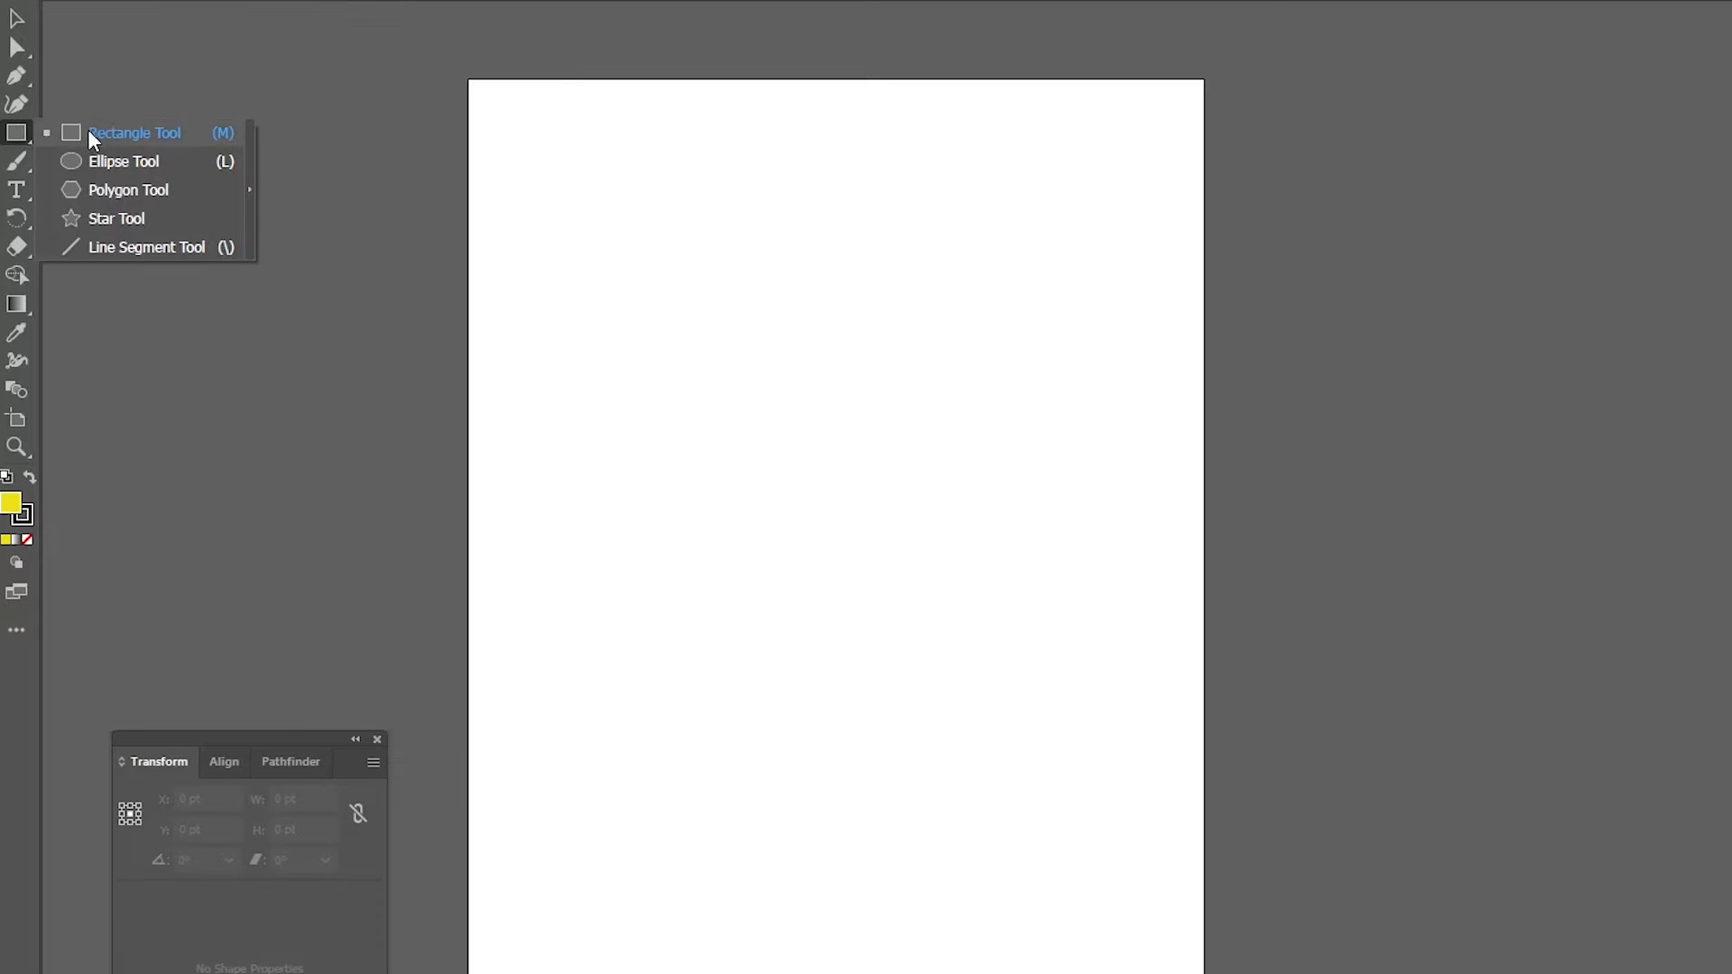
{"action": "left_click", "coordinate": [115, 160]}
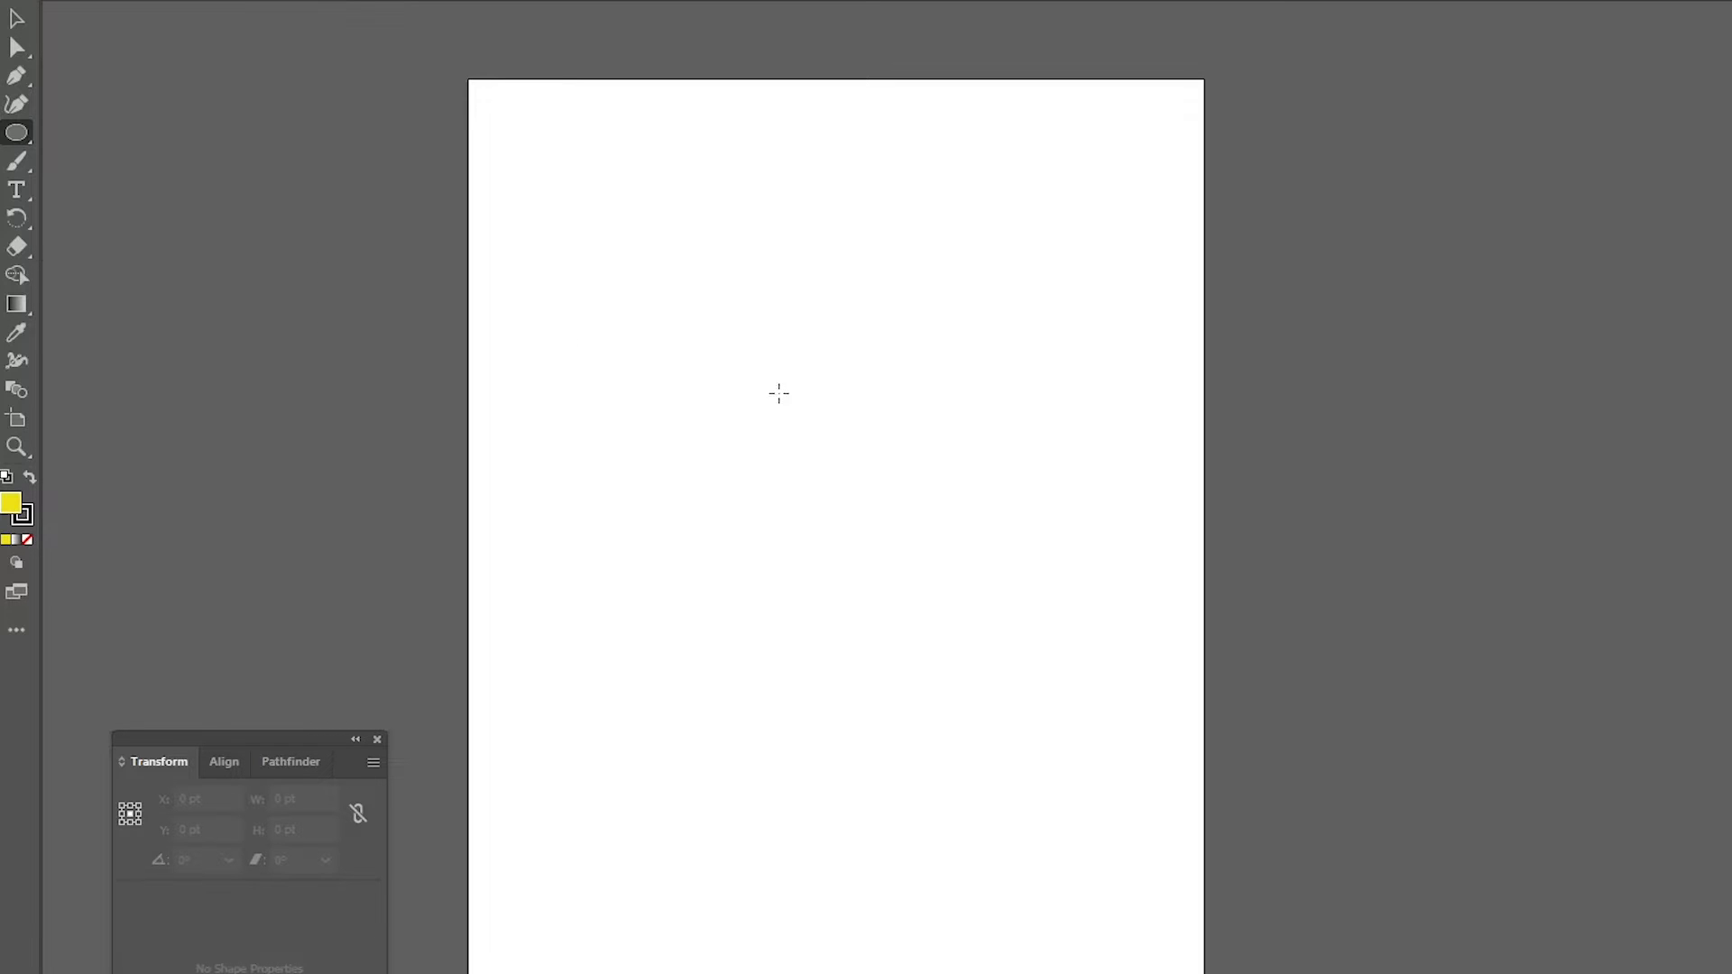
{"action": "mouse_move", "coordinate": [726, 243]}
{"action": "left_mouse_down"}
{"action": "mouse_move", "coordinate": [949, 615]}
{"action": "mouse_move", "coordinate": [837, 381]}
{"action": "mouse_move", "coordinate": [917, 487]}
{"action": "left_mouse_up"}
{"action": "mouse_move", "coordinate": [726, 717]}
{"action": "left_mouse_down"}
{"action": "mouse_move", "coordinate": [788, 800]}
{"action": "mouse_move", "coordinate": [812, 973]}
{"action": "left_mouse_up"}
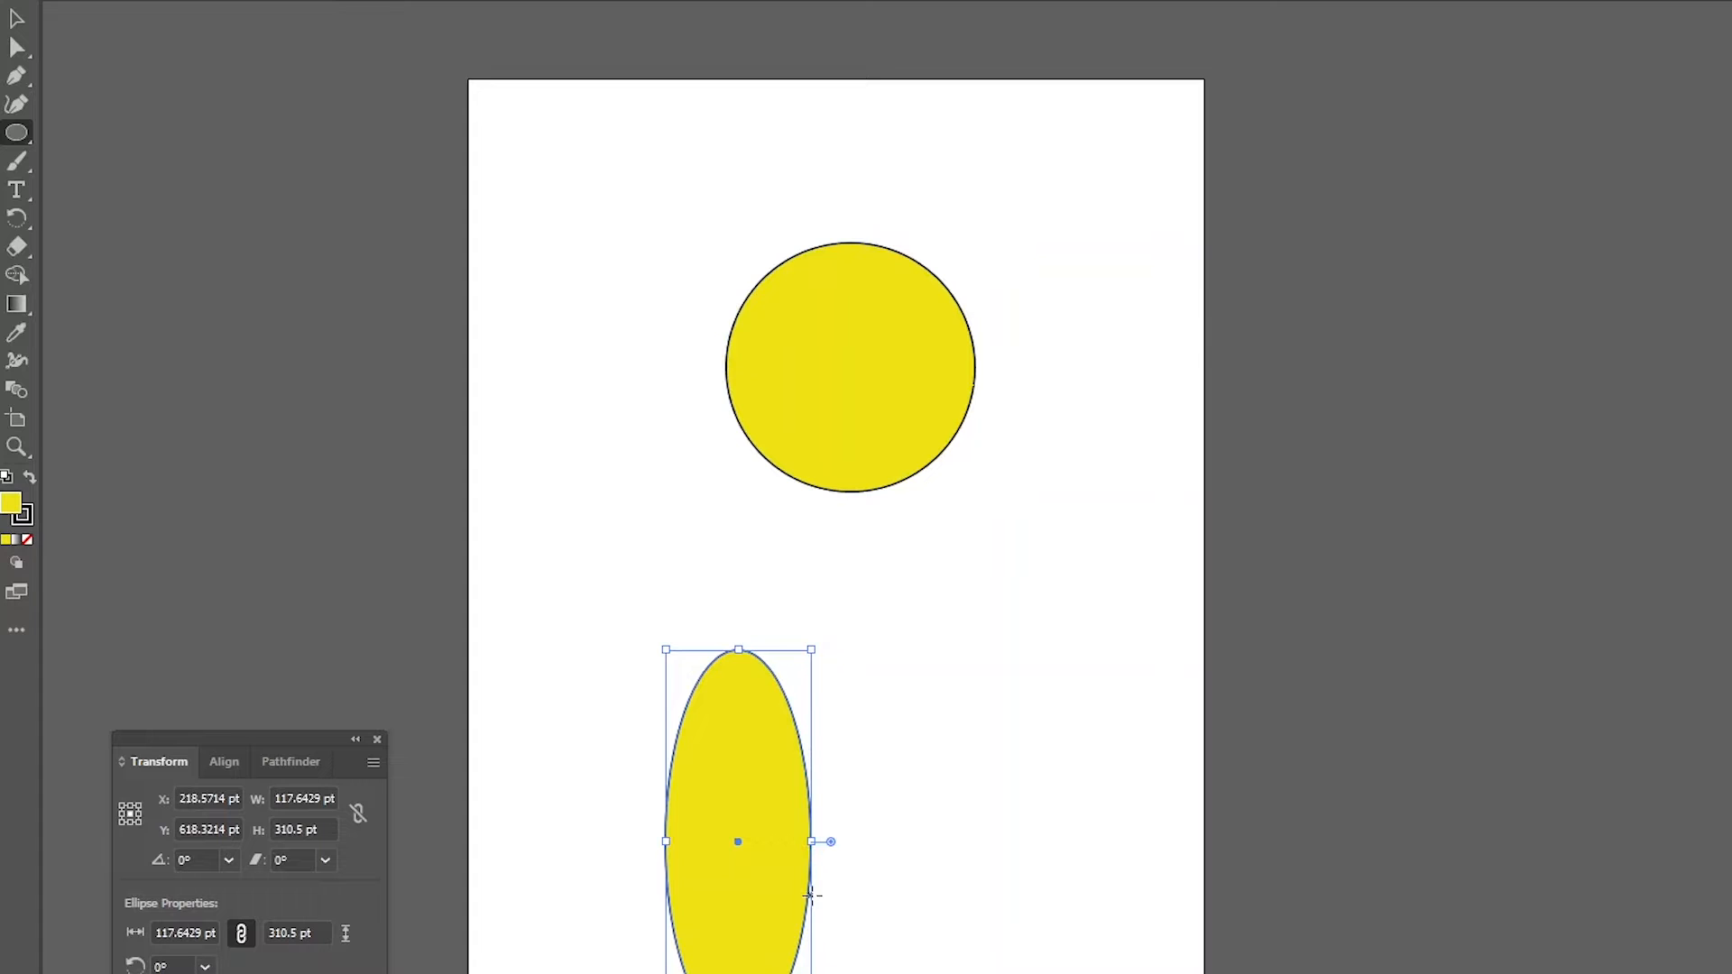
Set the circle's fill to bright red f20c0c.
{"action": "key", "text": "v"}
{"action": "left_click", "coordinate": [861, 376]}
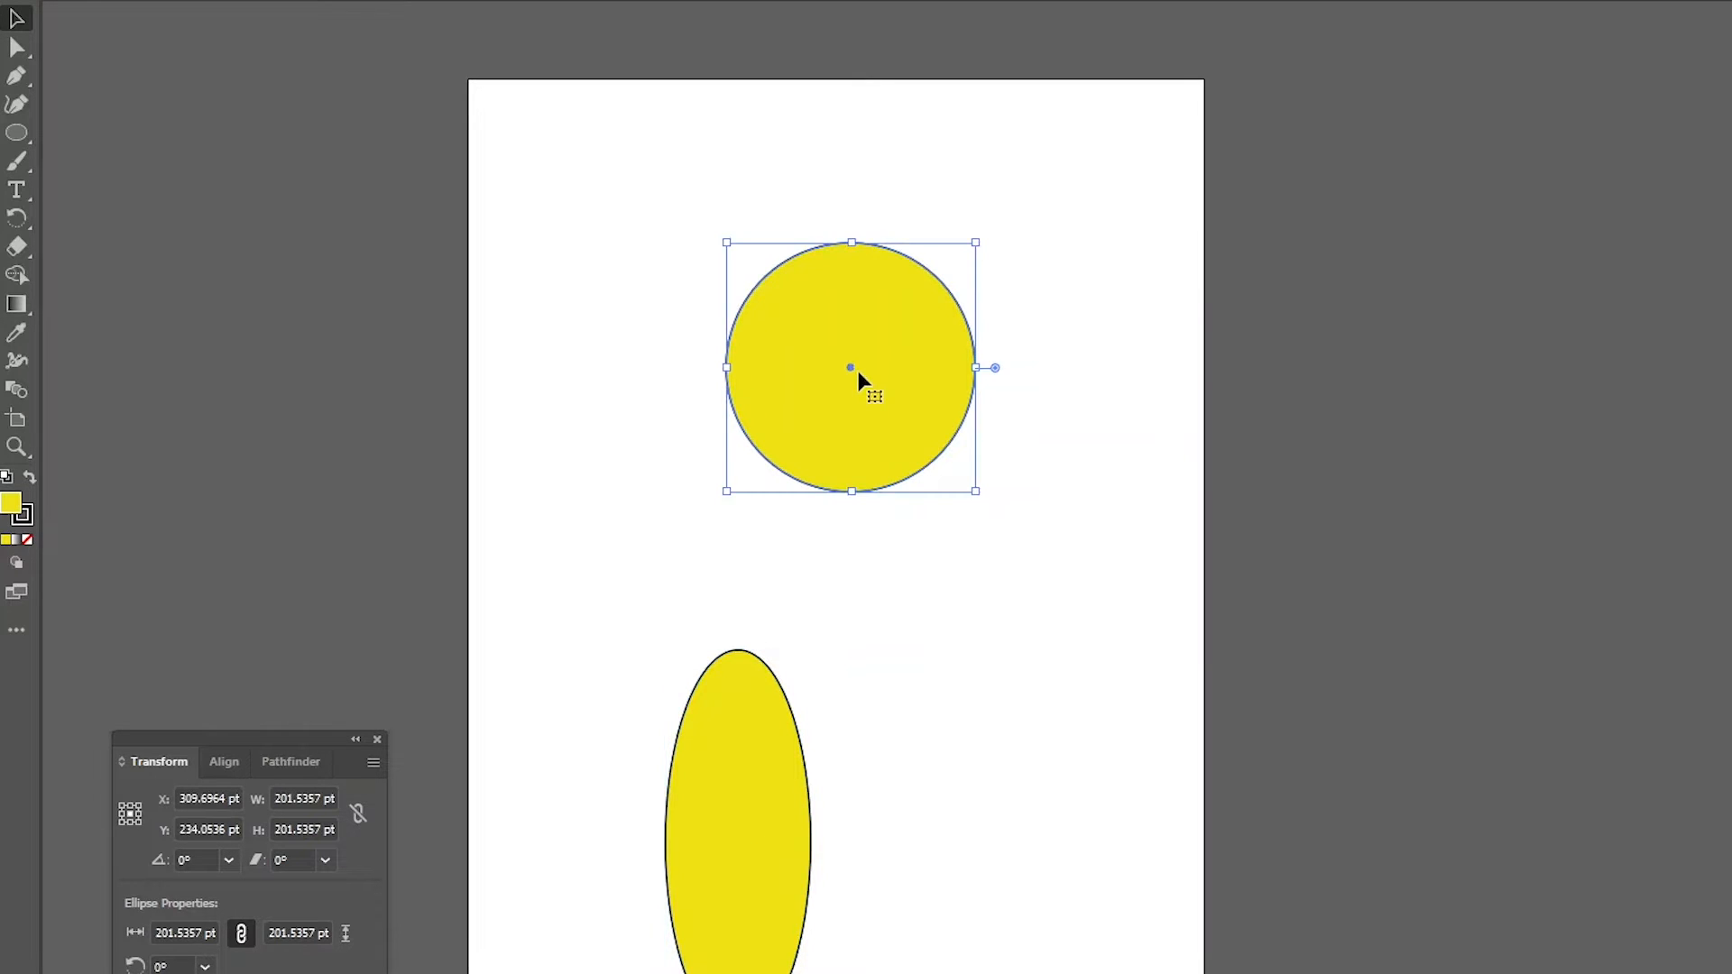
{"action": "double_click", "coordinate": [20, 512]}
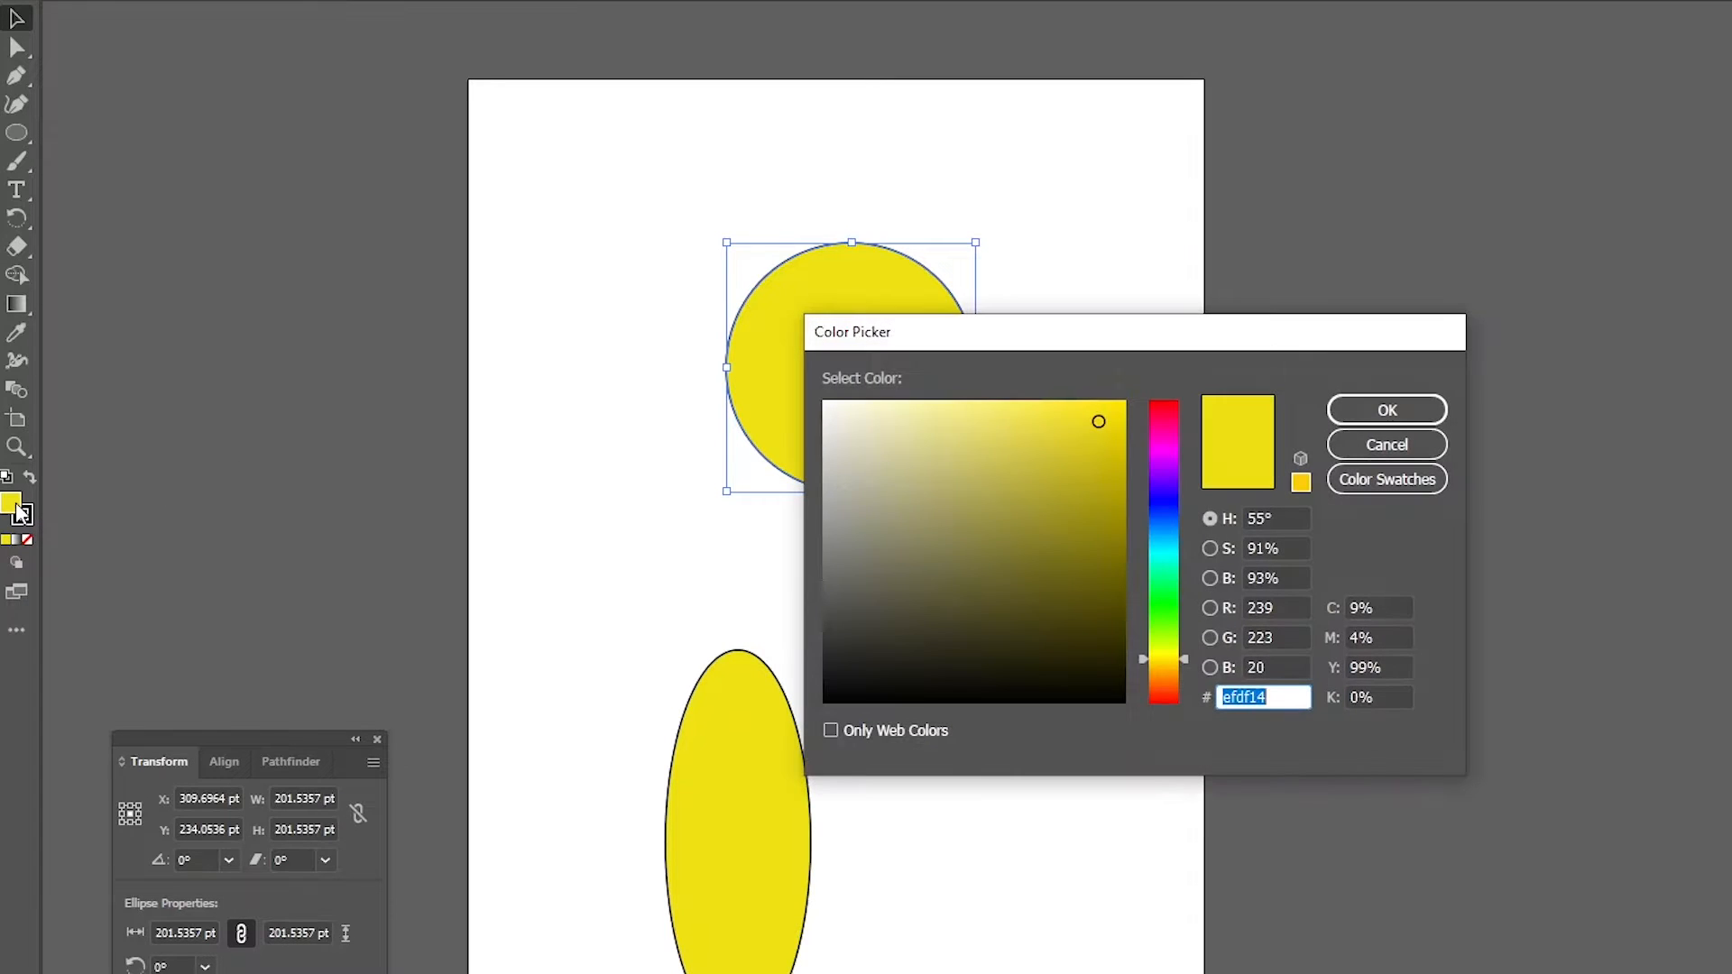
{"action": "mouse_move", "coordinate": [1167, 414]}
{"action": "left_mouse_down"}
{"action": "mouse_move", "coordinate": [1168, 542]}
{"action": "mouse_move", "coordinate": [1182, 398]}
{"action": "left_mouse_up"}
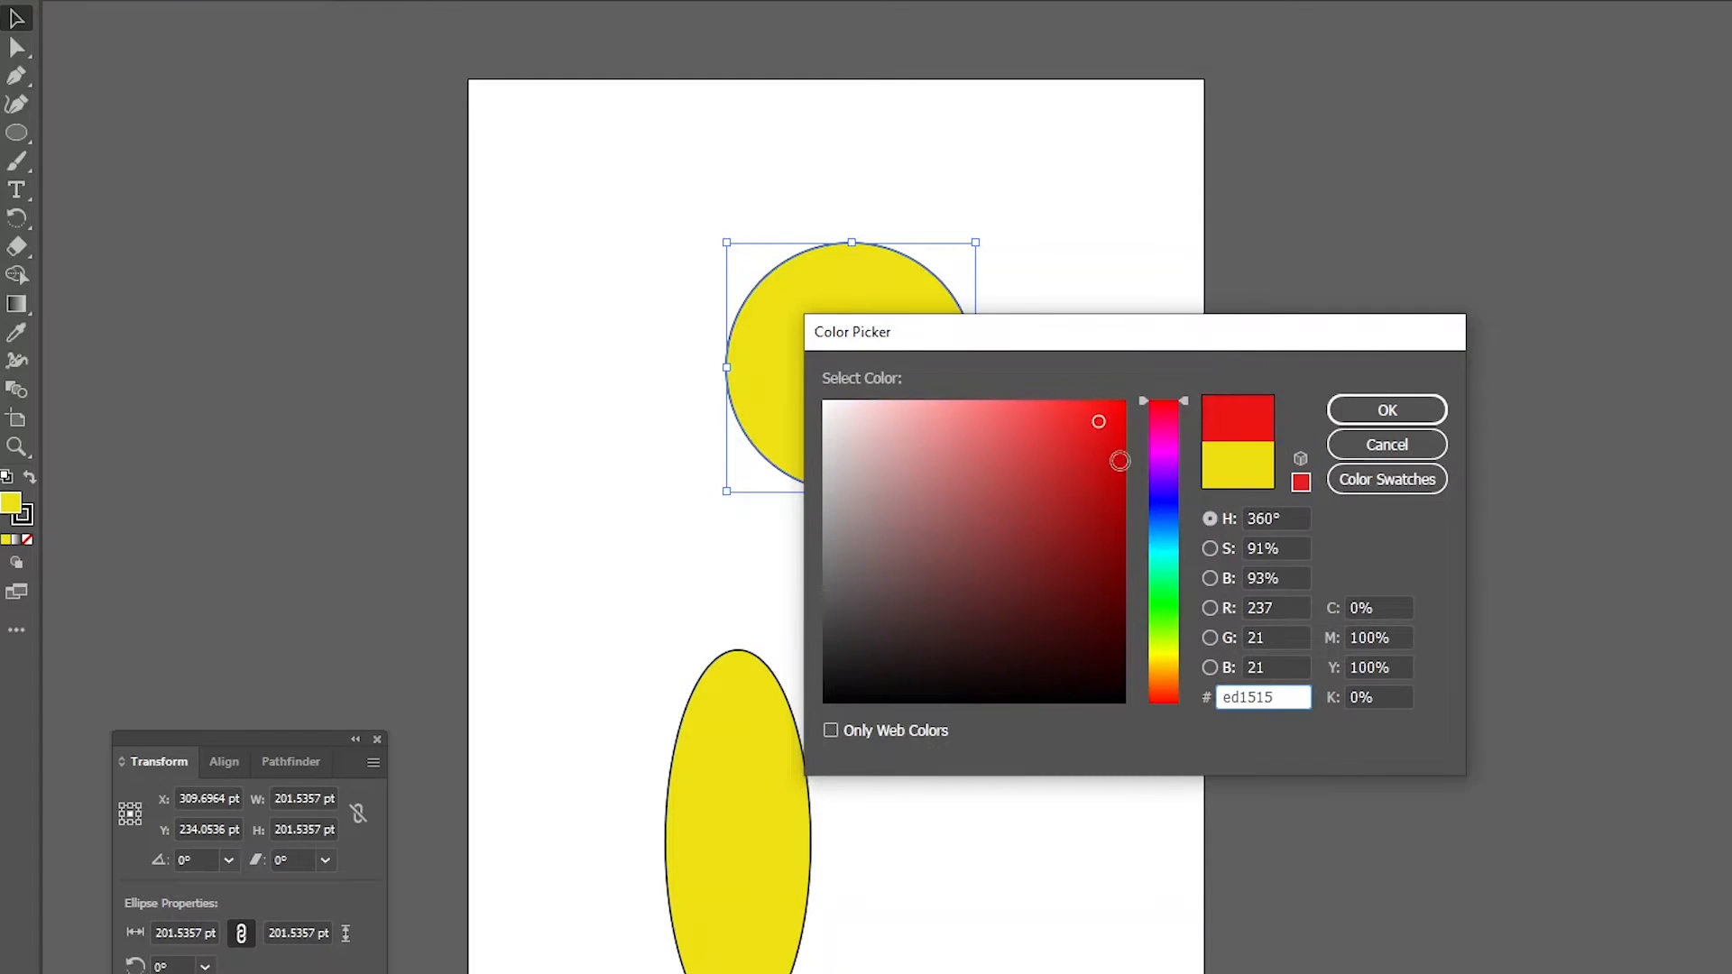
{"action": "left_click", "coordinate": [1056, 500]}
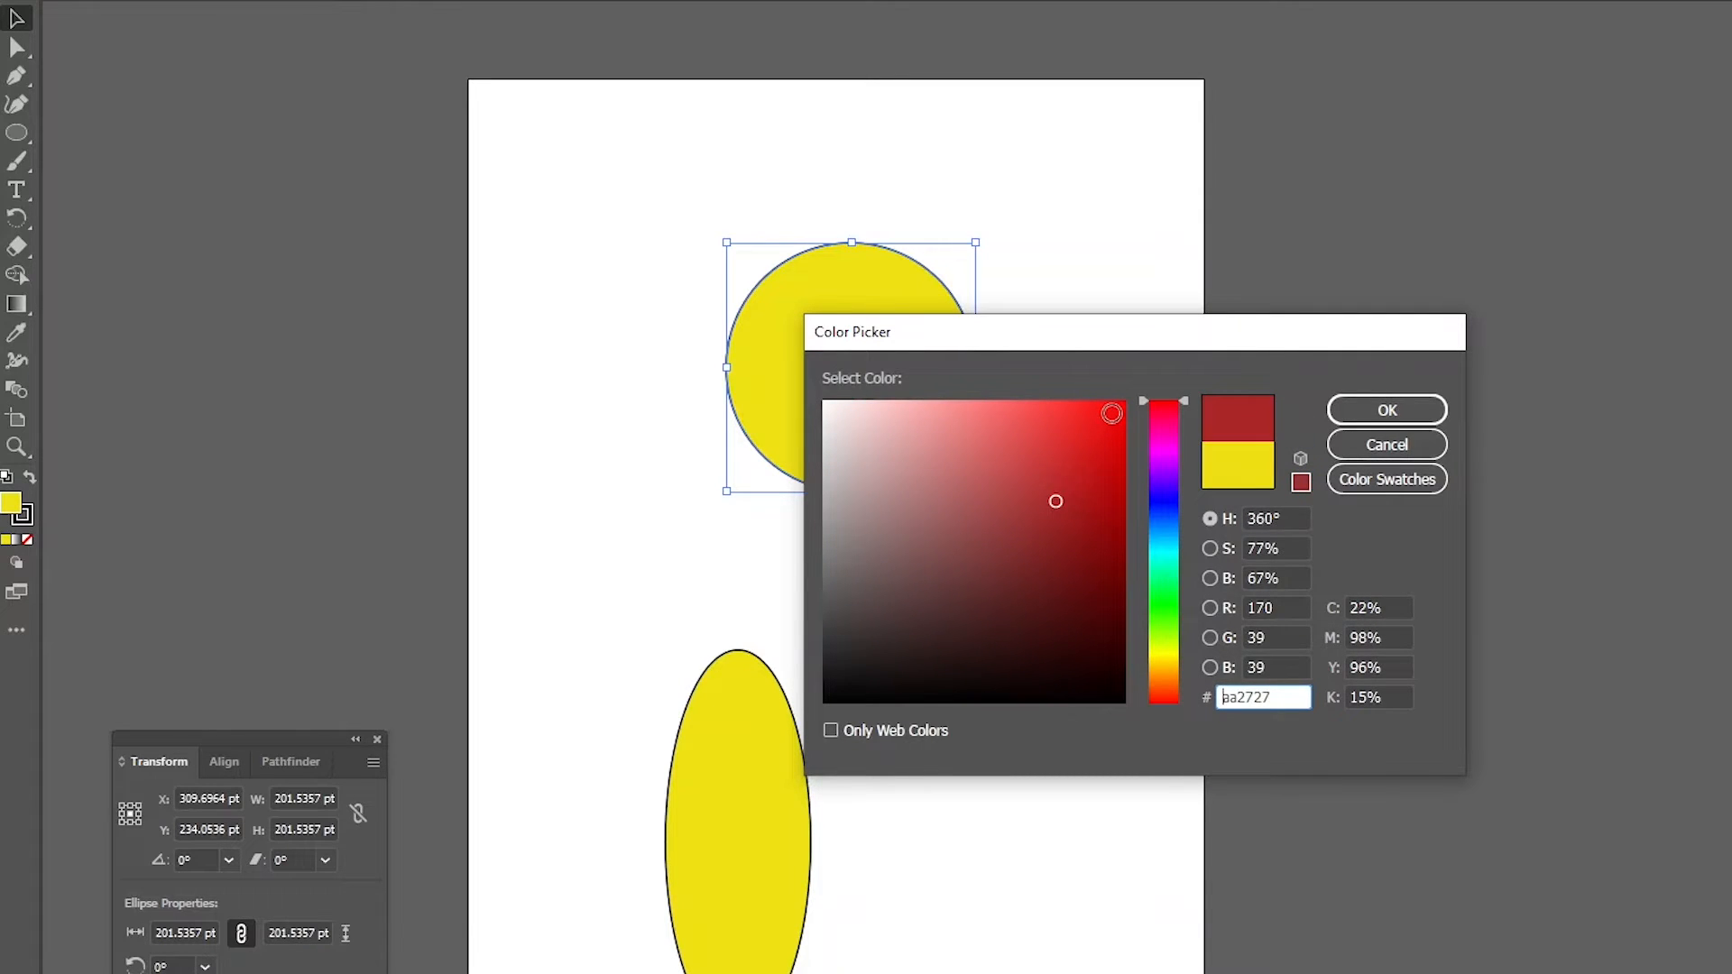
{"action": "left_click", "coordinate": [1112, 413]}
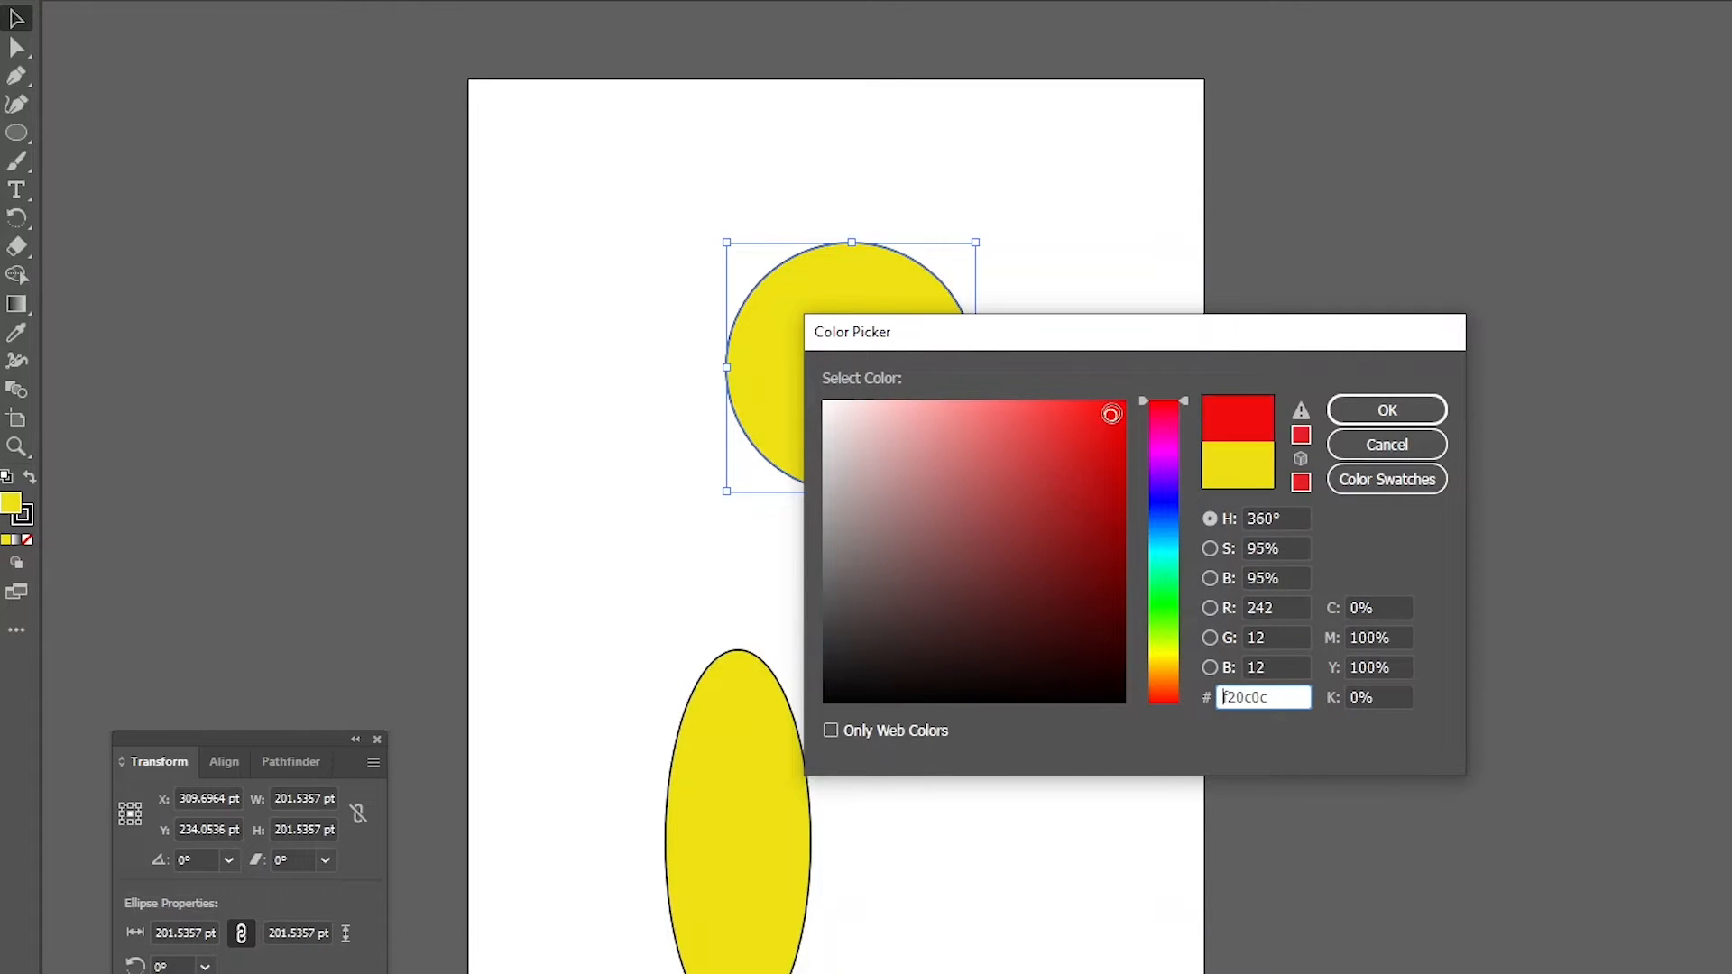
{"action": "left_click", "coordinate": [1363, 417]}
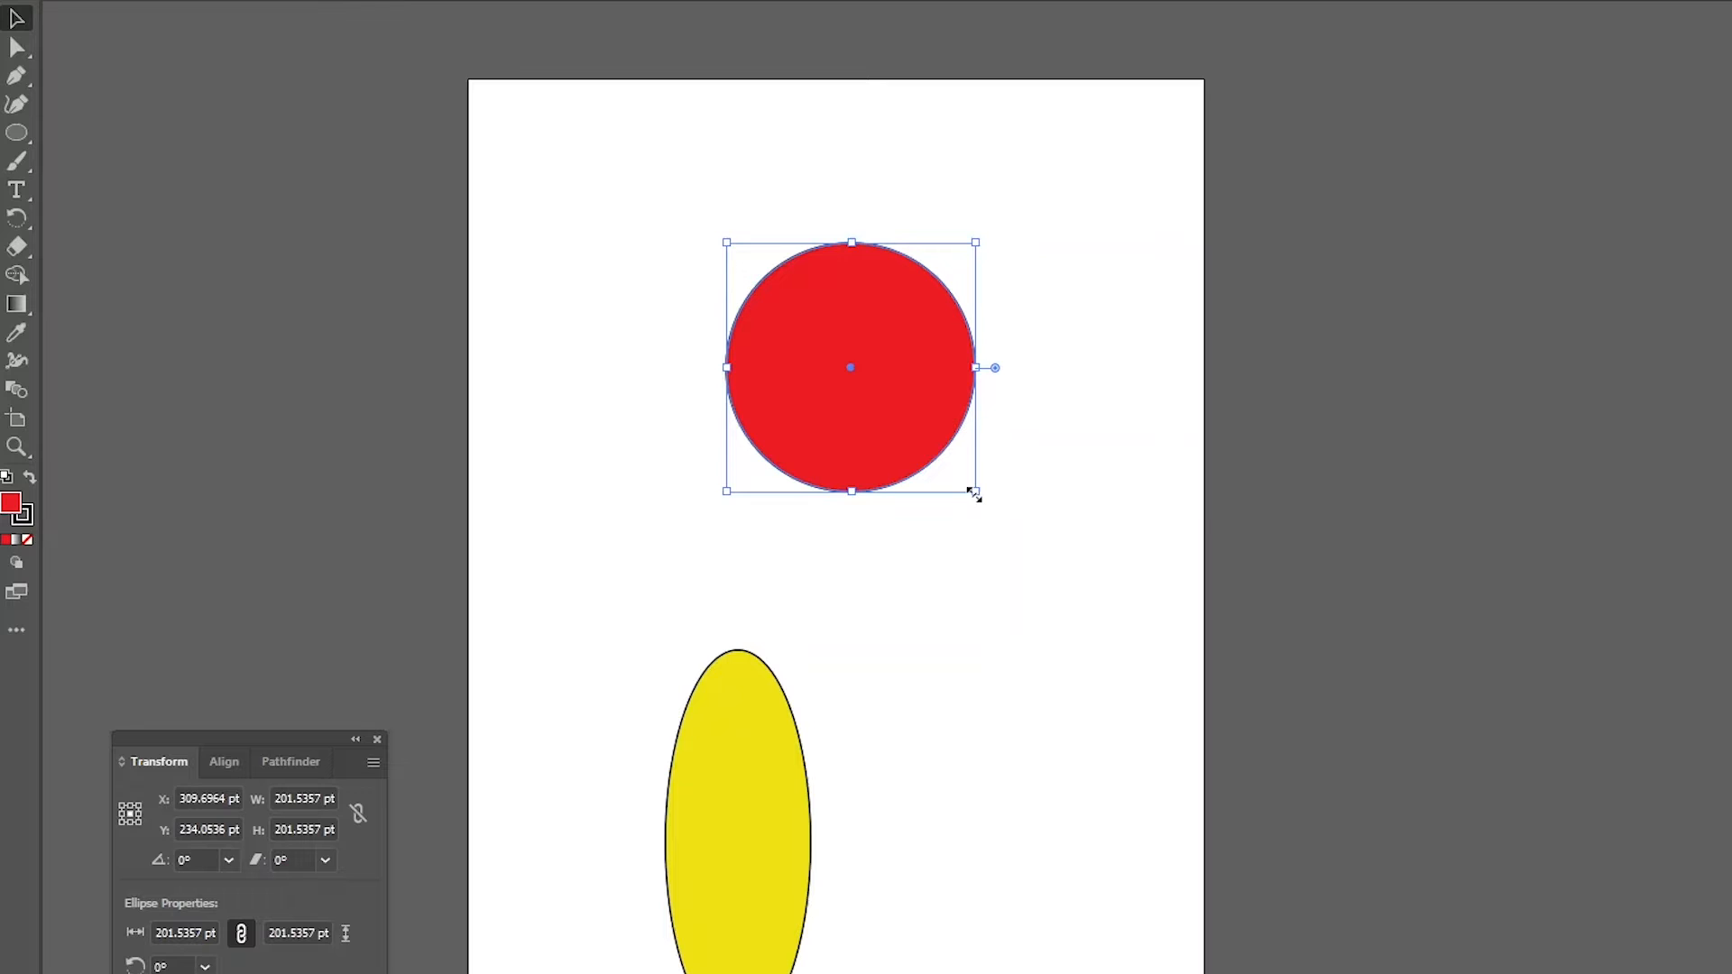
Enlarge the red circle to about 530 pt within the upper part of the page and delete the yellow ellipse.
{"action": "left_click_drag", "start_coordinate": [975, 493], "coordinate": [1385, 903]}
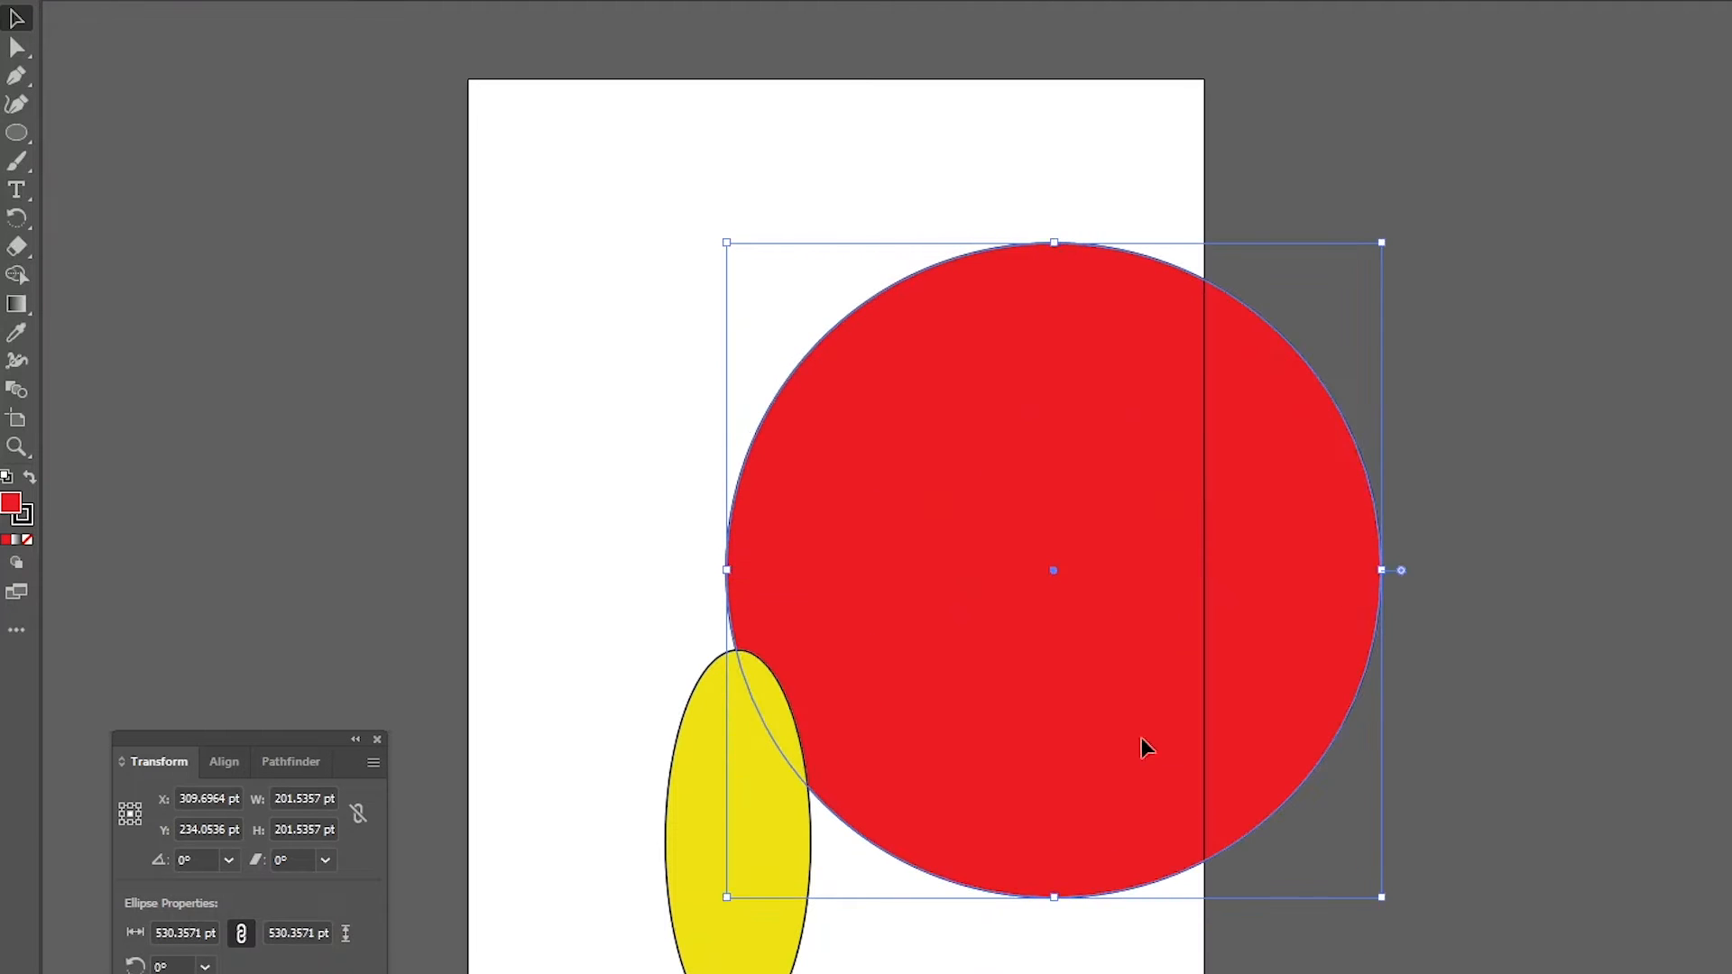
{"action": "left_click_drag", "start_coordinate": [1093, 661], "coordinate": [850, 527]}
{"action": "left_click_drag", "start_coordinate": [743, 842], "coordinate": [929, 958]}
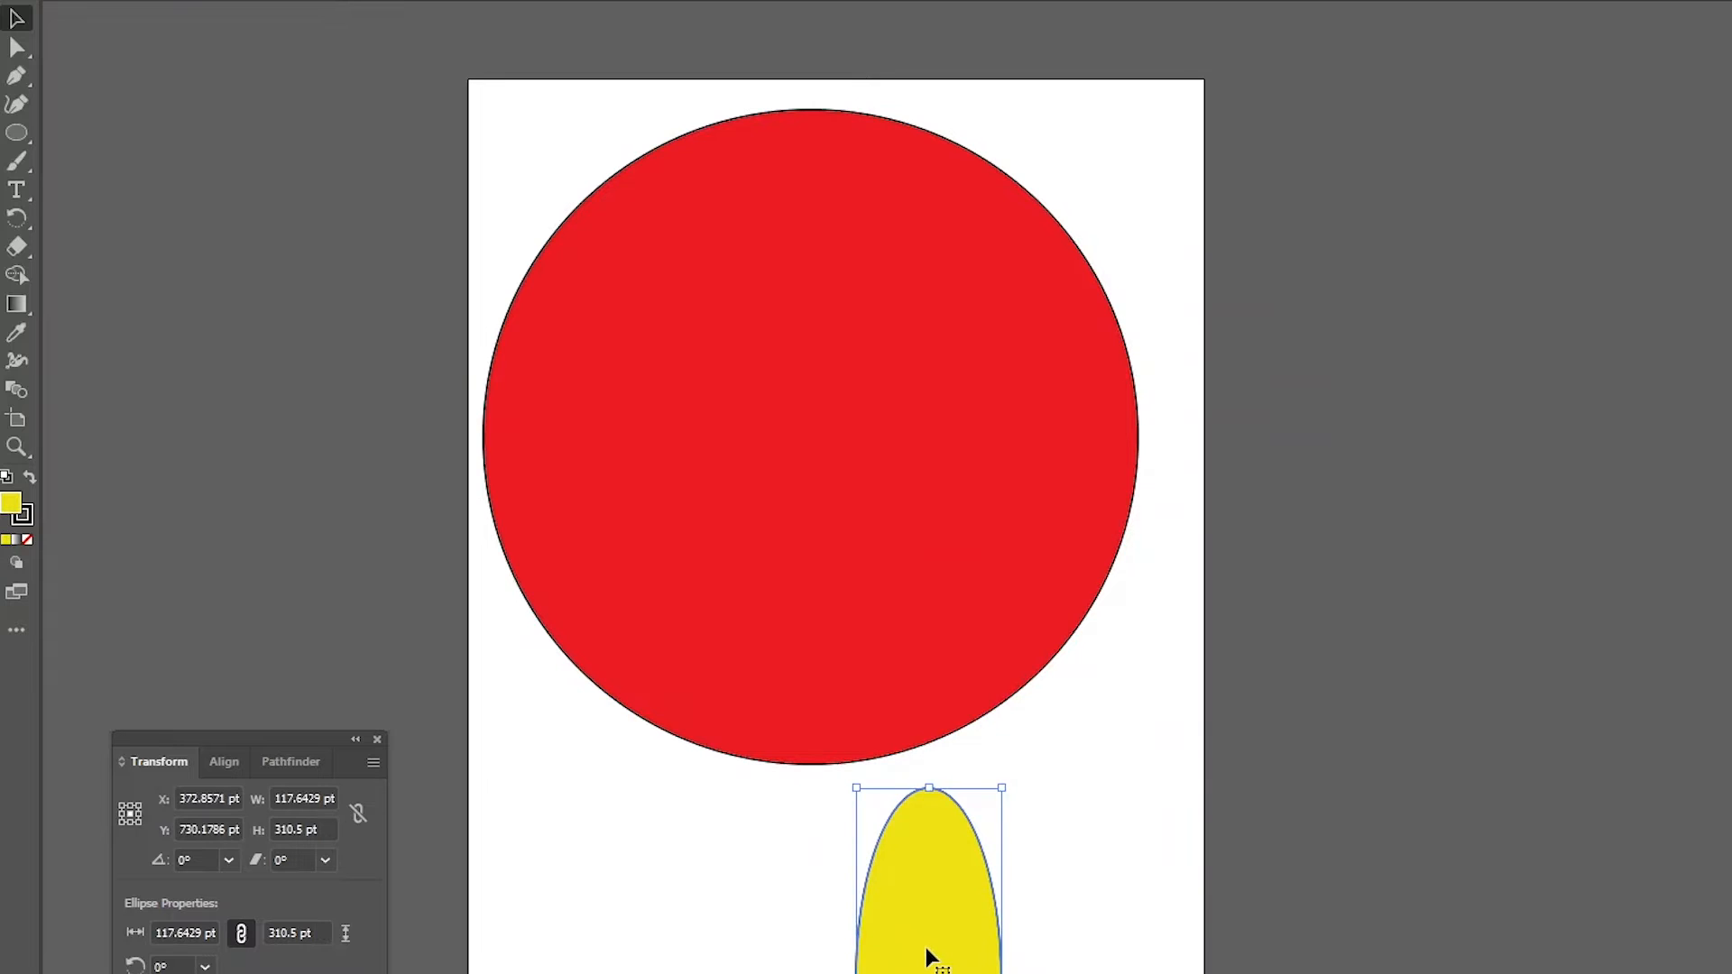
{"action": "key", "text": "Delete"}
{"action": "left_click_drag", "start_coordinate": [843, 613], "coordinate": [824, 549]}
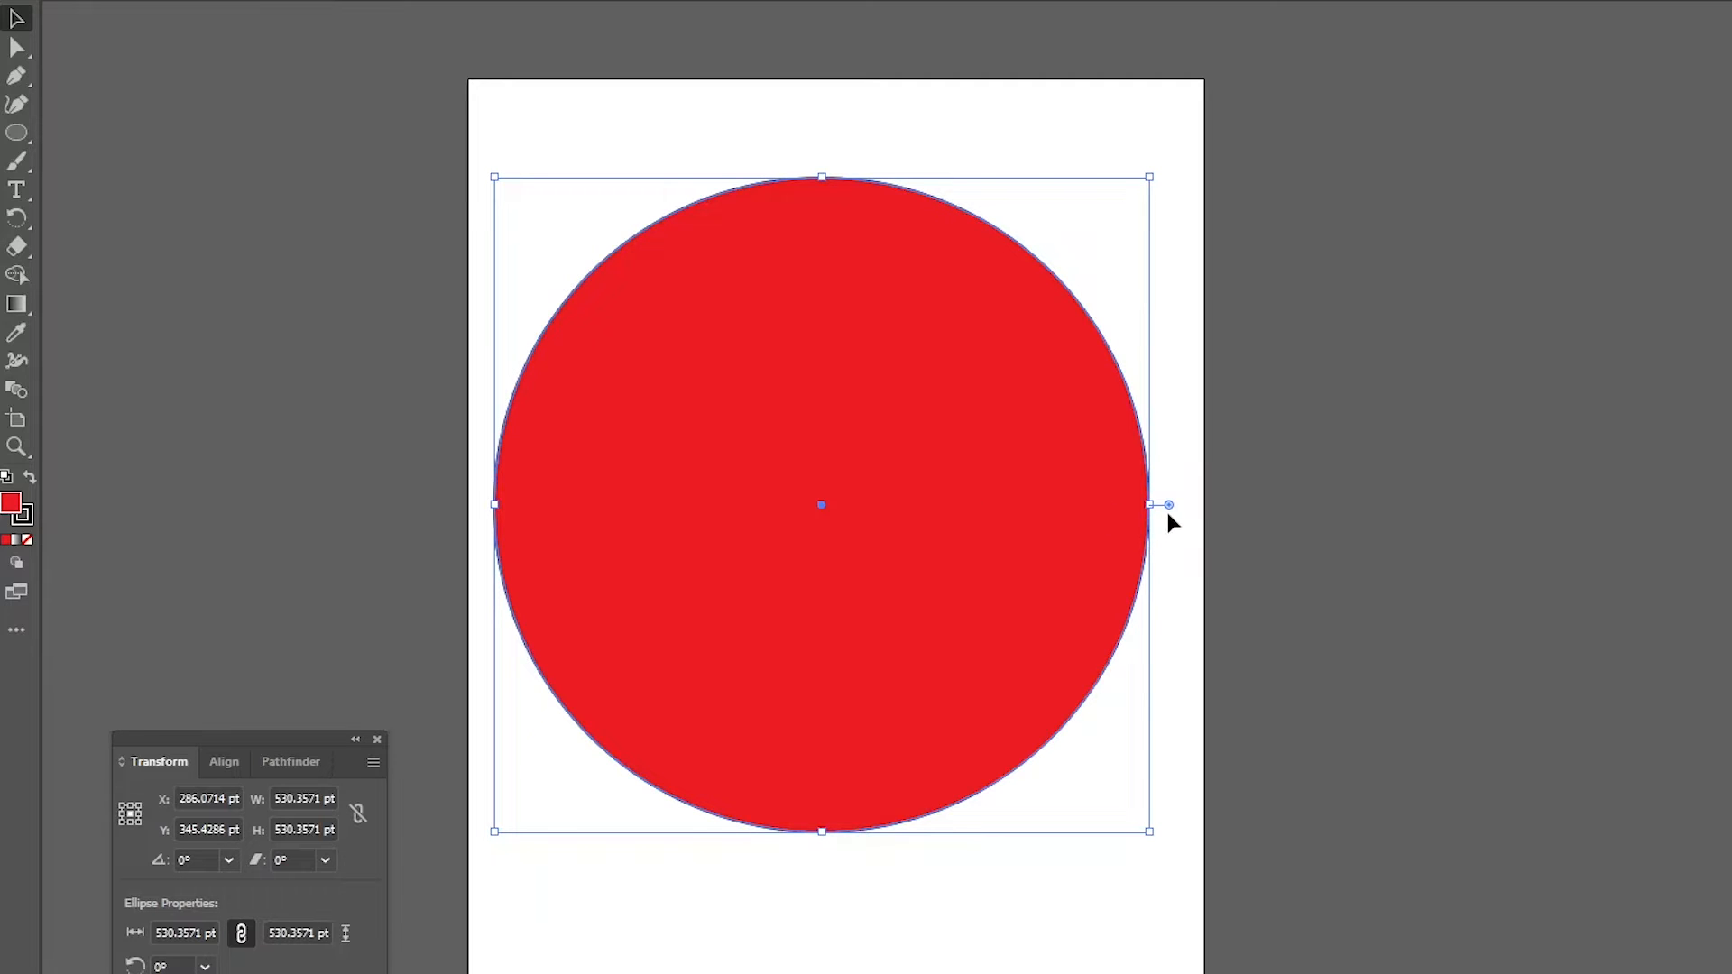
Reduce the red circle to a narrow pie wedge and move it to the upper-right corner of the page.
{"action": "left_click_drag", "start_coordinate": [1170, 506], "coordinate": [955, 169]}
{"action": "left_click_drag", "start_coordinate": [956, 174], "coordinate": [1095, 777]}
{"action": "left_click_drag", "start_coordinate": [1094, 778], "coordinate": [1094, 778]}
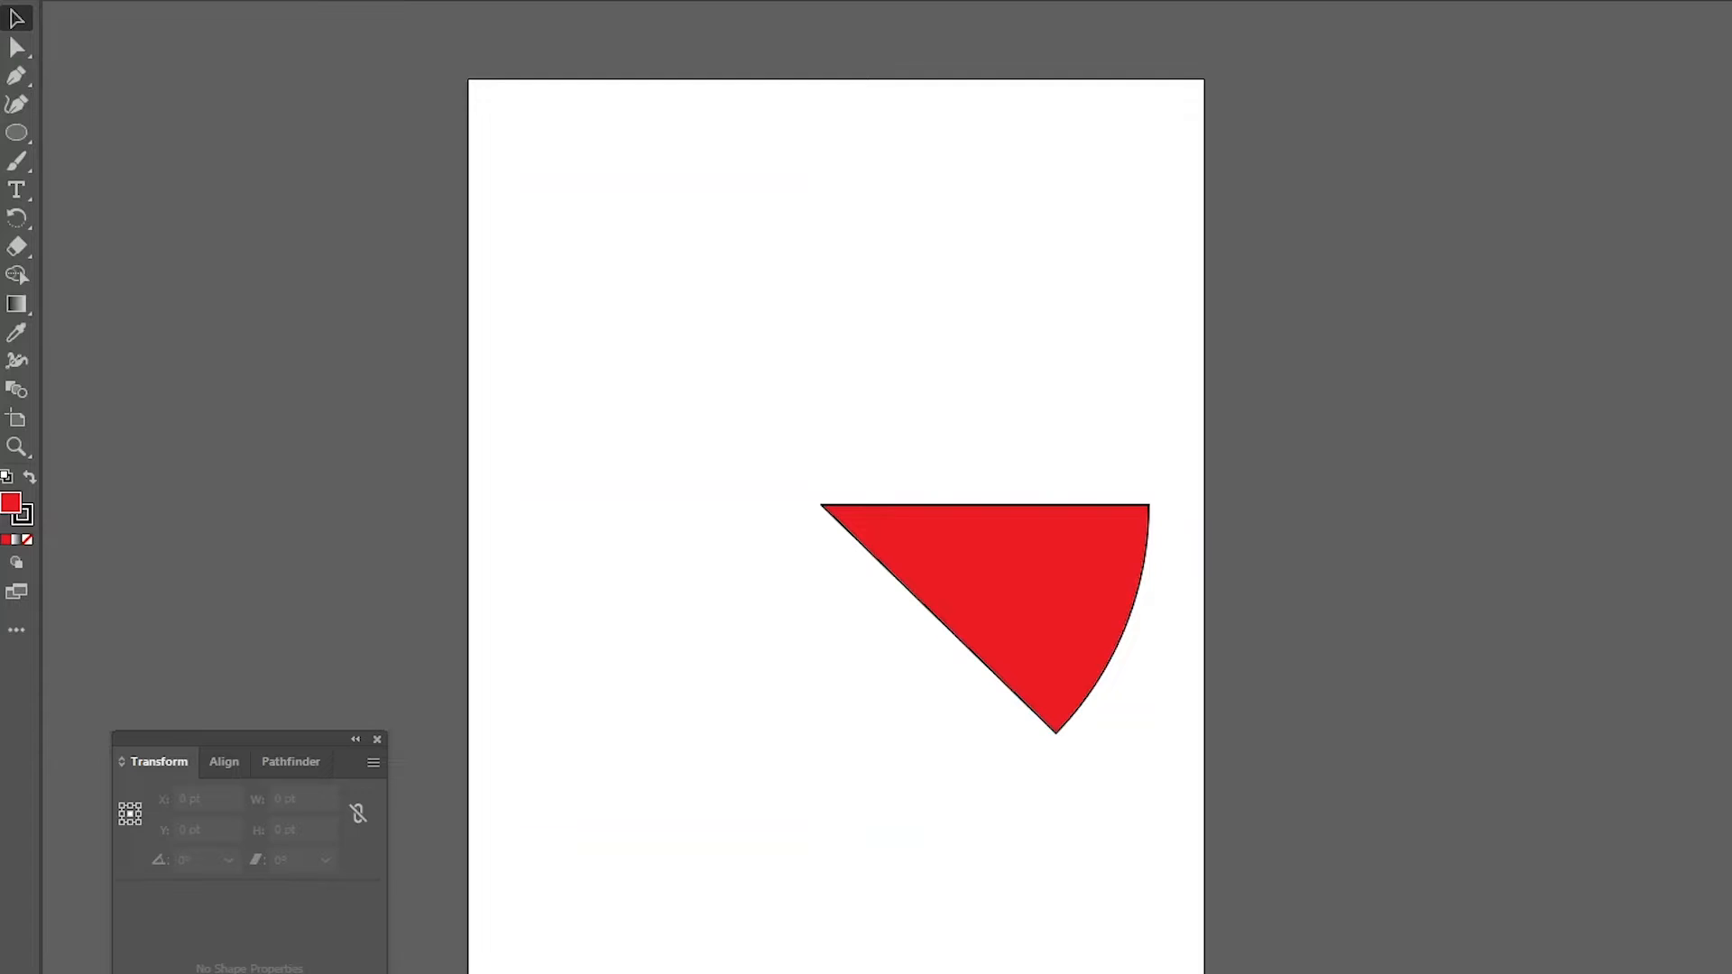
{"action": "left_click_drag", "start_coordinate": [1055, 599], "coordinate": [999, 500]}
{"action": "left_click", "coordinate": [1005, 673]}
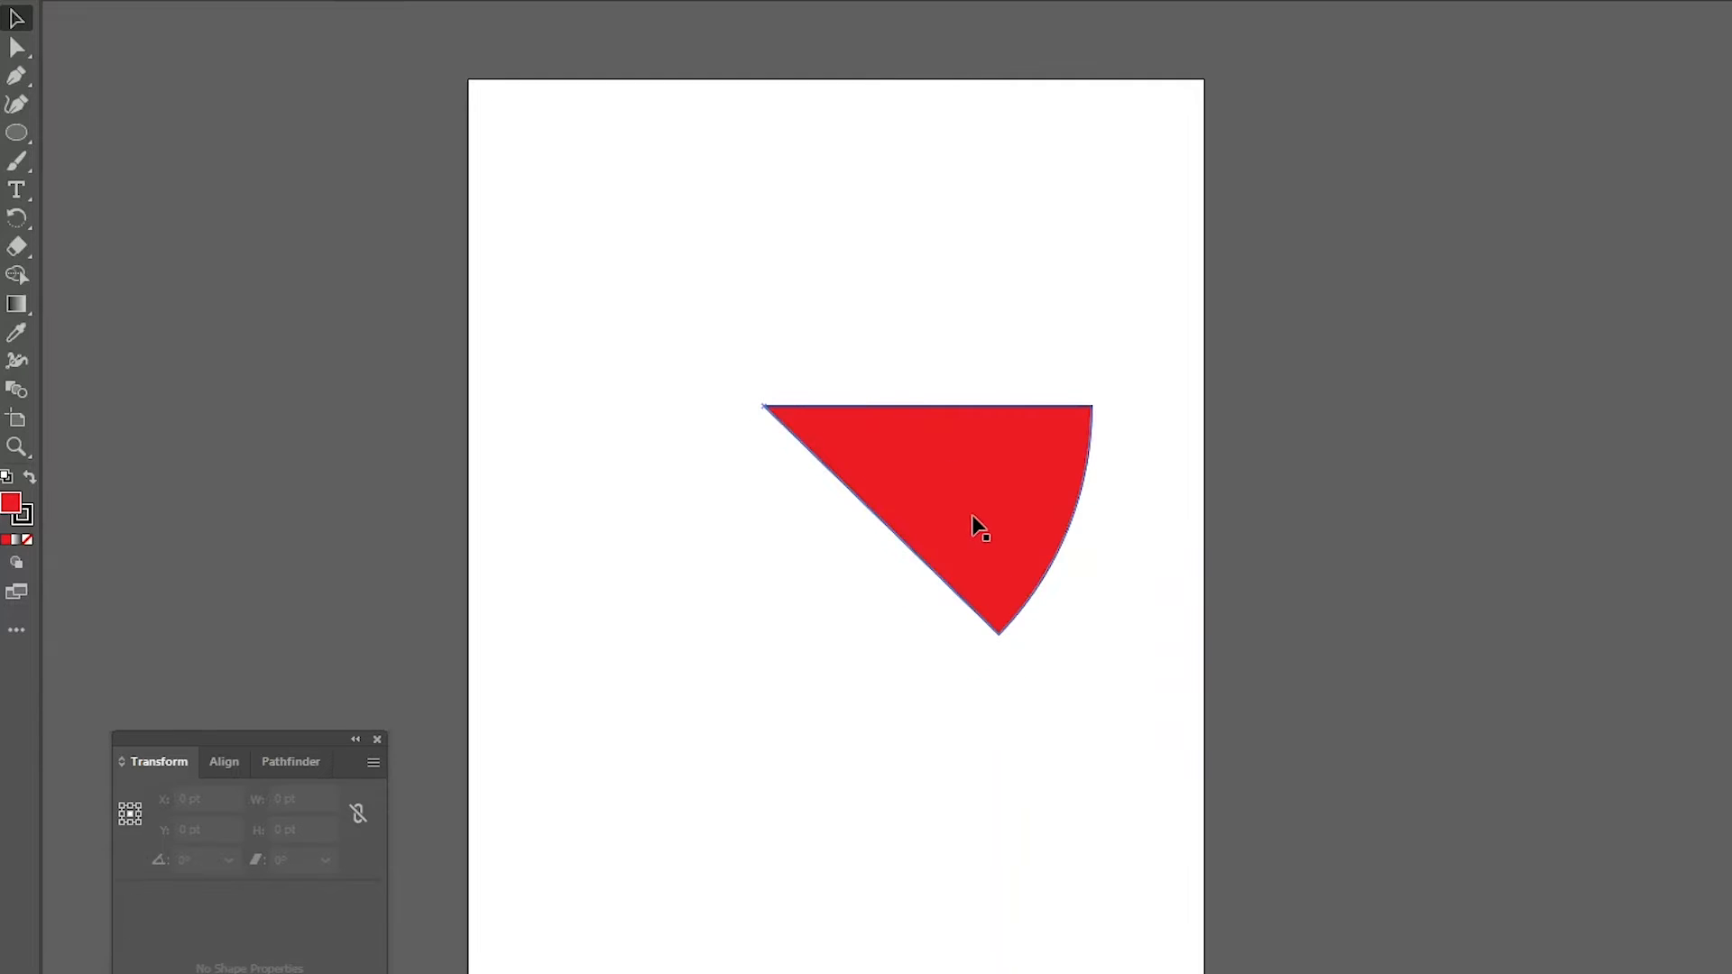
{"action": "left_click_drag", "start_coordinate": [955, 468], "coordinate": [1017, 161]}
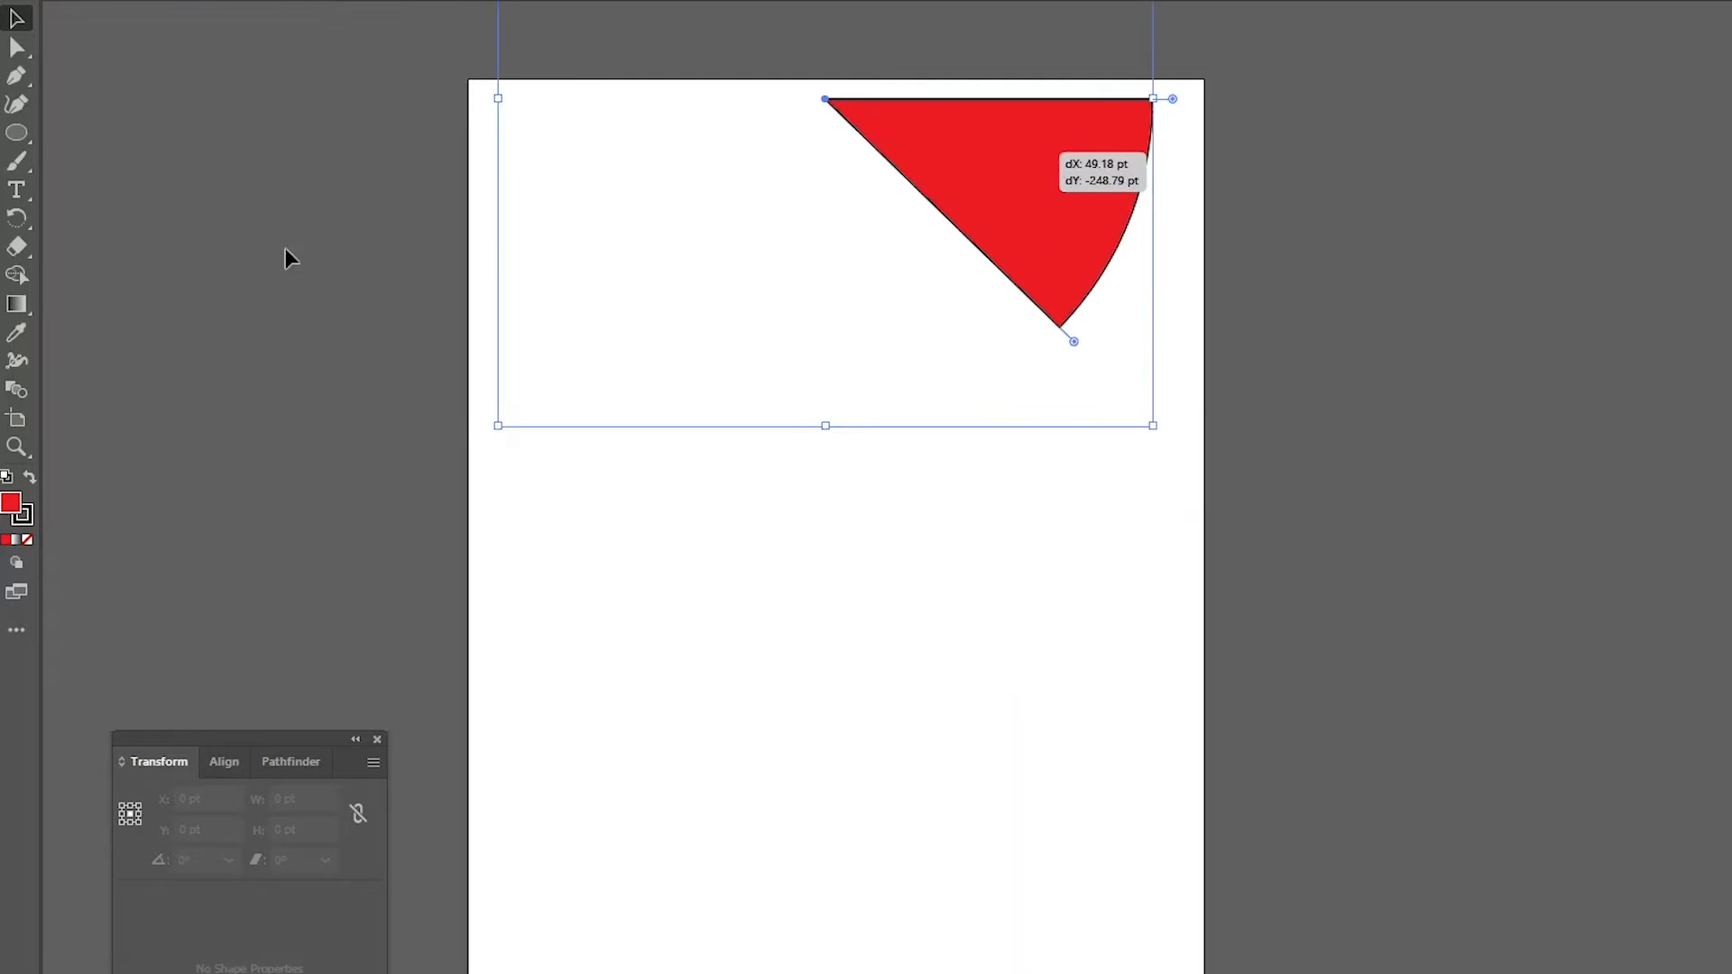
Draw a second red circle about 290 pt wide and shape it into a pie with its opening facing lower left.
{"action": "key", "text": "l"}
{"action": "left_click_drag", "start_coordinate": [644, 476], "coordinate": [1003, 834]}
{"action": "left_click_drag", "start_coordinate": [1023, 657], "coordinate": [939, 820]}
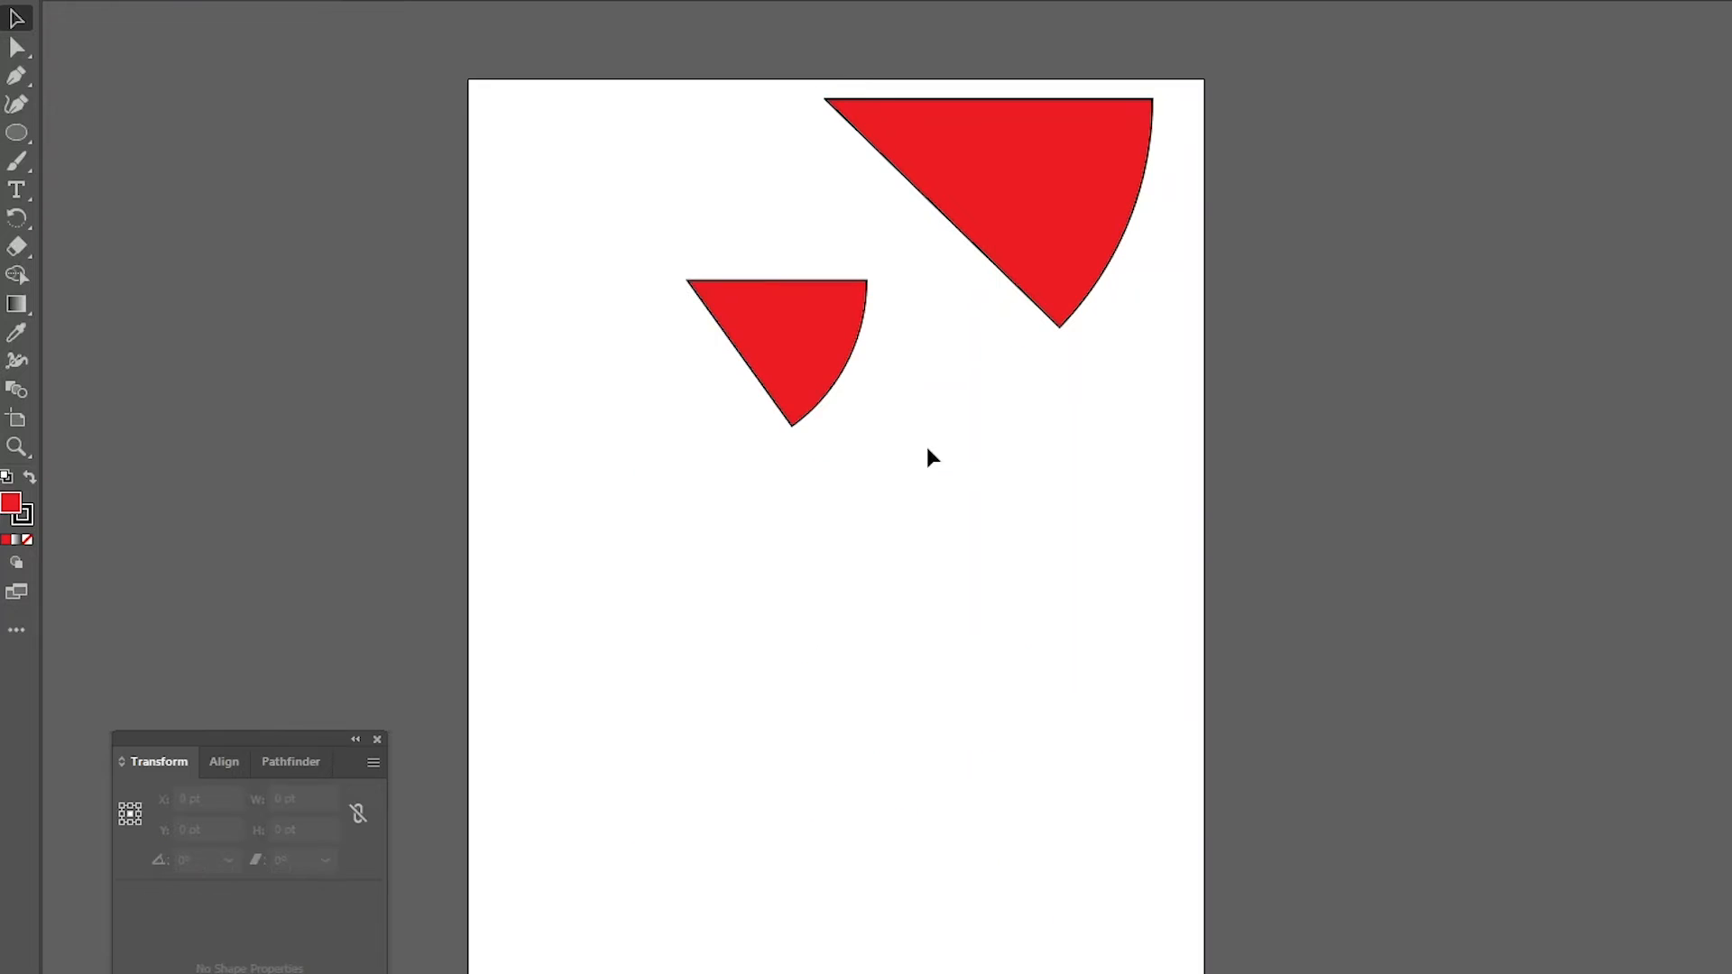
{"action": "left_click", "coordinate": [813, 349]}
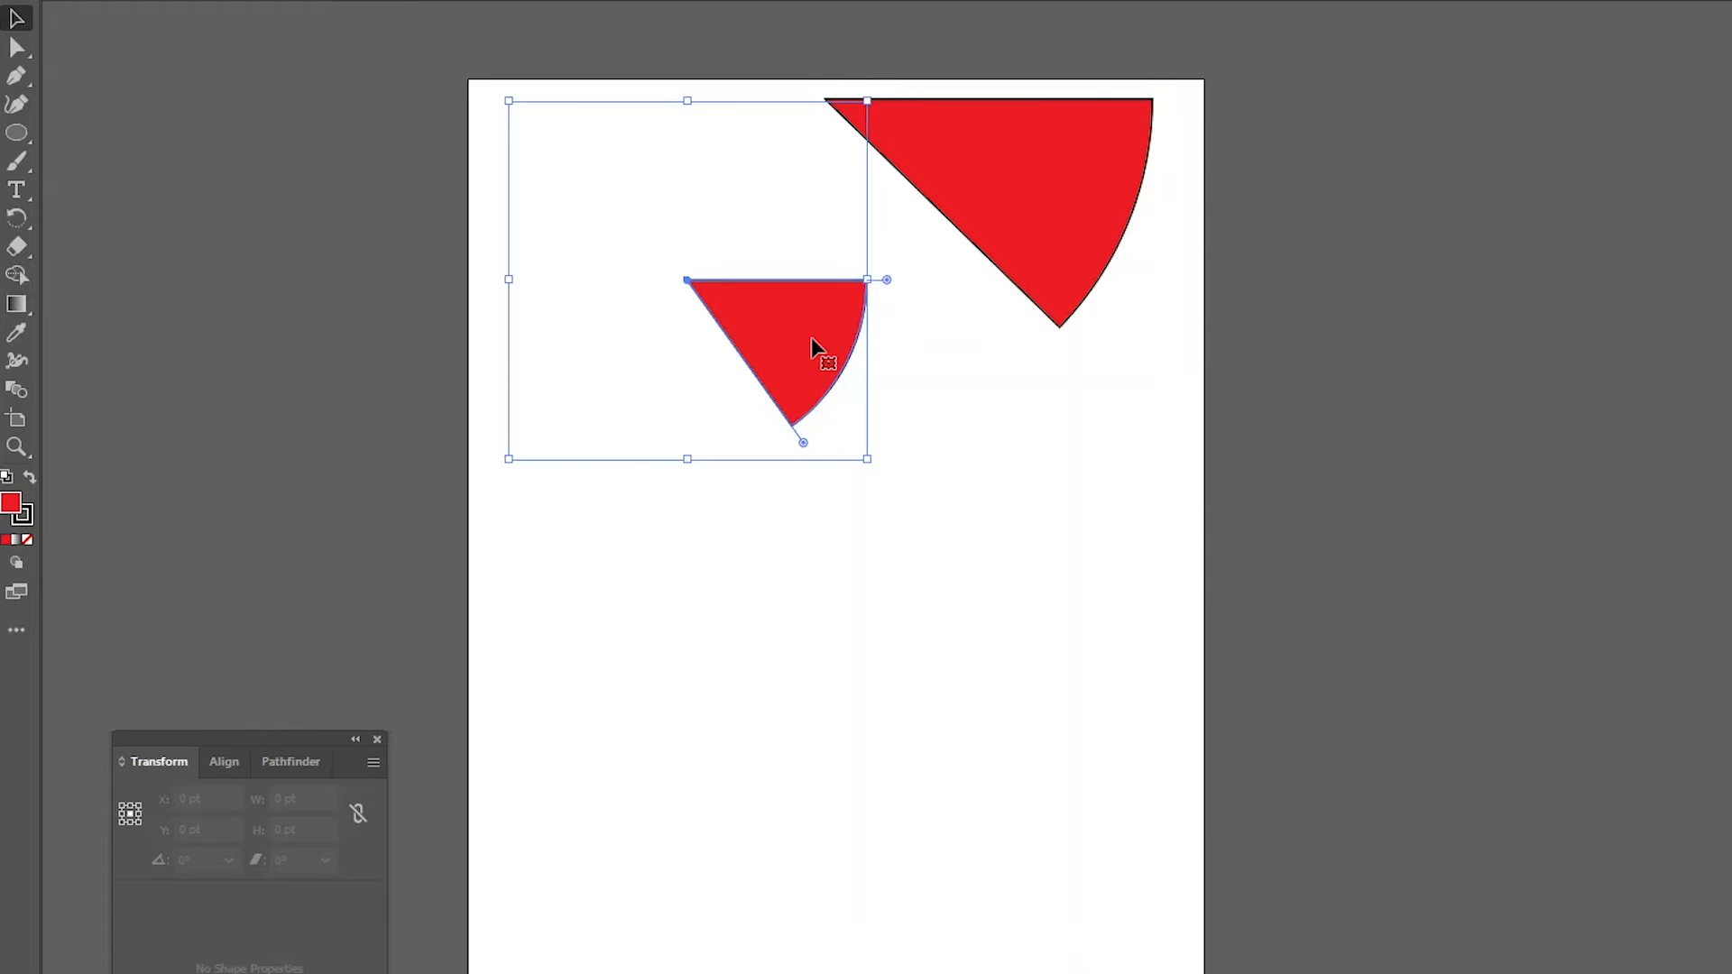
{"action": "left_click_drag", "start_coordinate": [803, 454], "coordinate": [631, 472]}
{"action": "left_click_drag", "start_coordinate": [886, 281], "coordinate": [576, 248]}
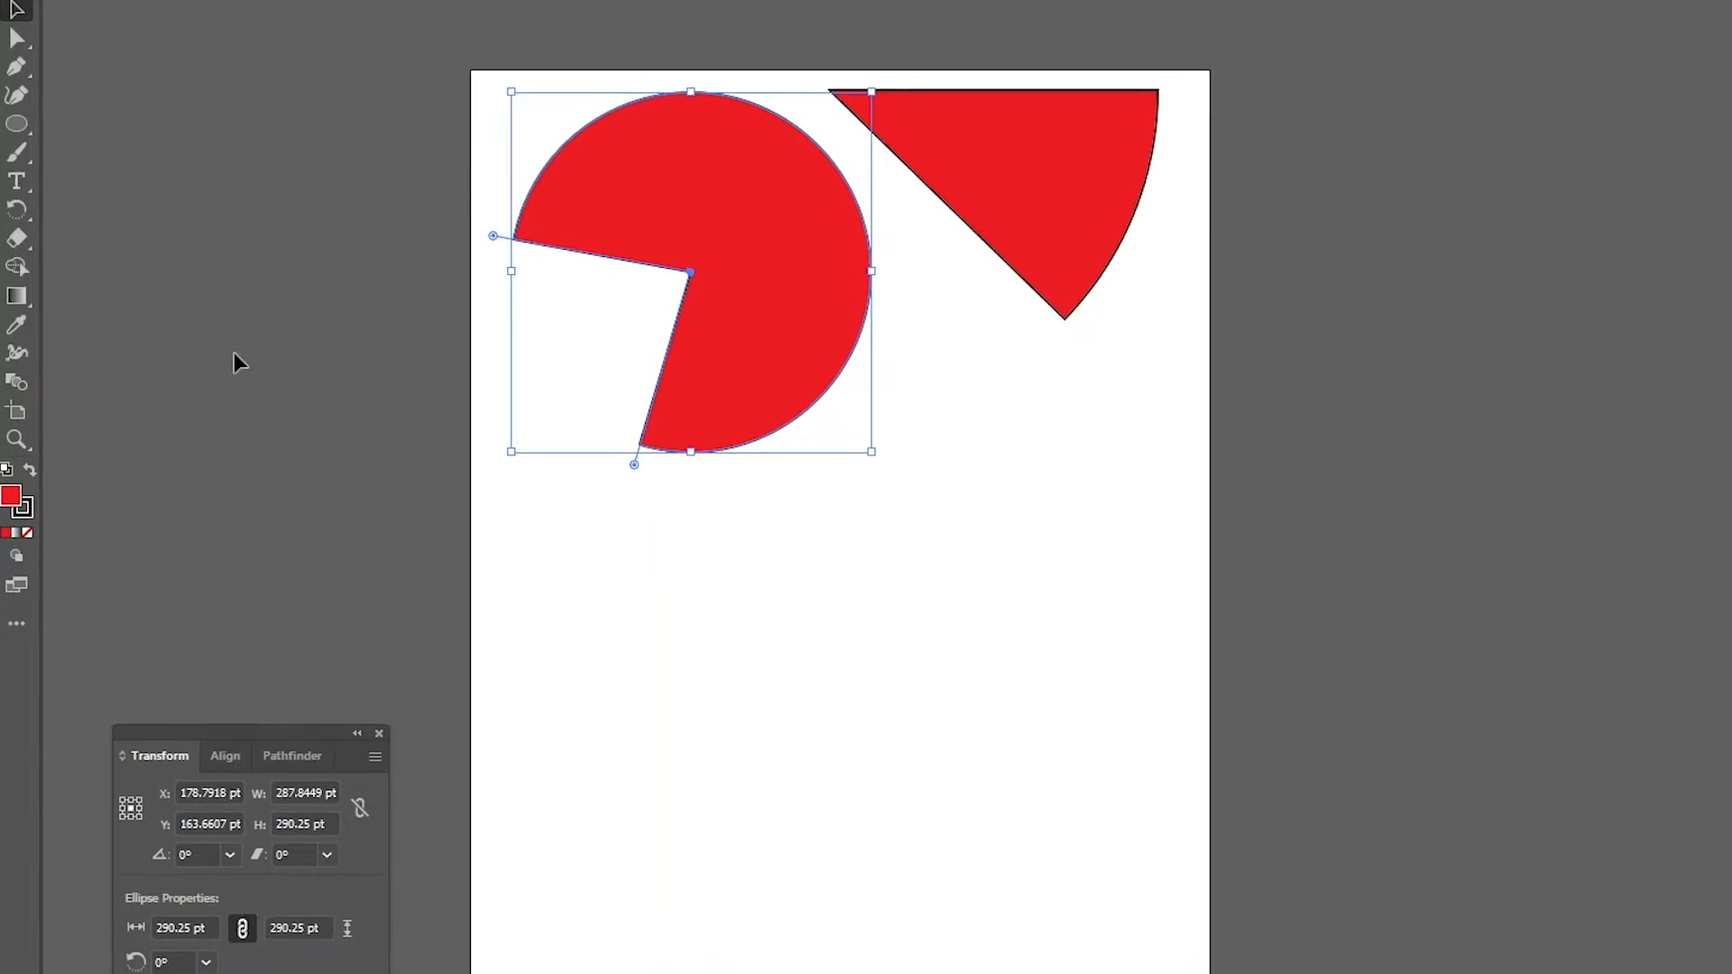
Draw a rectangle about 814 × 420 pt across the lower part of the page and fill it with black.
{"action": "left_click_drag", "start_coordinate": [19, 108], "coordinate": [162, 85]}
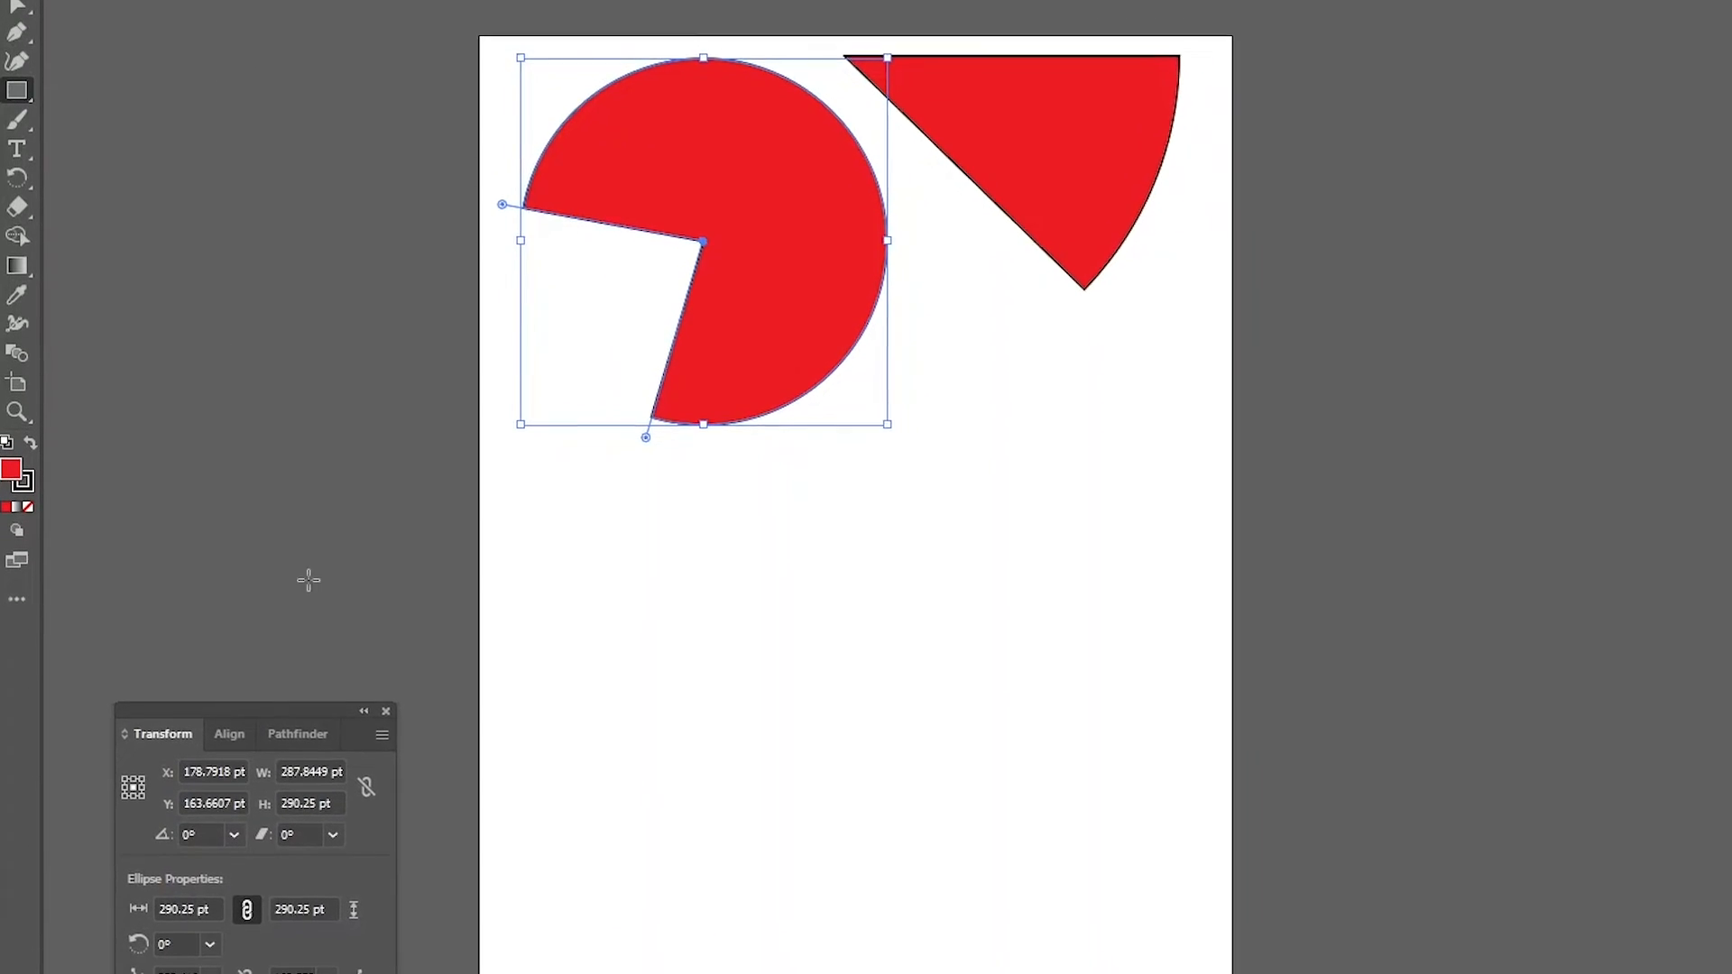
{"action": "left_click_drag", "start_coordinate": [418, 597], "coordinate": [1461, 973]}
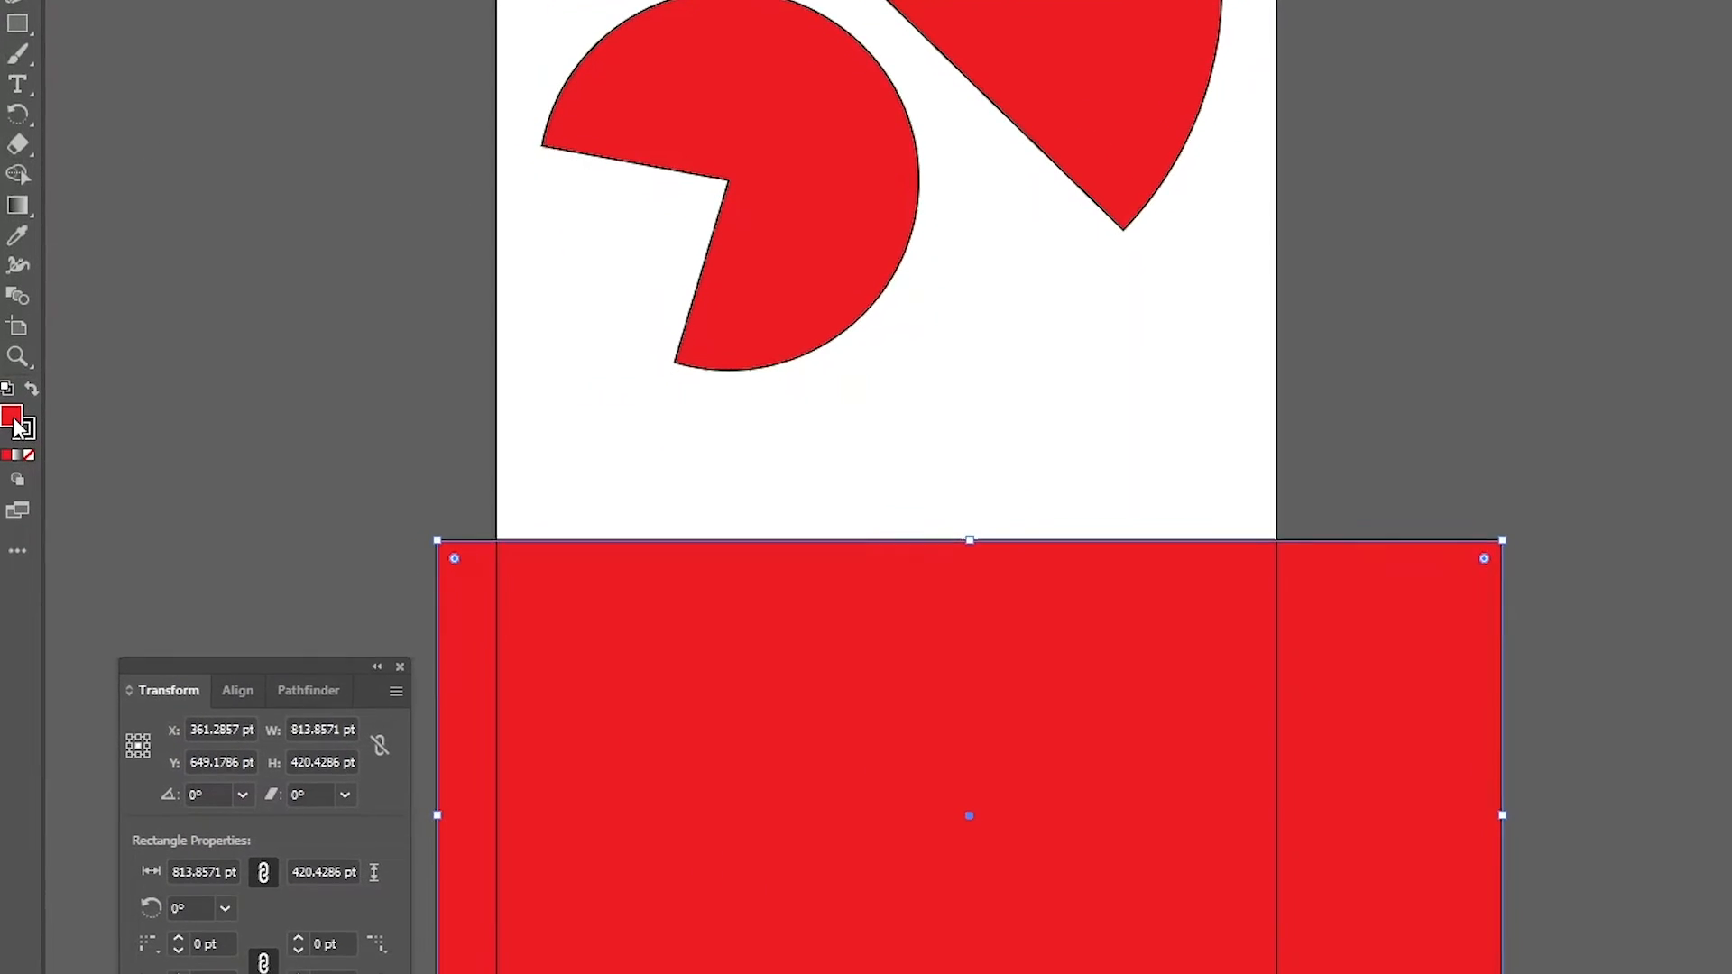
{"action": "double_click", "coordinate": [12, 429]}
{"action": "left_click", "coordinate": [946, 630]}
{"action": "left_click", "coordinate": [1444, 297]}
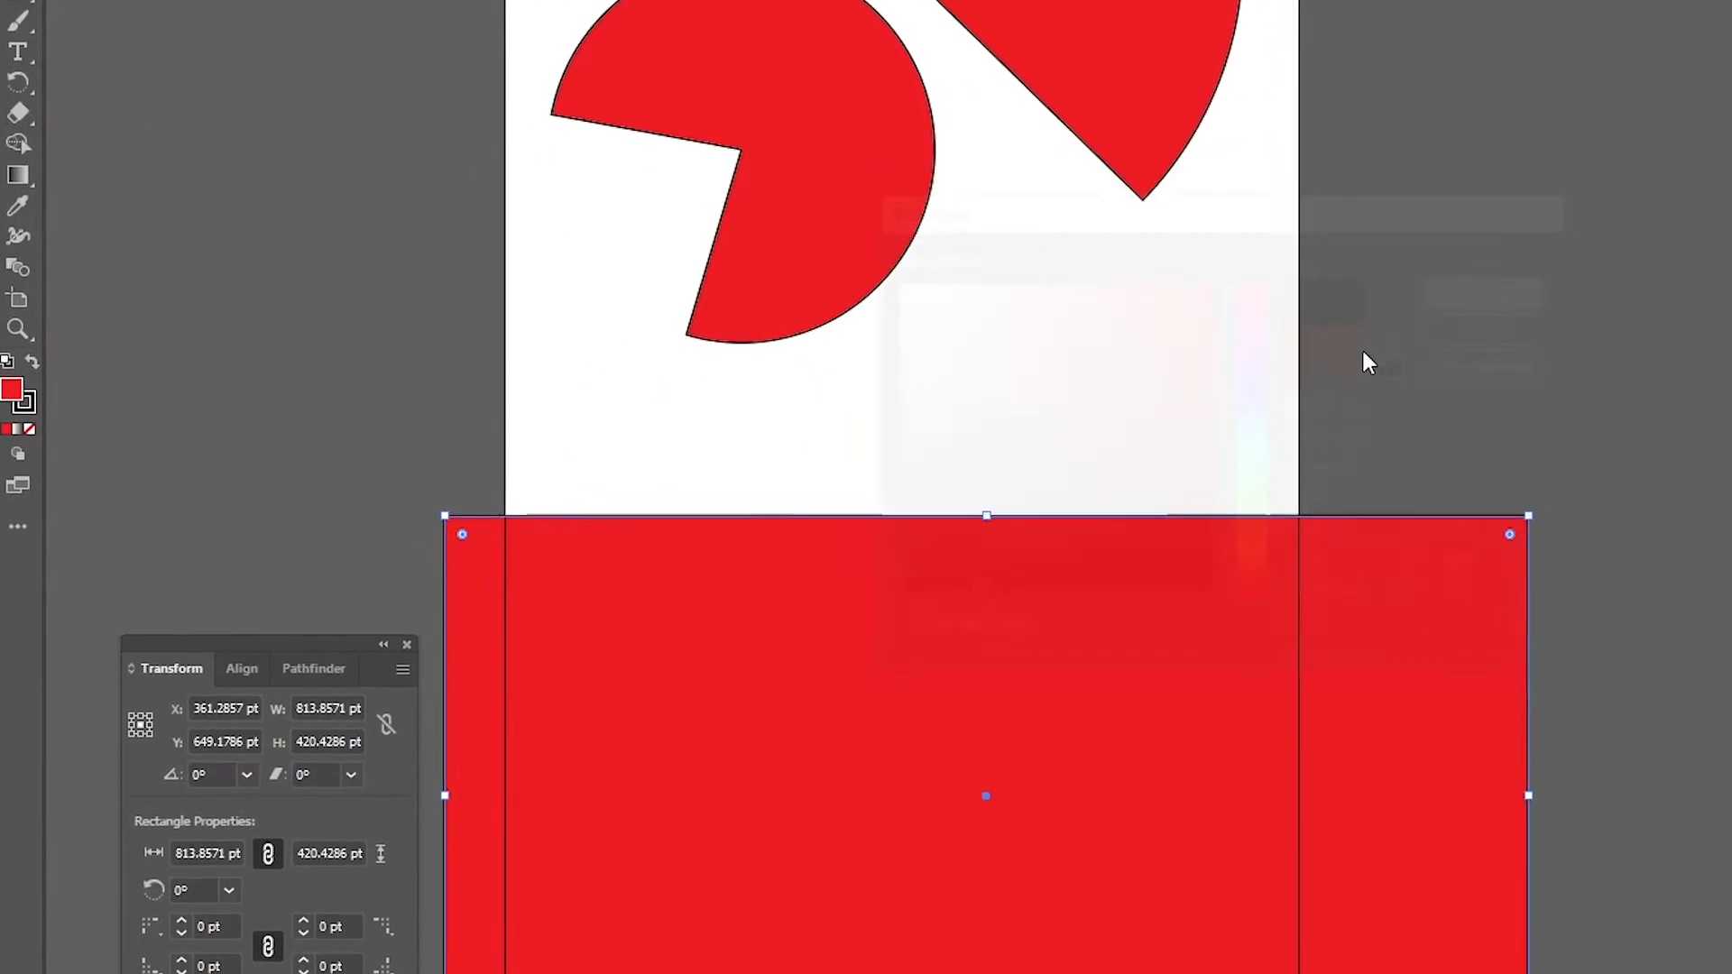
{"action": "key", "text": "ctrl+shift+a"}
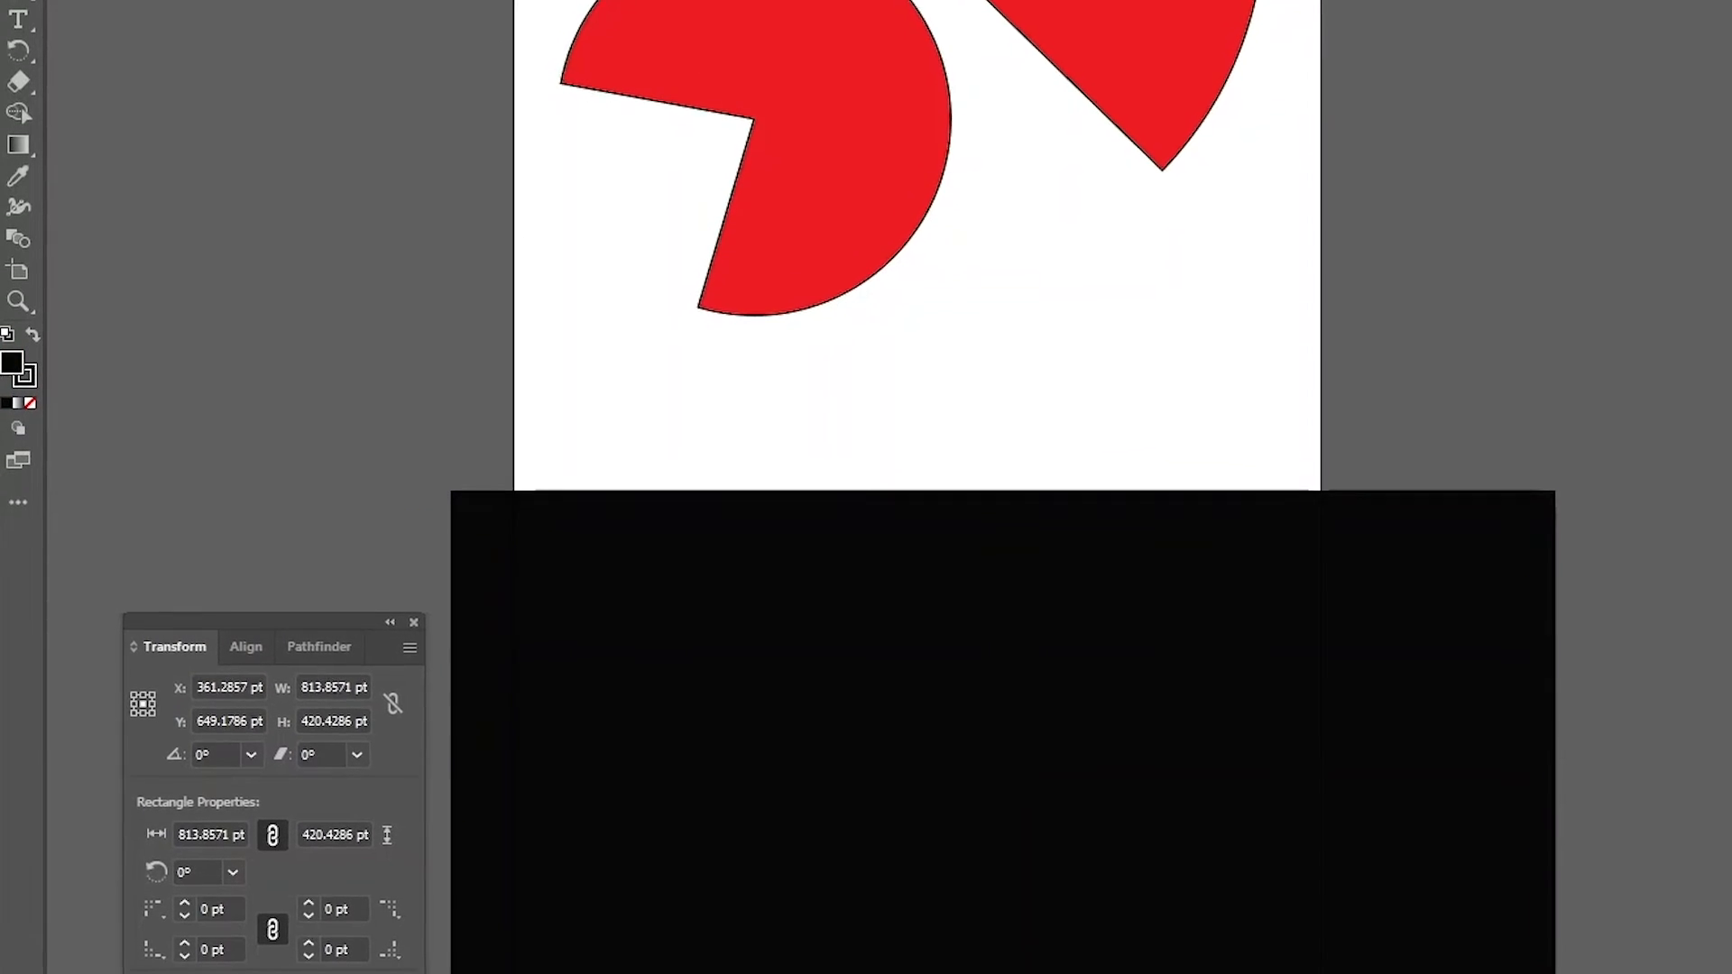
Draw a circle about 210 pt wide in the left half of the black rectangle.
{"action": "left_click", "coordinate": [18, 0]}
{"action": "left_click", "coordinate": [136, 0]}
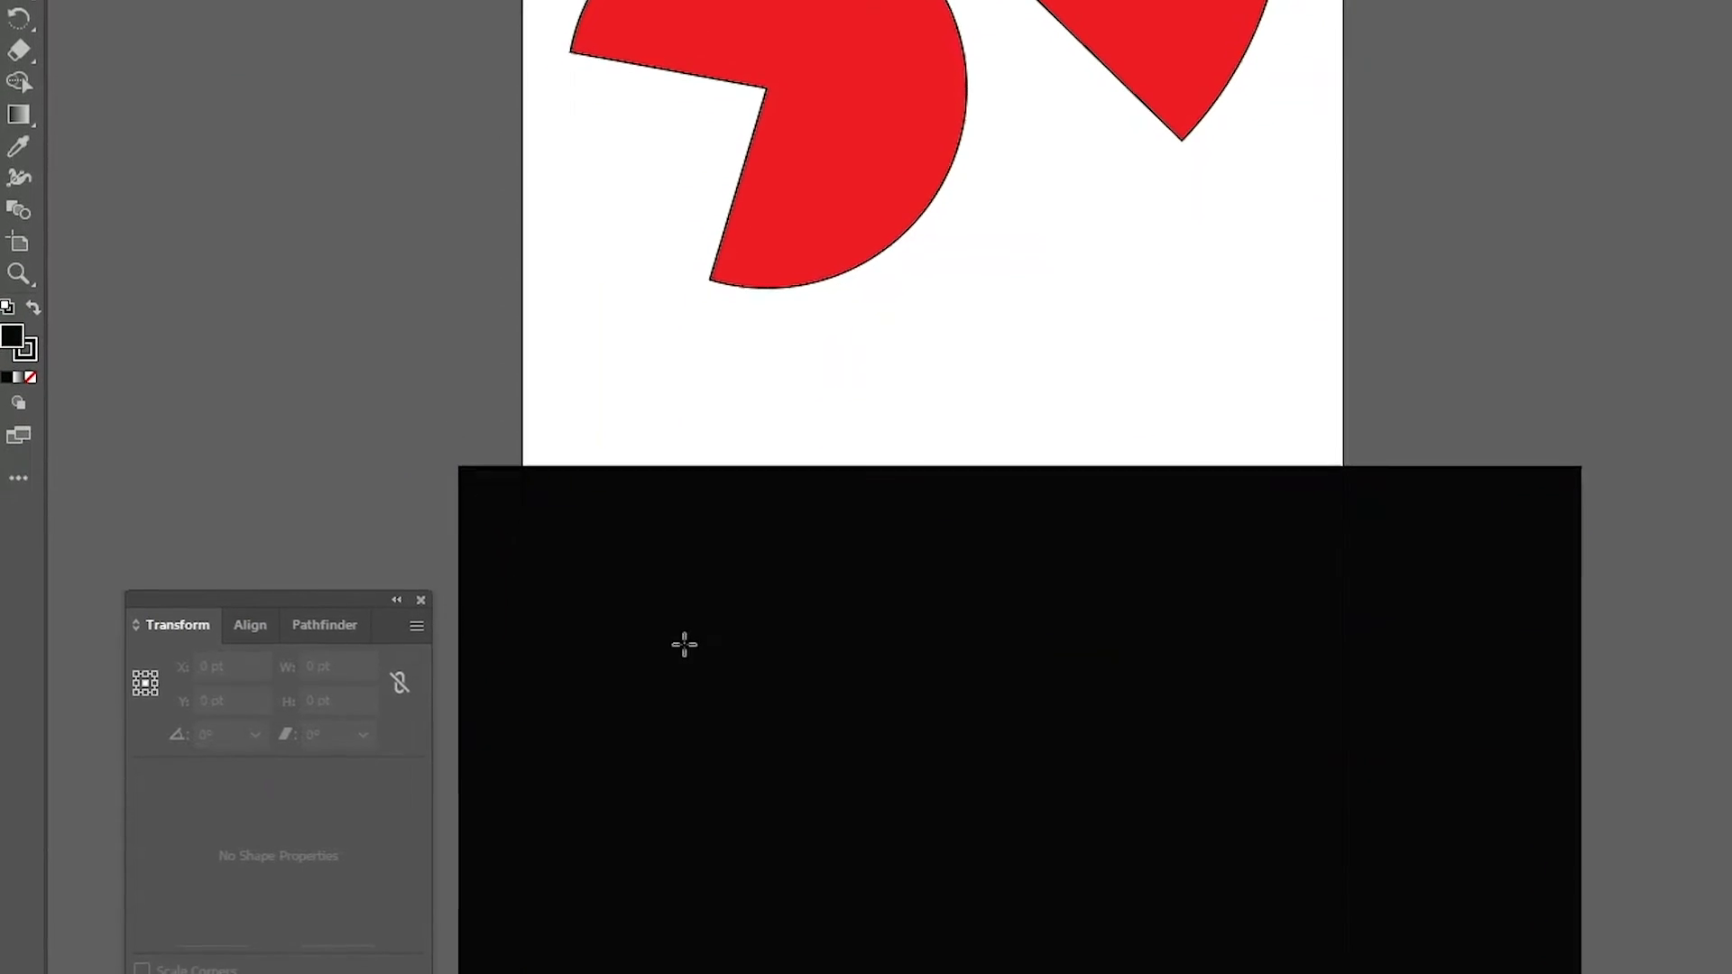
{"action": "left_click_drag", "start_coordinate": [684, 663], "coordinate": [972, 913]}
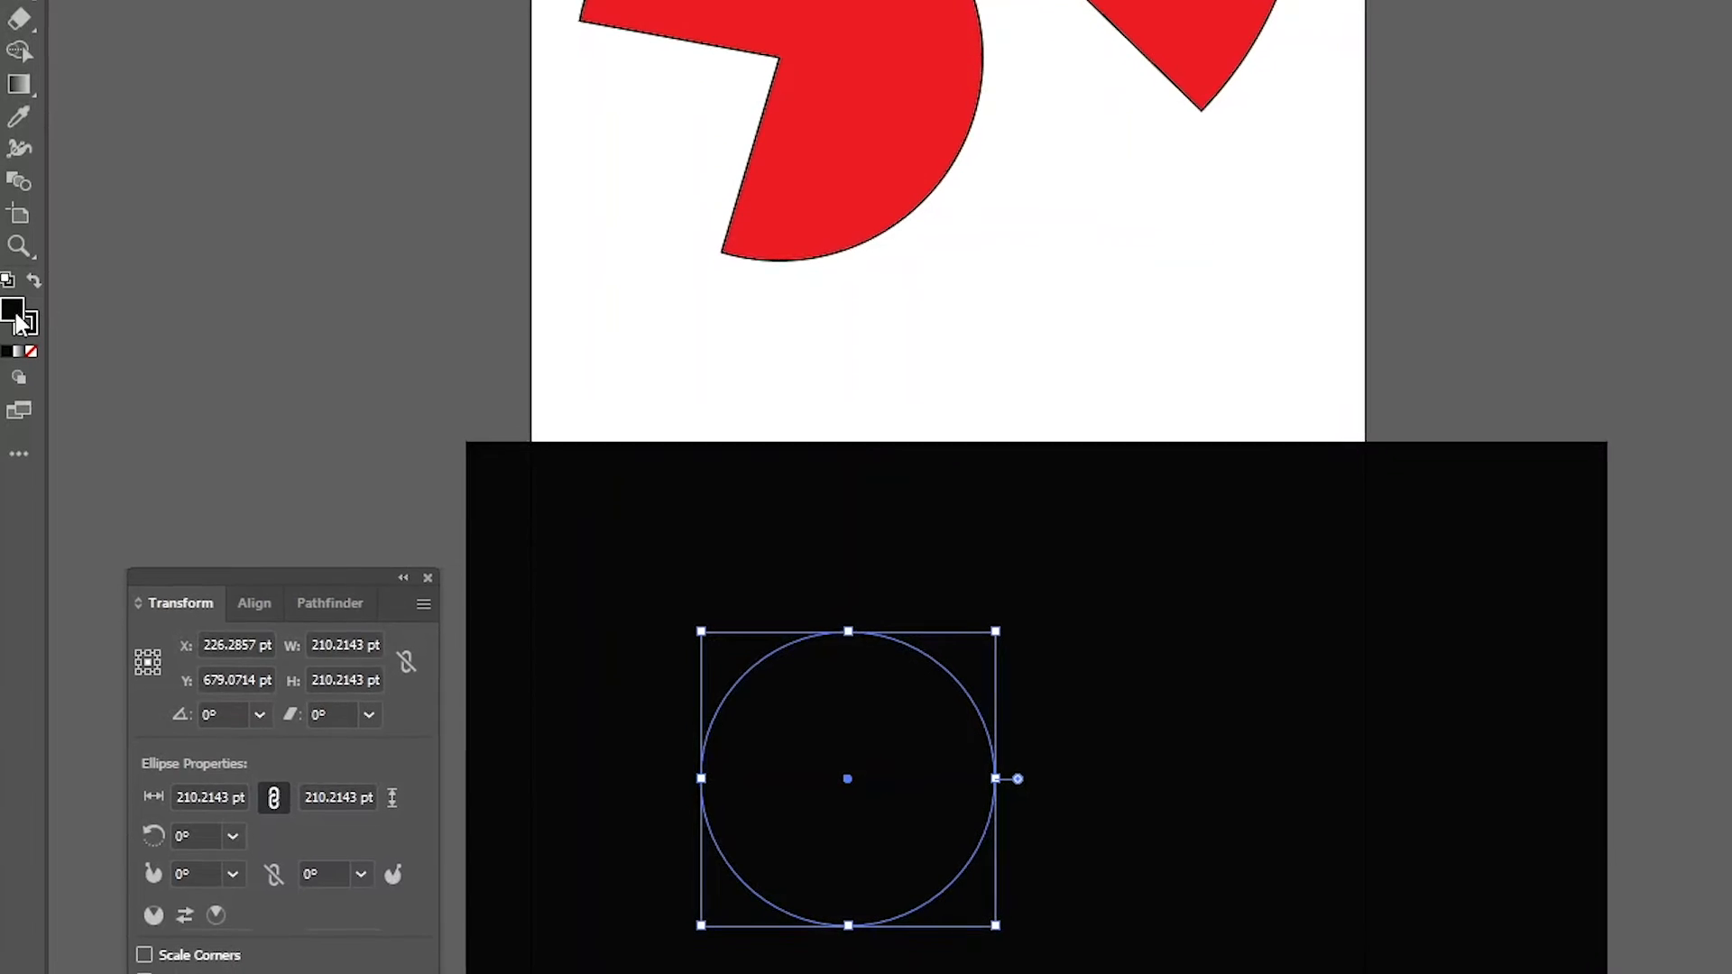
Fill the circle with bright yellow efe411 and cut a pie opening of about 45° on its right side.
{"action": "double_click", "coordinate": [12, 322]}
{"action": "left_click", "coordinate": [1330, 479]}
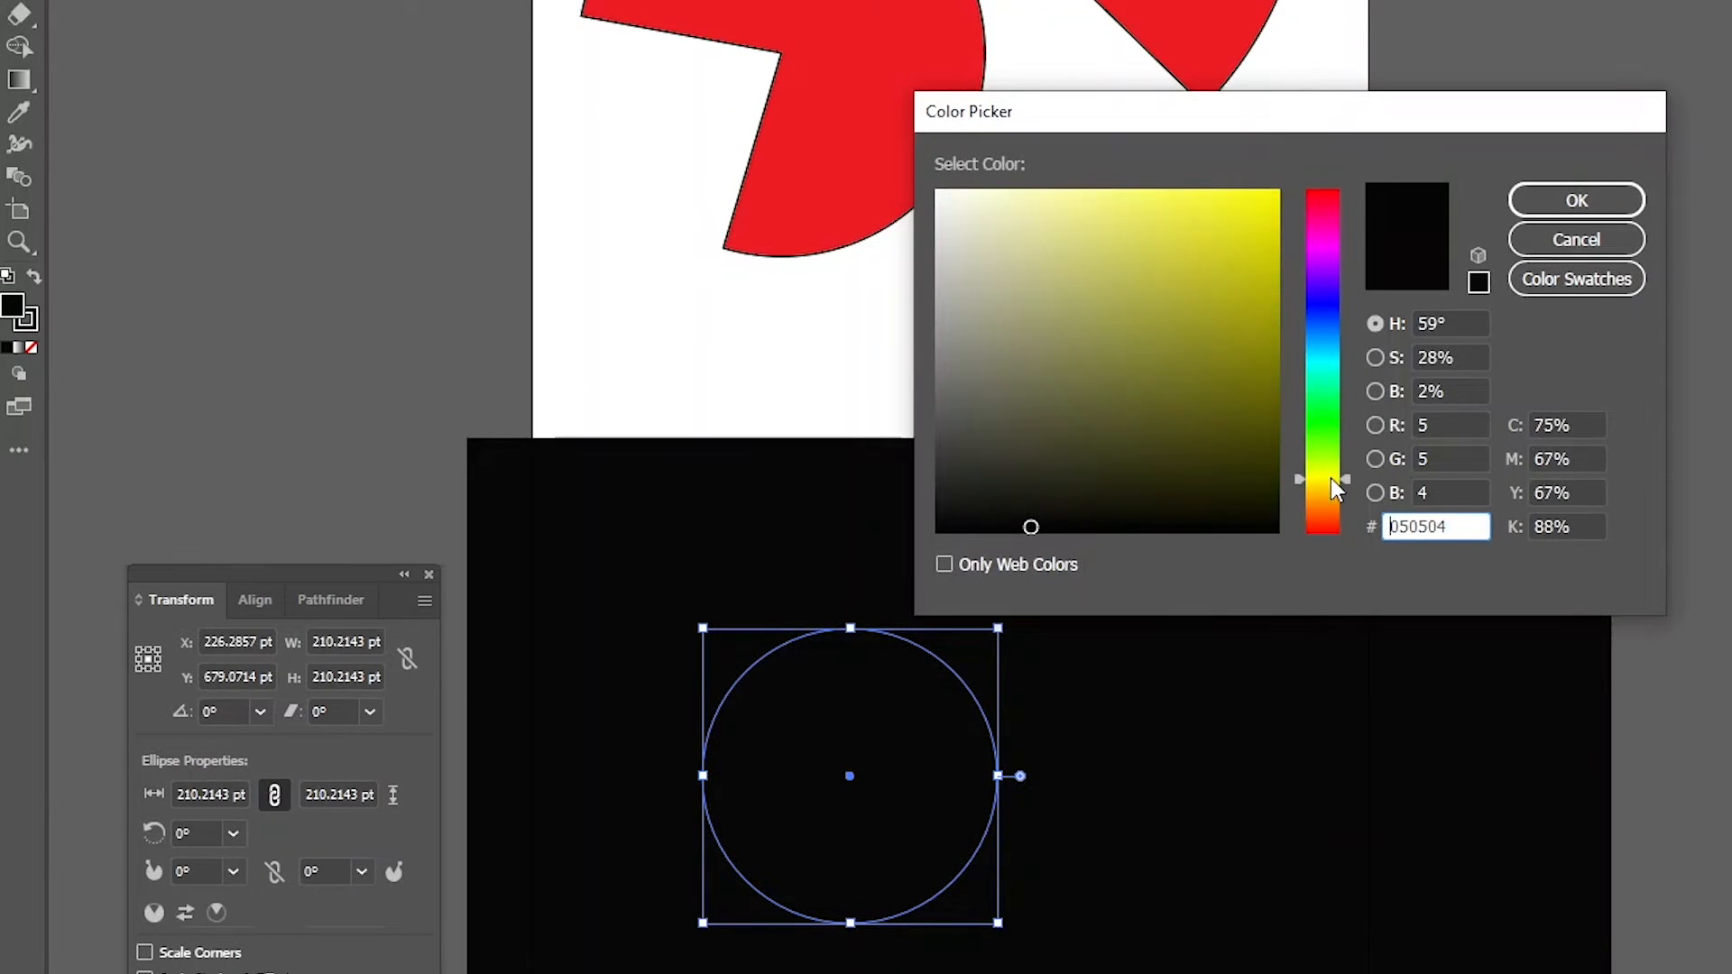
{"action": "left_click", "coordinate": [1252, 210]}
{"action": "left_click", "coordinate": [1530, 199]}
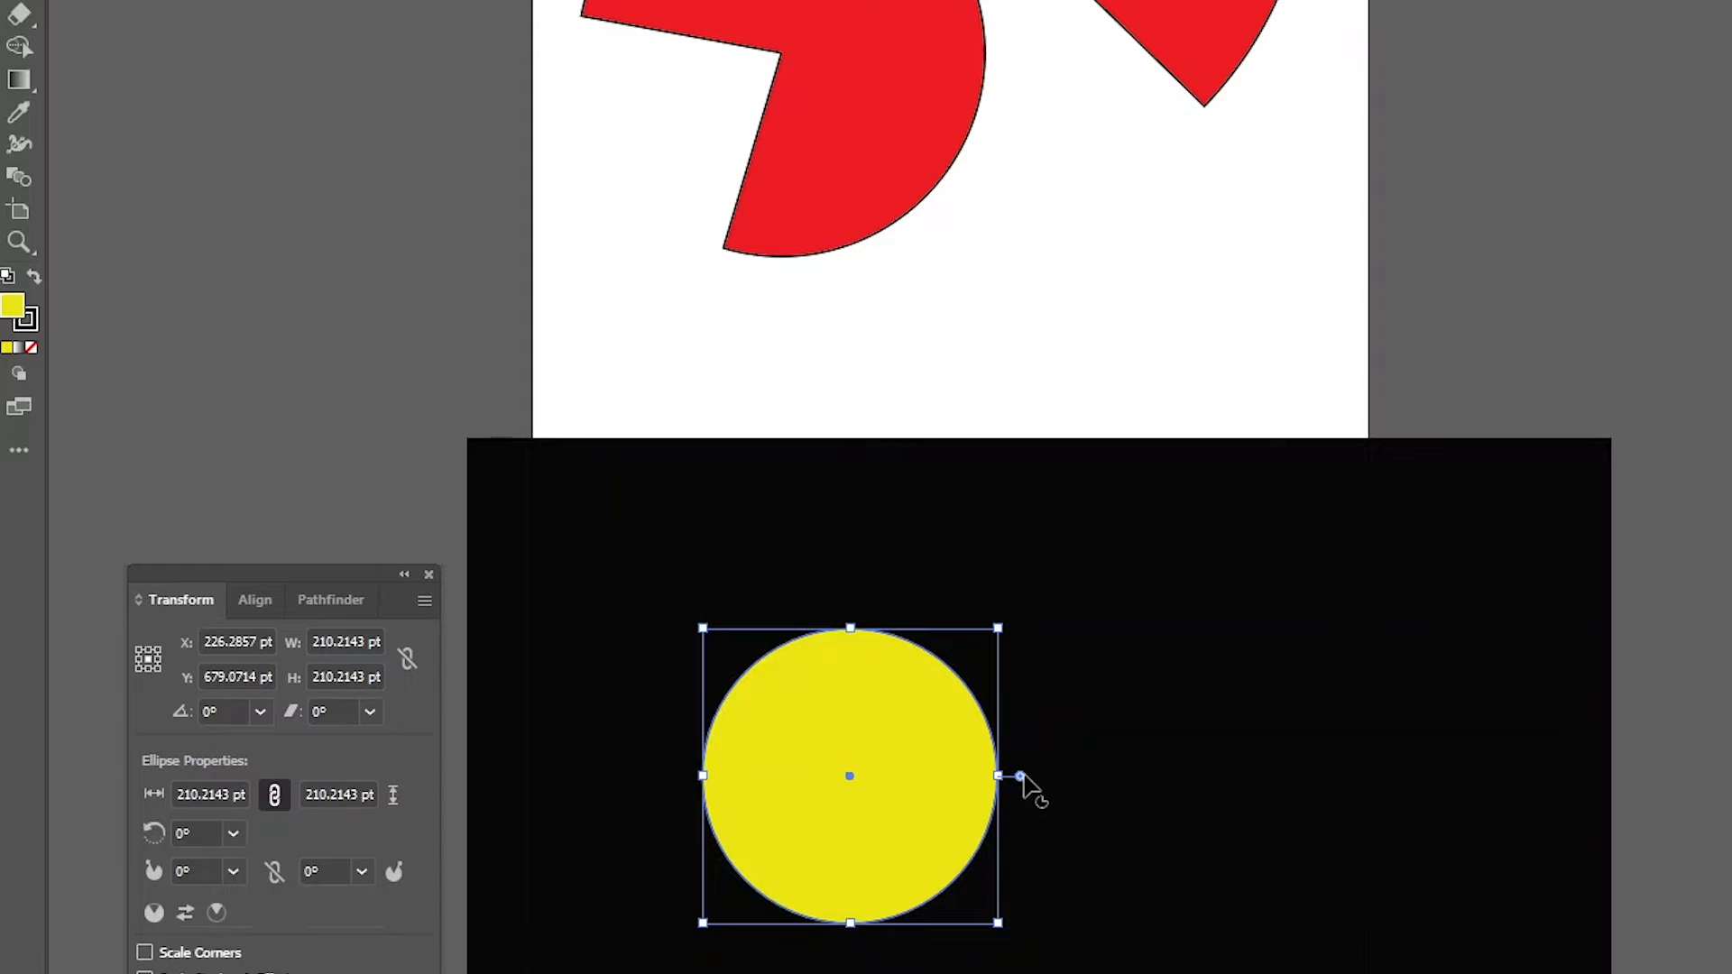
{"action": "left_click_drag", "start_coordinate": [1022, 775], "coordinate": [1002, 636]}
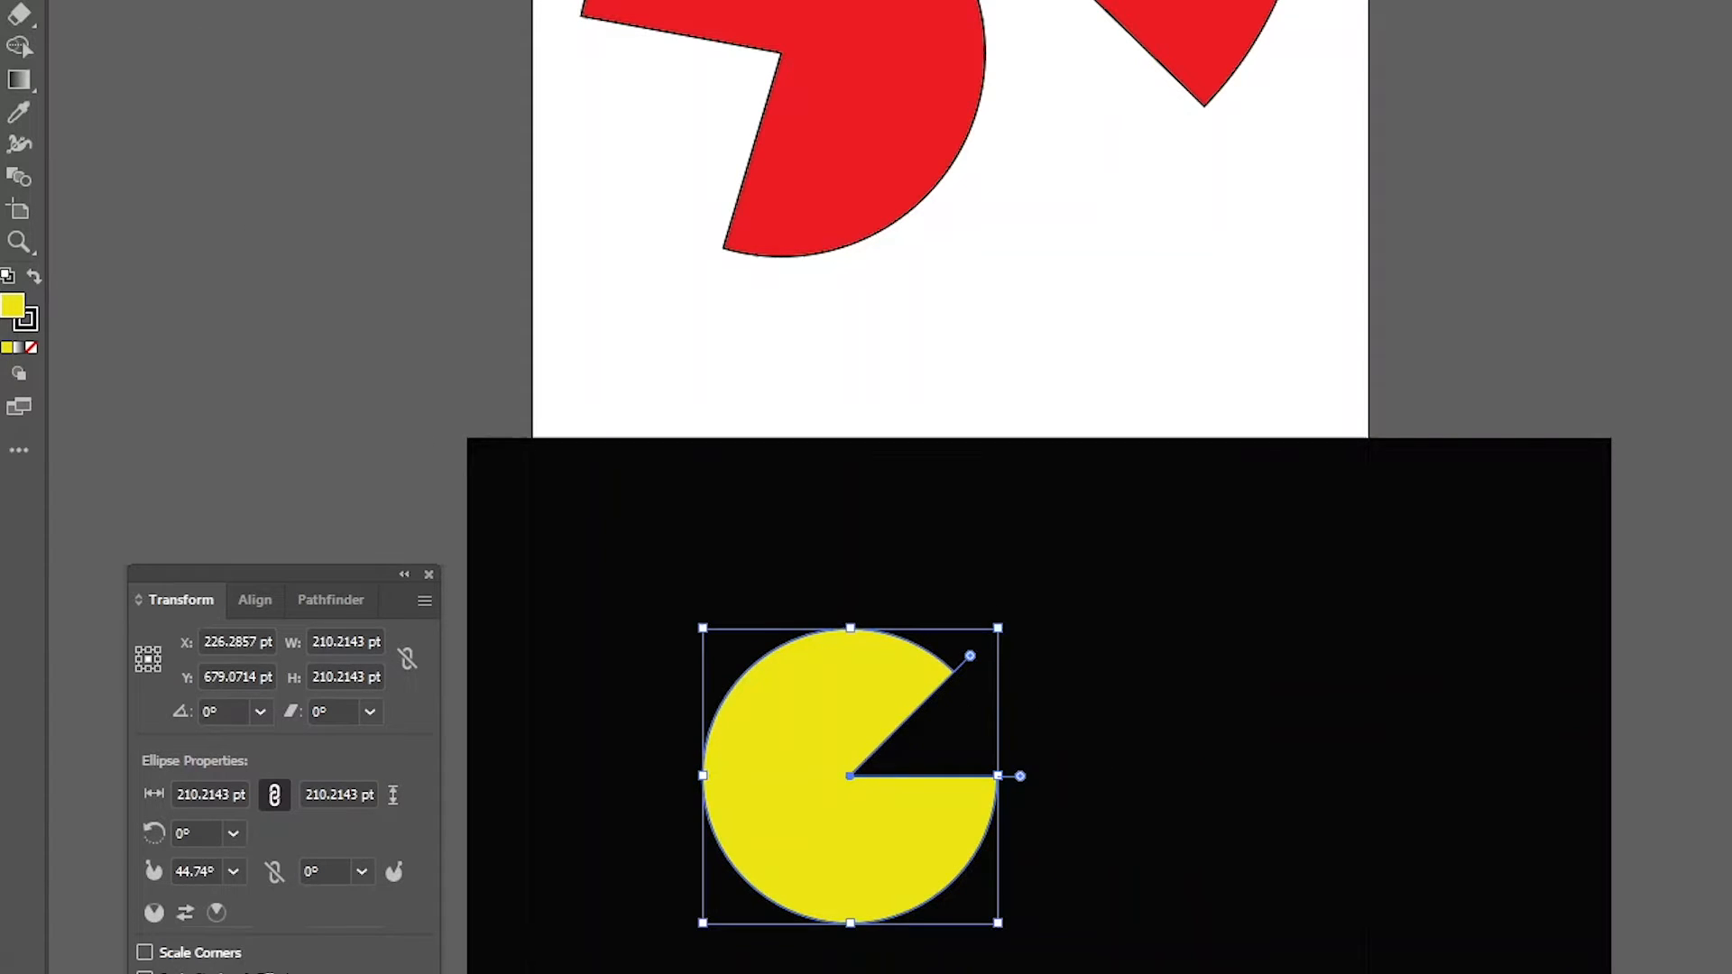
Draw a yellow dot about 52 pt wide in front of the Pac-Man's mouth and place two copies in a row beside it.
{"action": "key", "text": "ctrl+shift+a"}
{"action": "left_click_drag", "start_coordinate": [1110, 744], "coordinate": [1190, 807]}
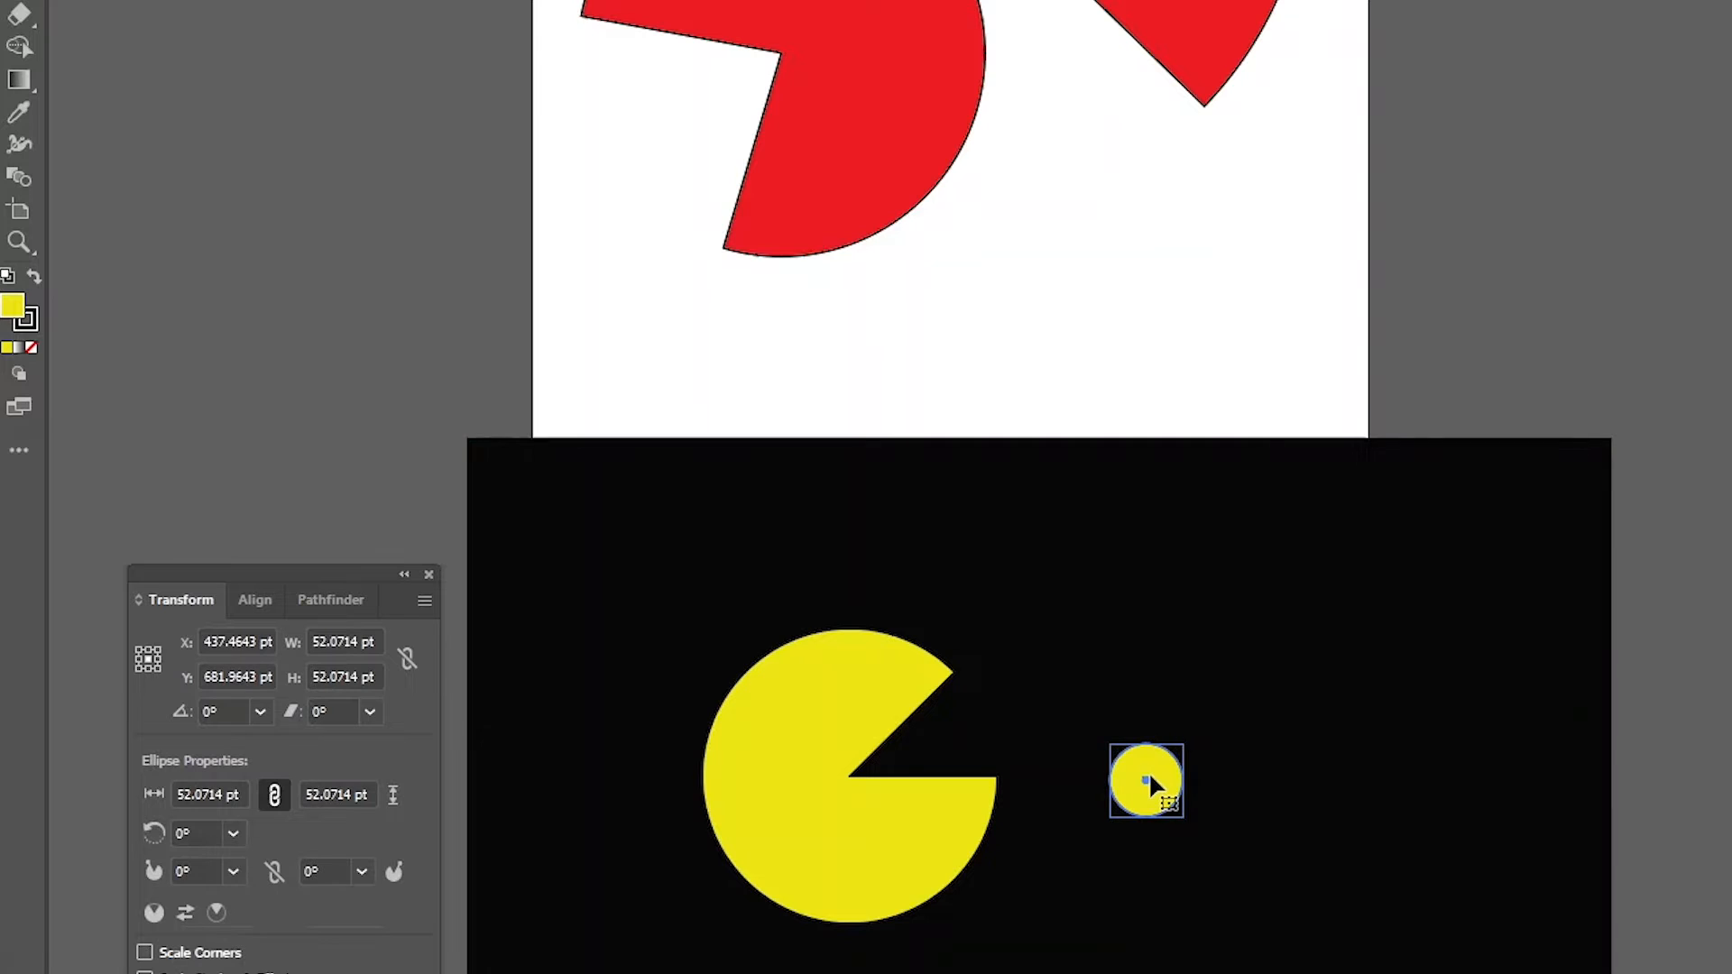
{"action": "left_click_drag", "start_coordinate": [1149, 771], "coordinate": [1417, 776]}
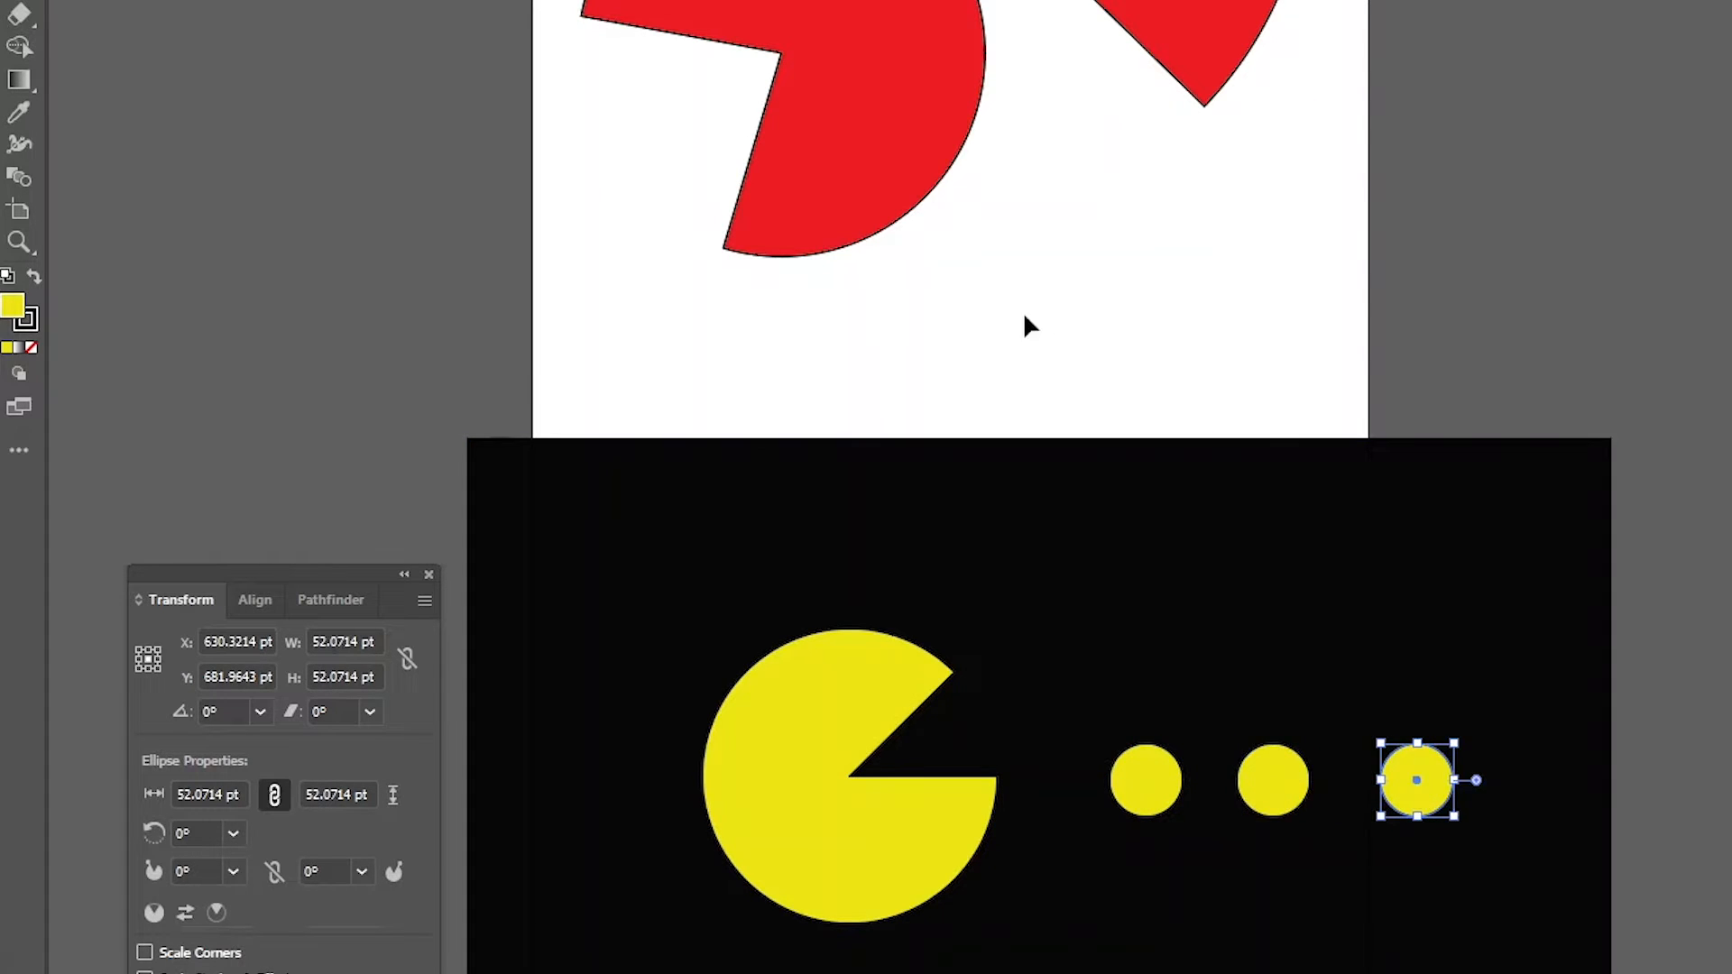
{"action": "left_click", "coordinate": [526, 370]}
Adjust the Pac-Man's mouth, moving its lower edge to about 342° and lowering its upper edge.
{"action": "left_click", "coordinate": [848, 769]}
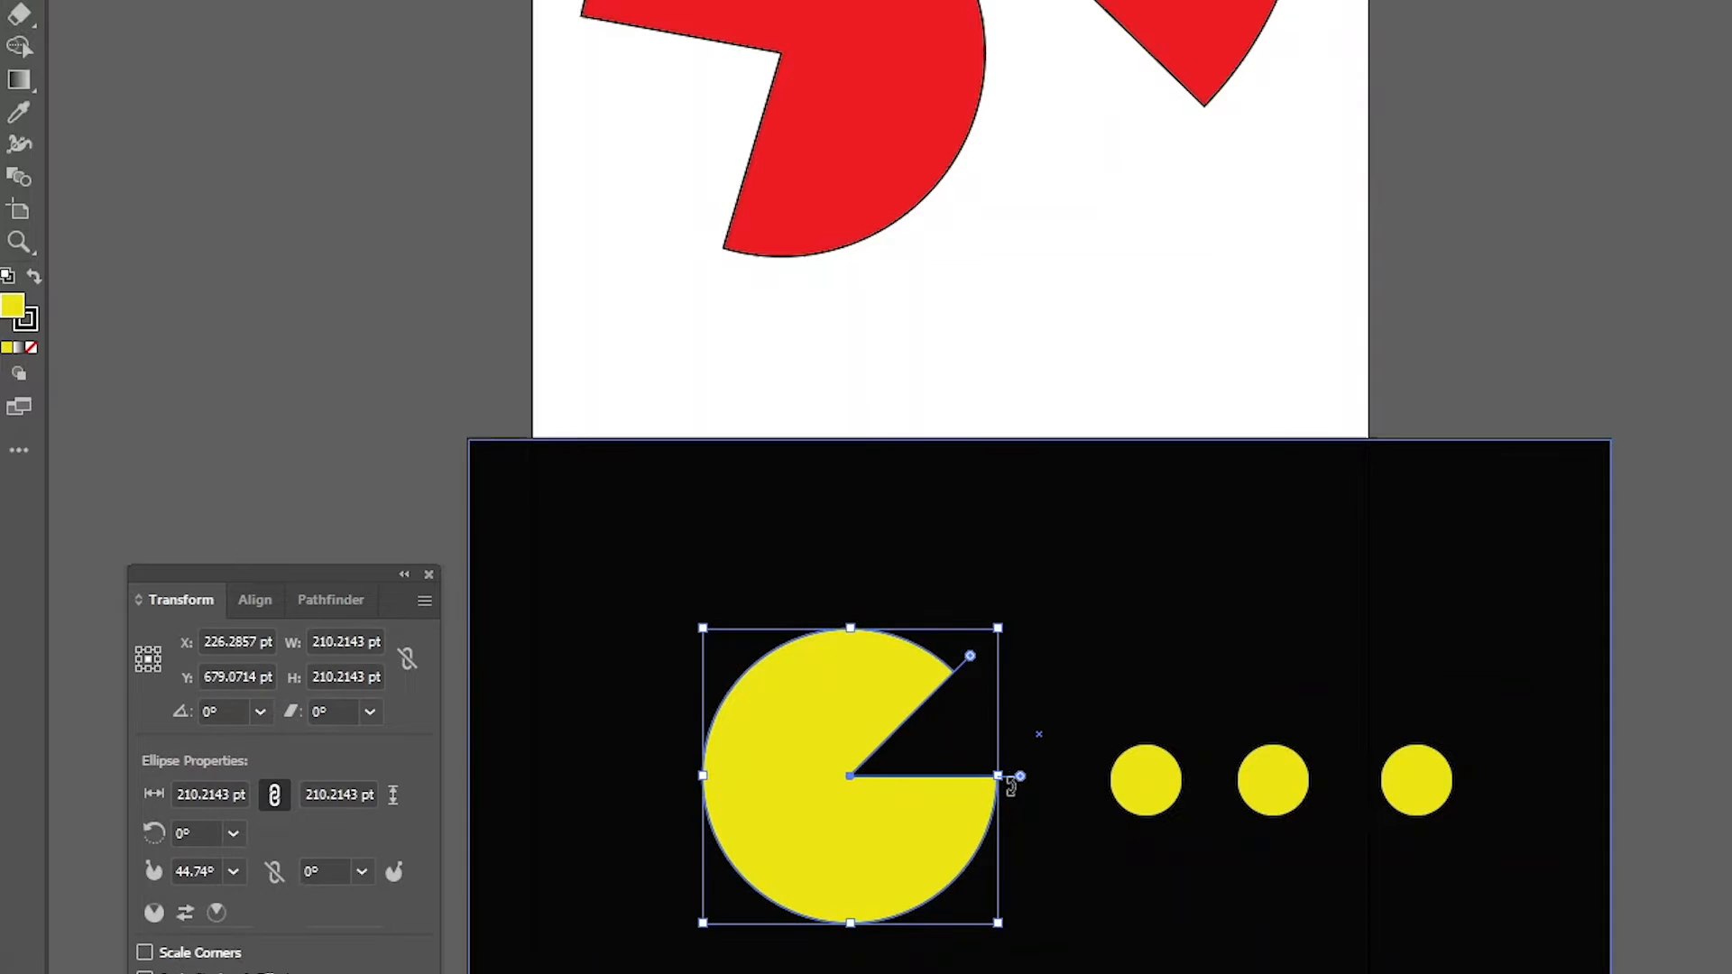
{"action": "left_click_drag", "start_coordinate": [1015, 774], "coordinate": [1011, 826]}
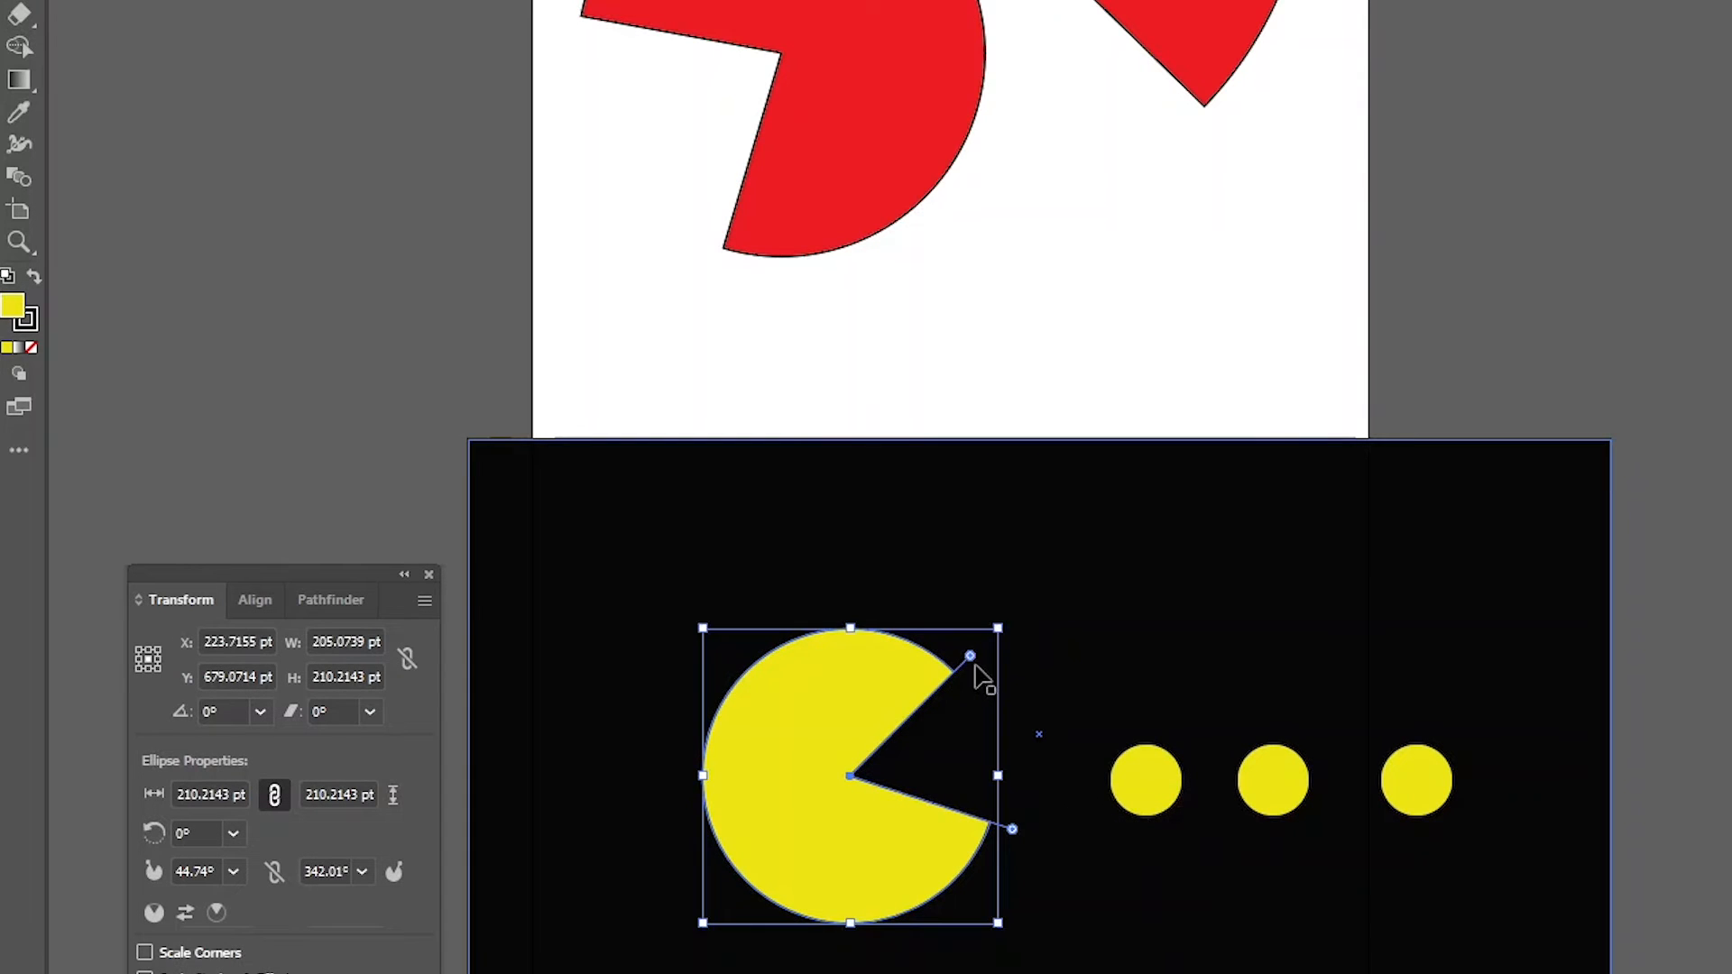
{"action": "left_click_drag", "start_coordinate": [970, 663], "coordinate": [997, 705]}
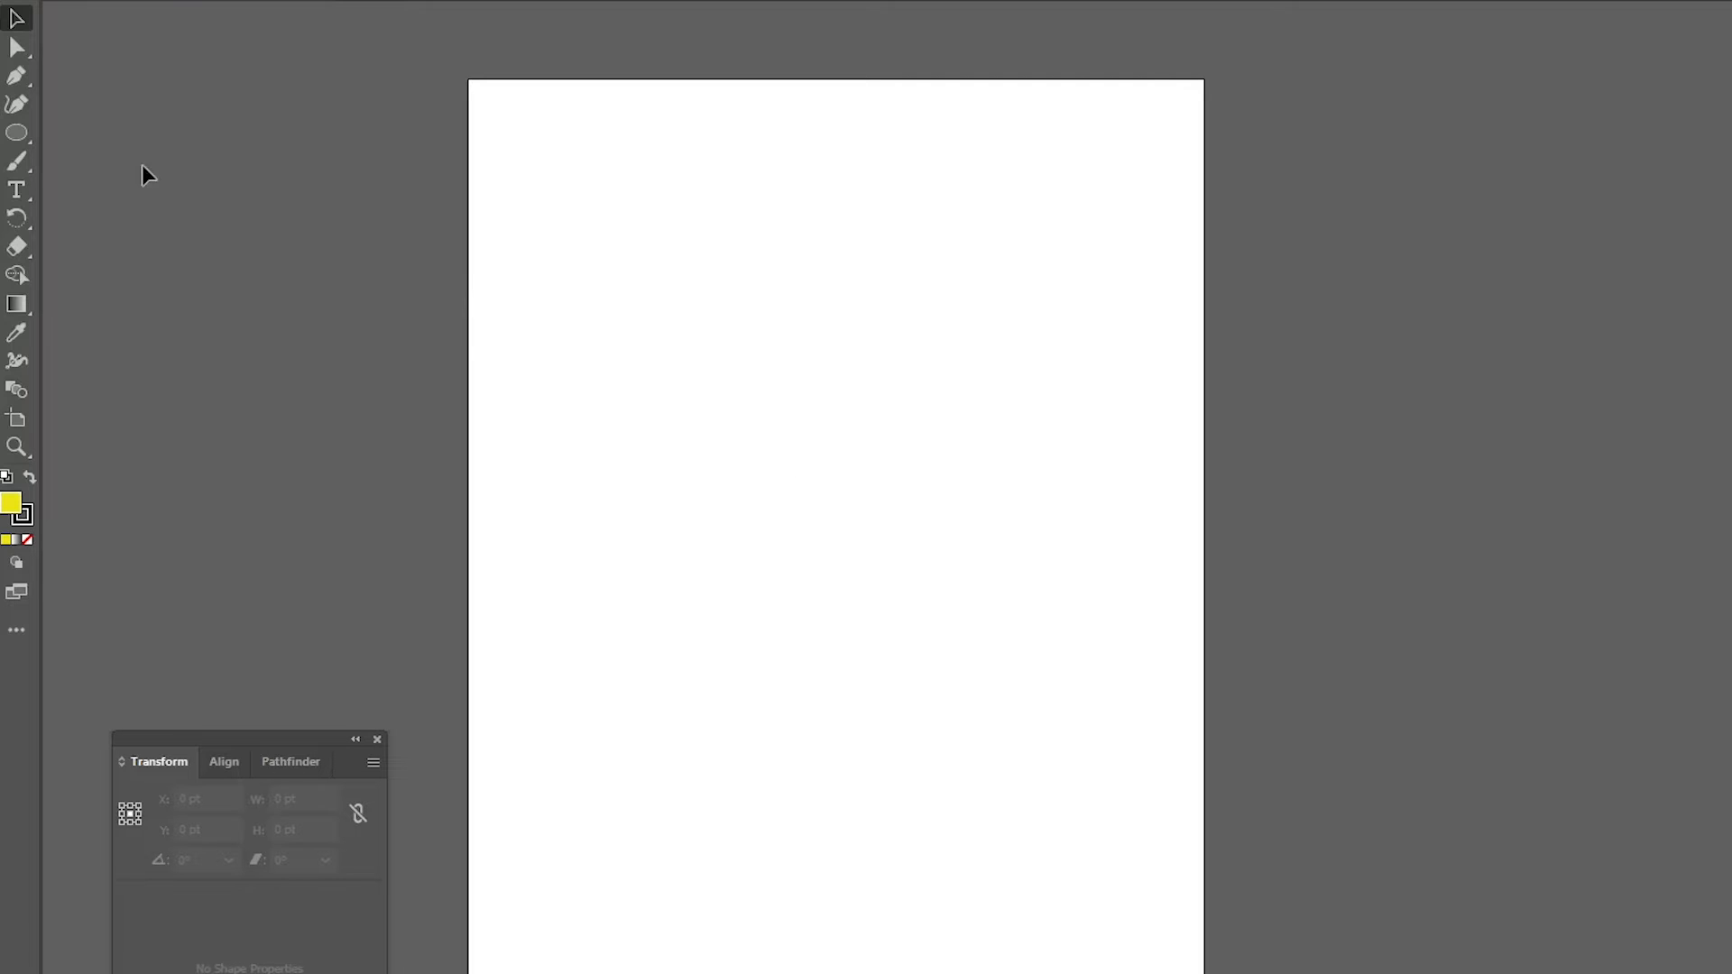
Create a rectangle with exact dimensions of 500 × 500 pt, starting near the middle of the empty page.
{"action": "left_click", "coordinate": [24, 132]}
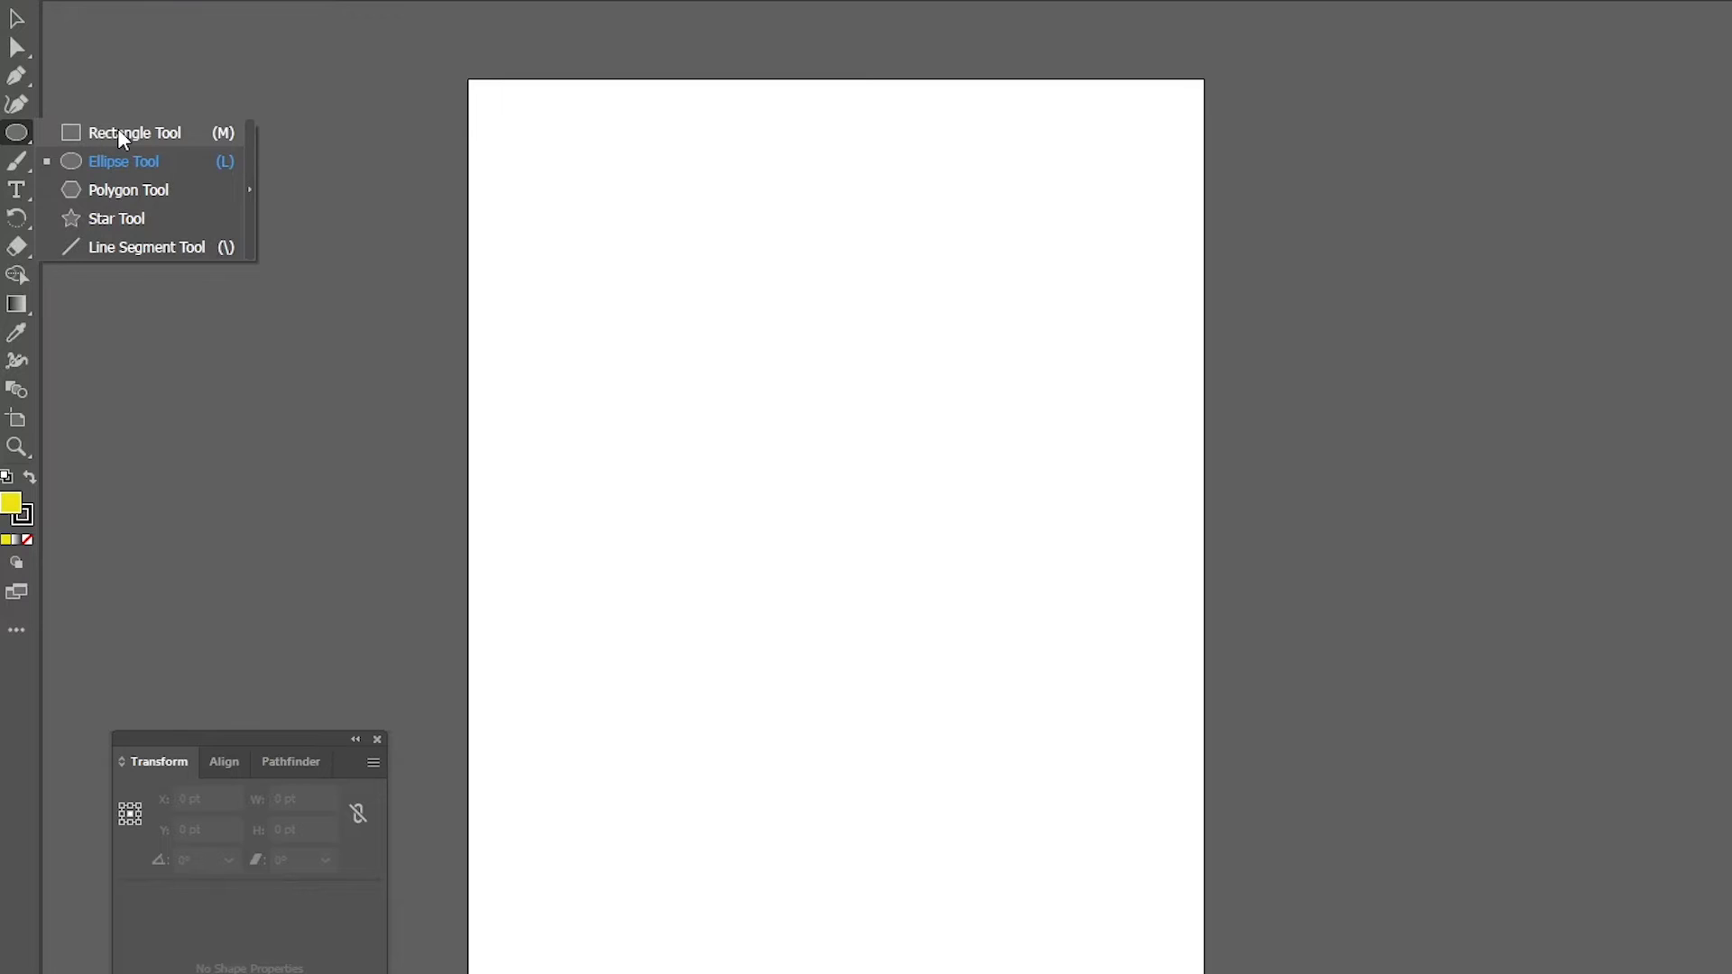
{"action": "left_click", "coordinate": [118, 128]}
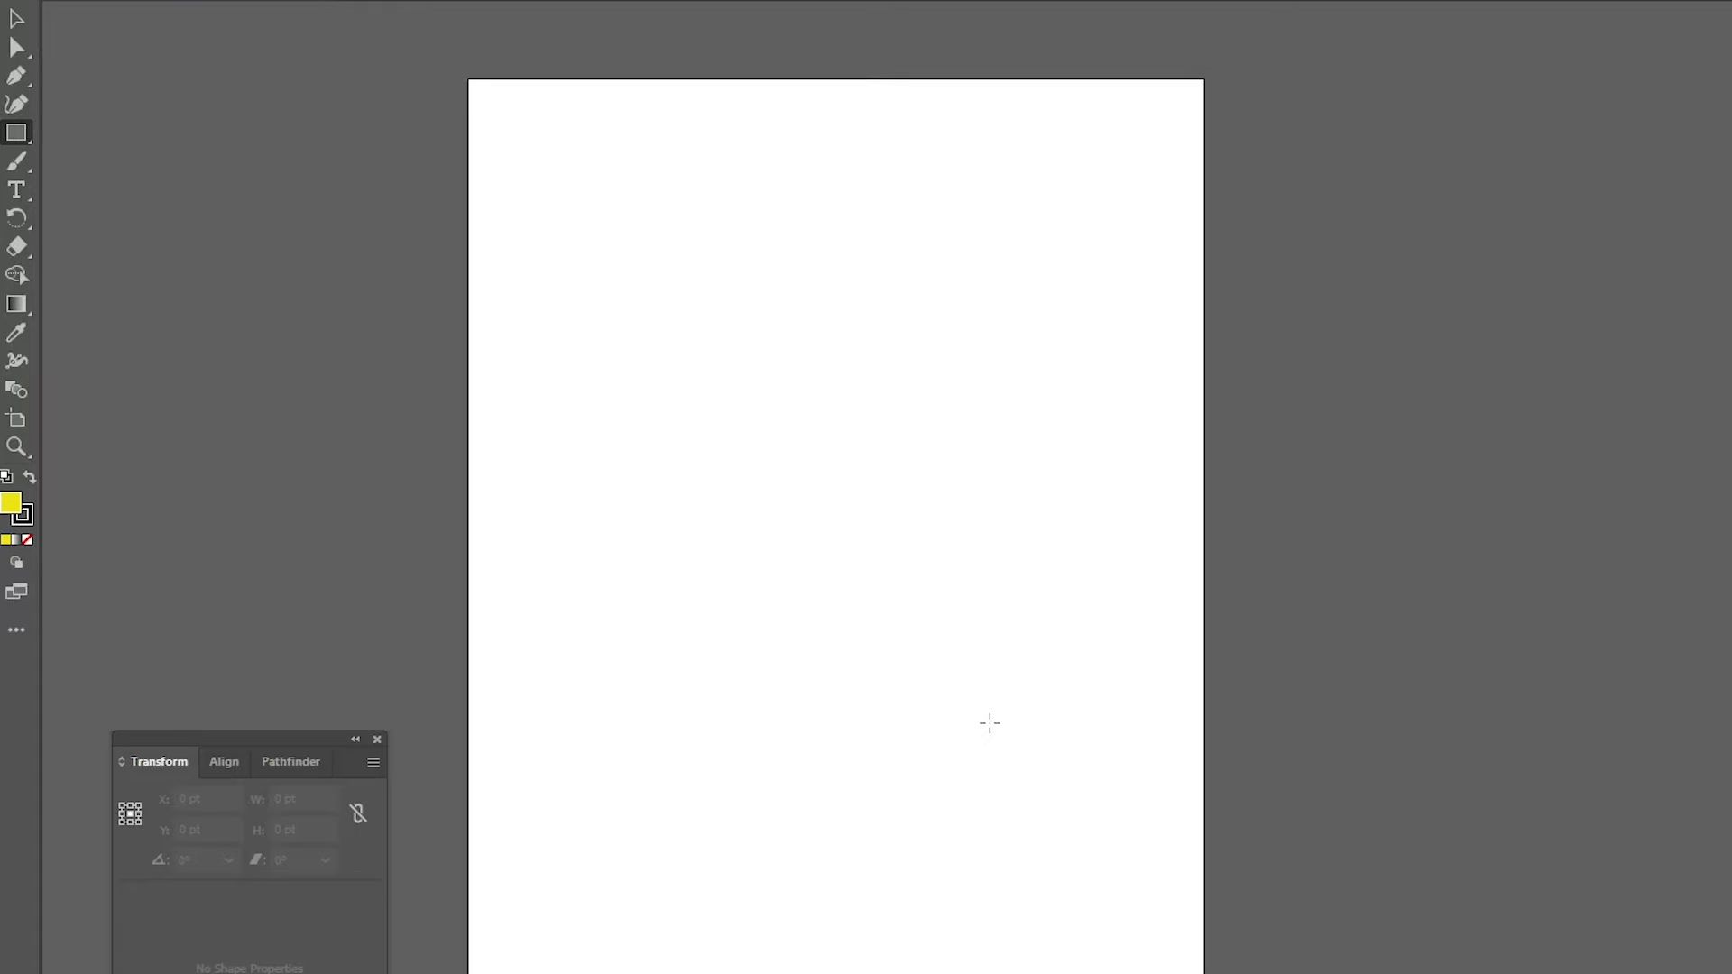
{"action": "left_click", "coordinate": [782, 421]}
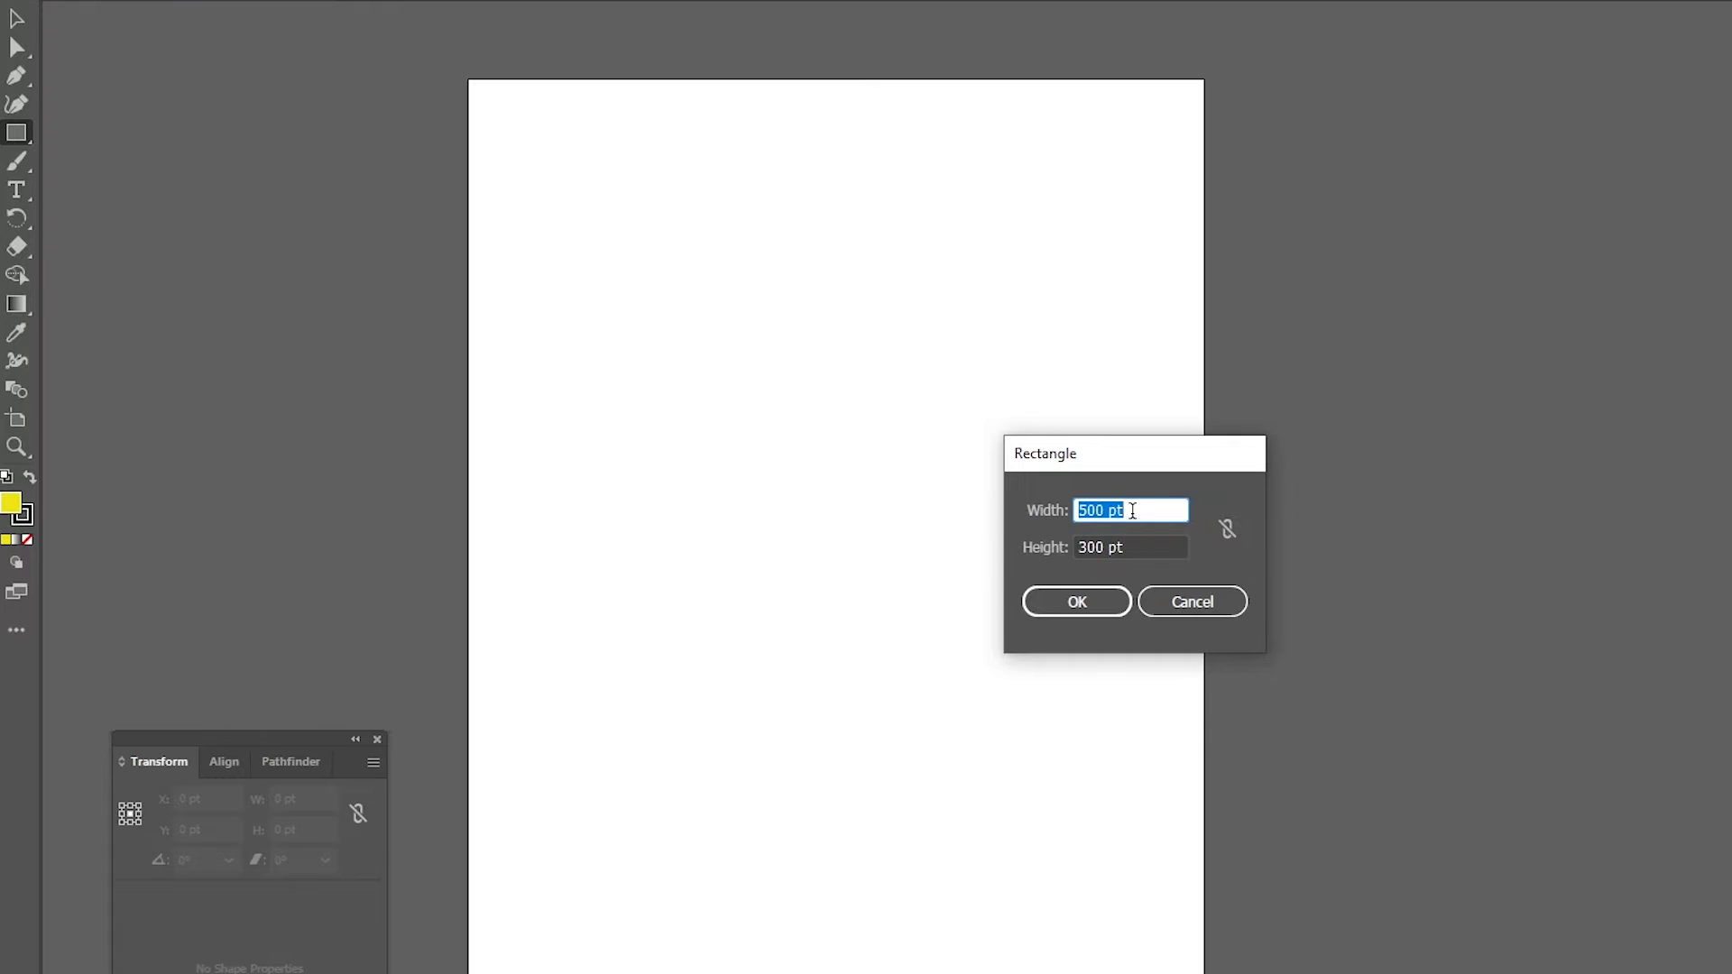
{"action": "left_click", "coordinate": [1135, 546]}
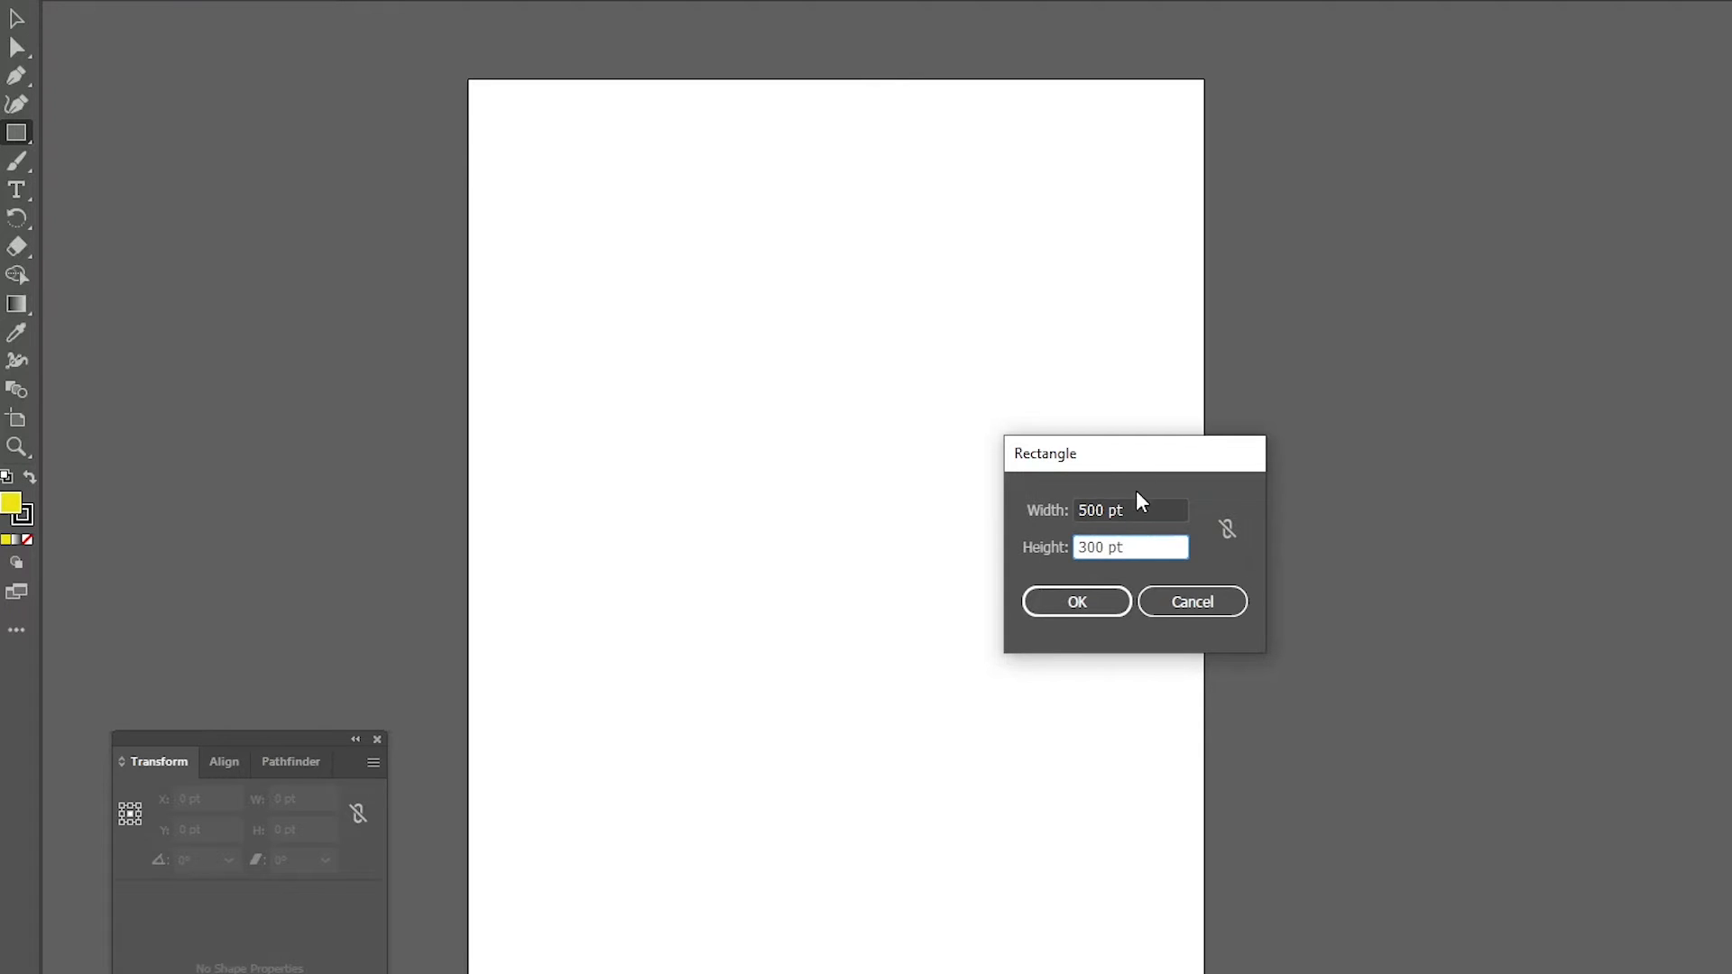
{"action": "left_click_drag", "start_coordinate": [1142, 547], "coordinate": [1068, 547]}
{"action": "type", "text": "500"}
{"action": "left_click", "coordinate": [1077, 605]}
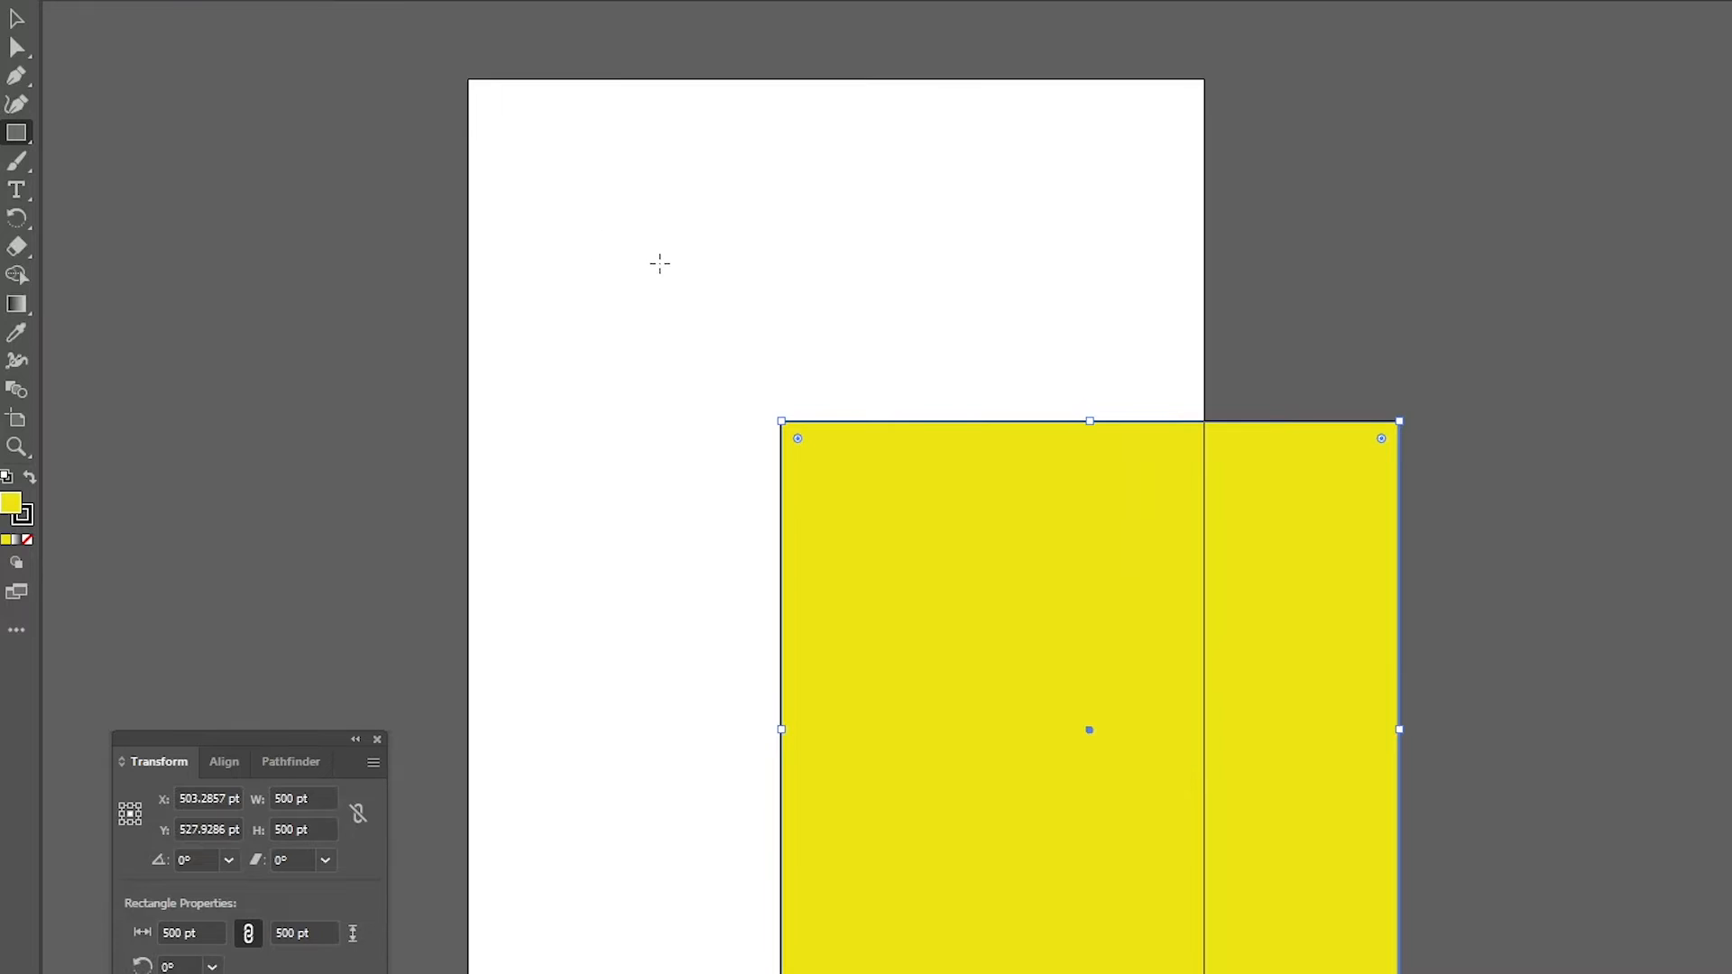
Create a second exact-size rectangle, 200 pt wide and 500 pt high, in the upper-left part of the page.
{"action": "left_click", "coordinate": [607, 226]}
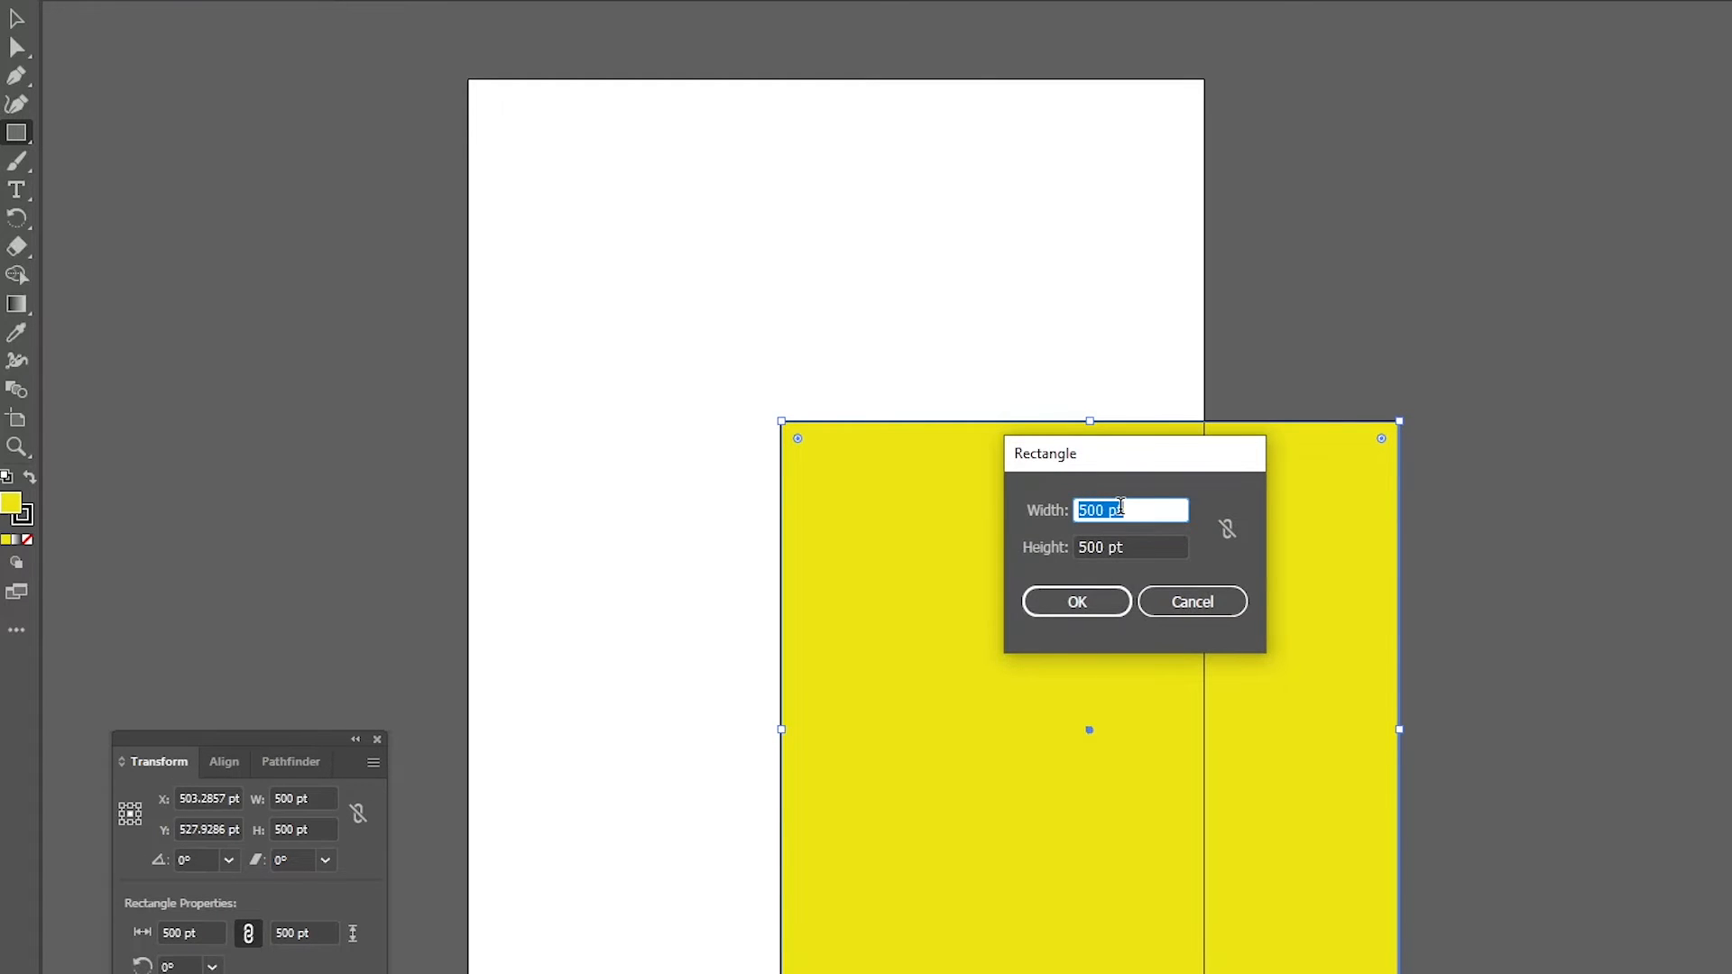
{"action": "type", "text": "200"}
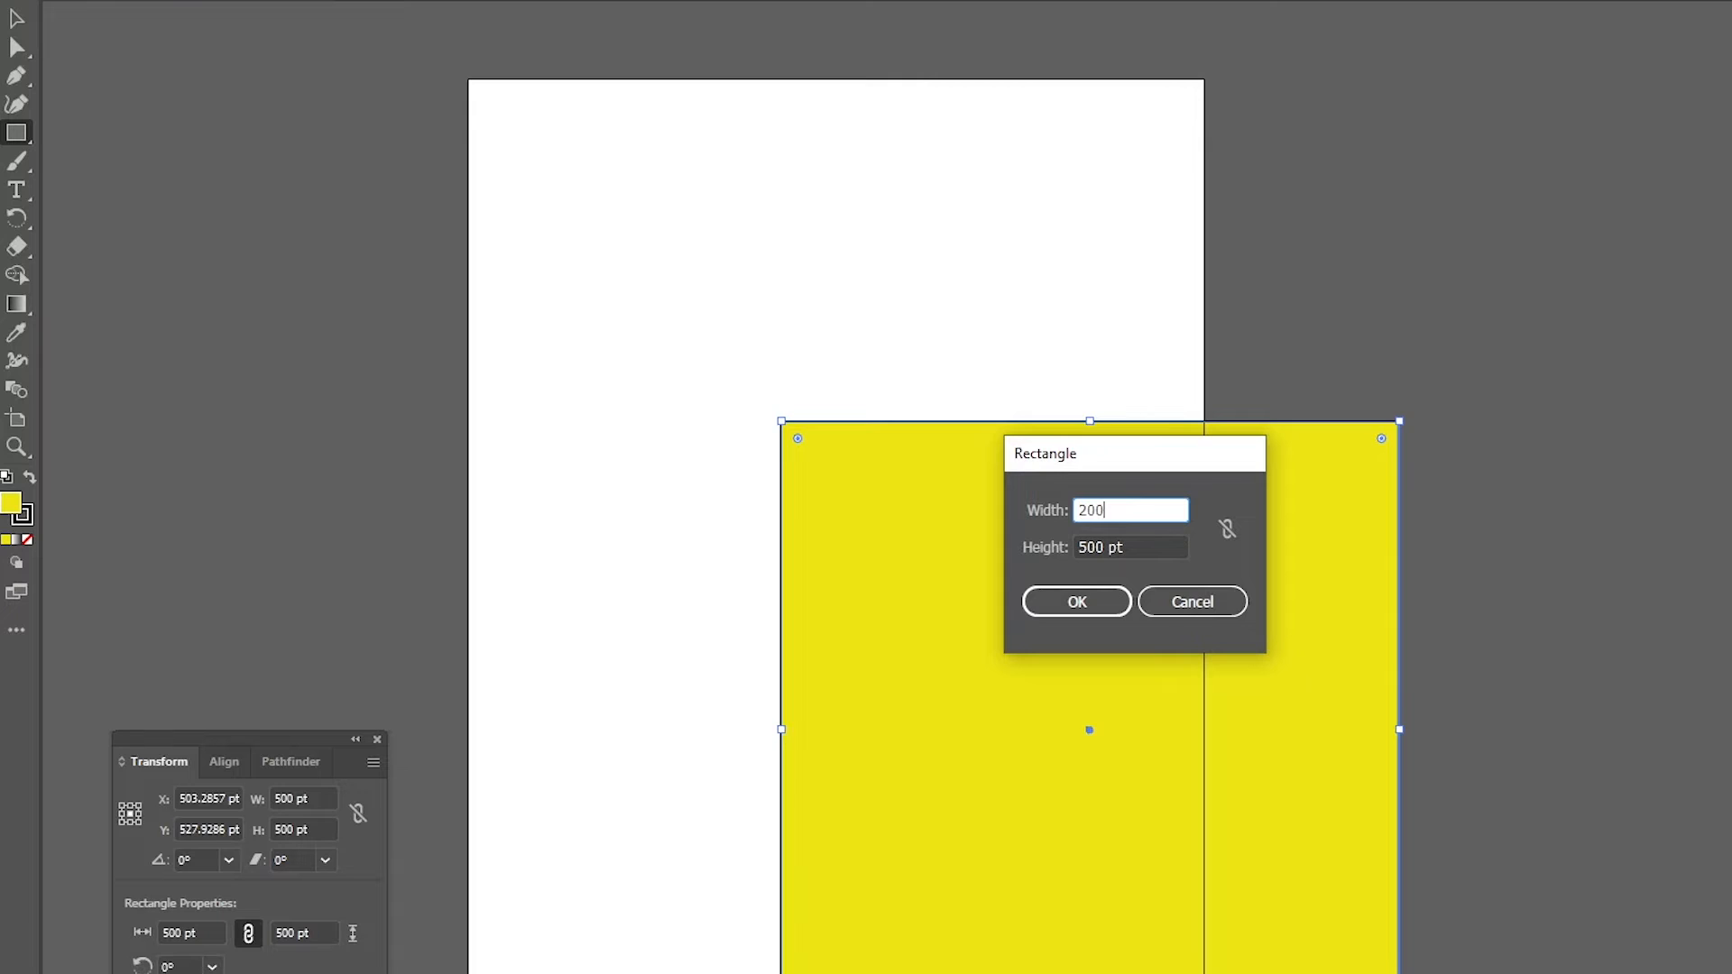
{"action": "left_click", "coordinate": [1104, 600]}
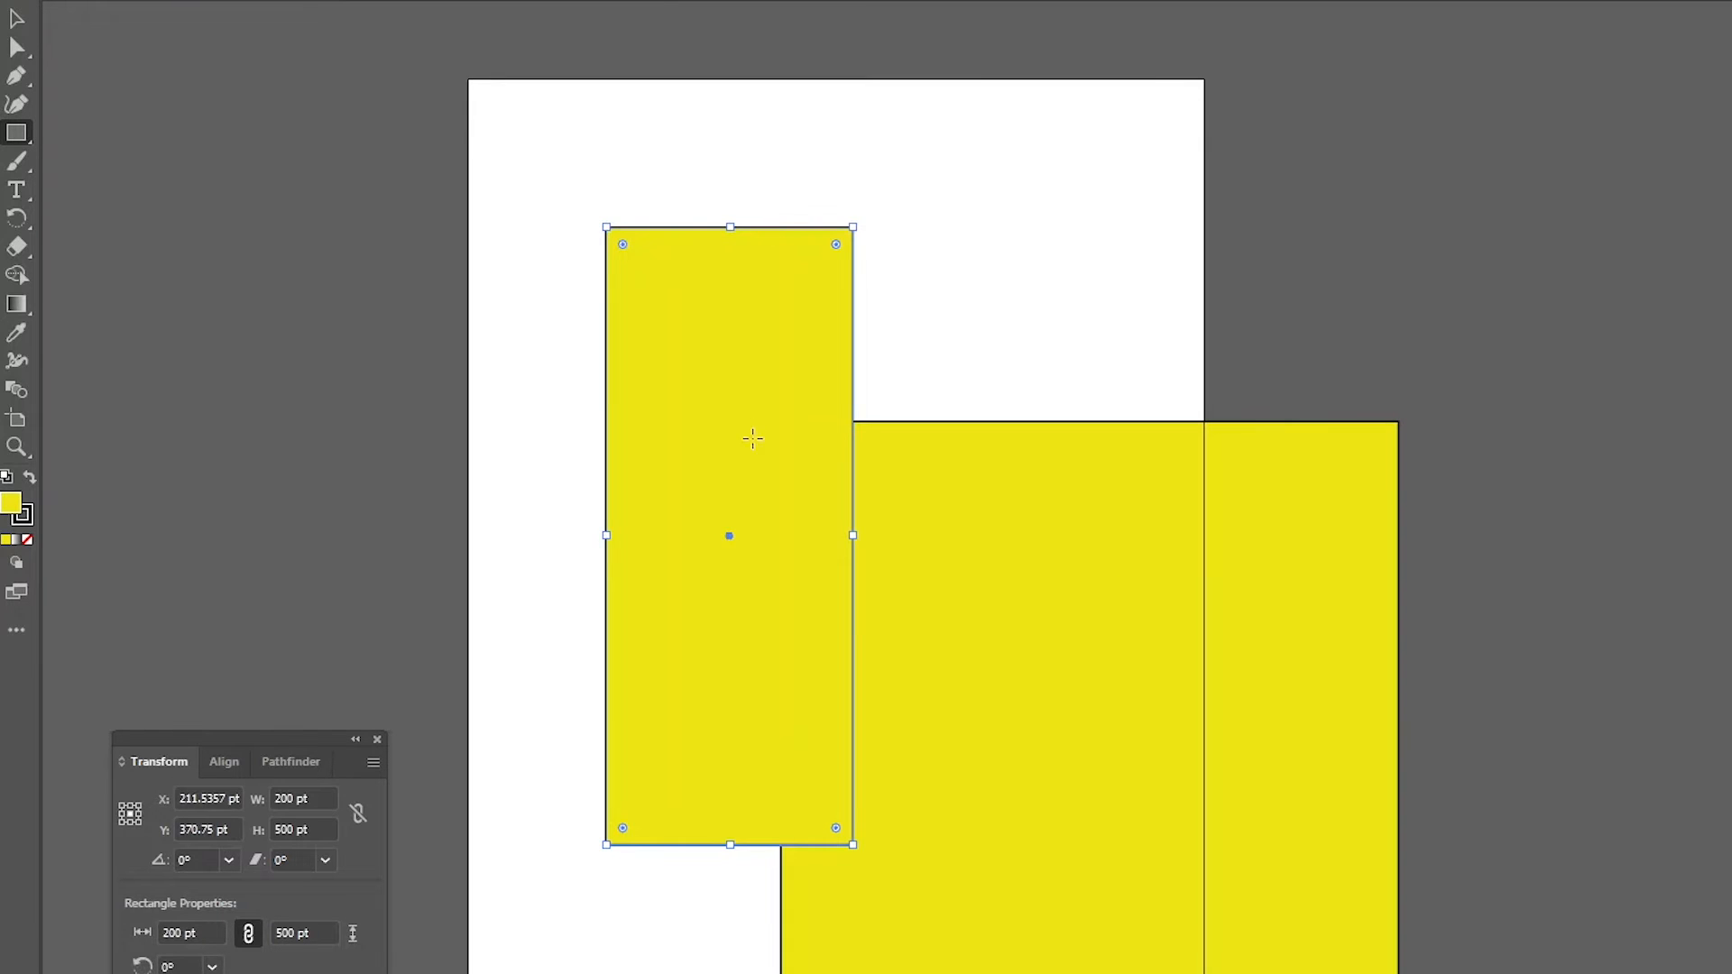
Begin a third exact-size rectangle above the large square with 500 pt width and height, and link the two dimensions.
{"action": "left_click", "coordinate": [974, 306]}
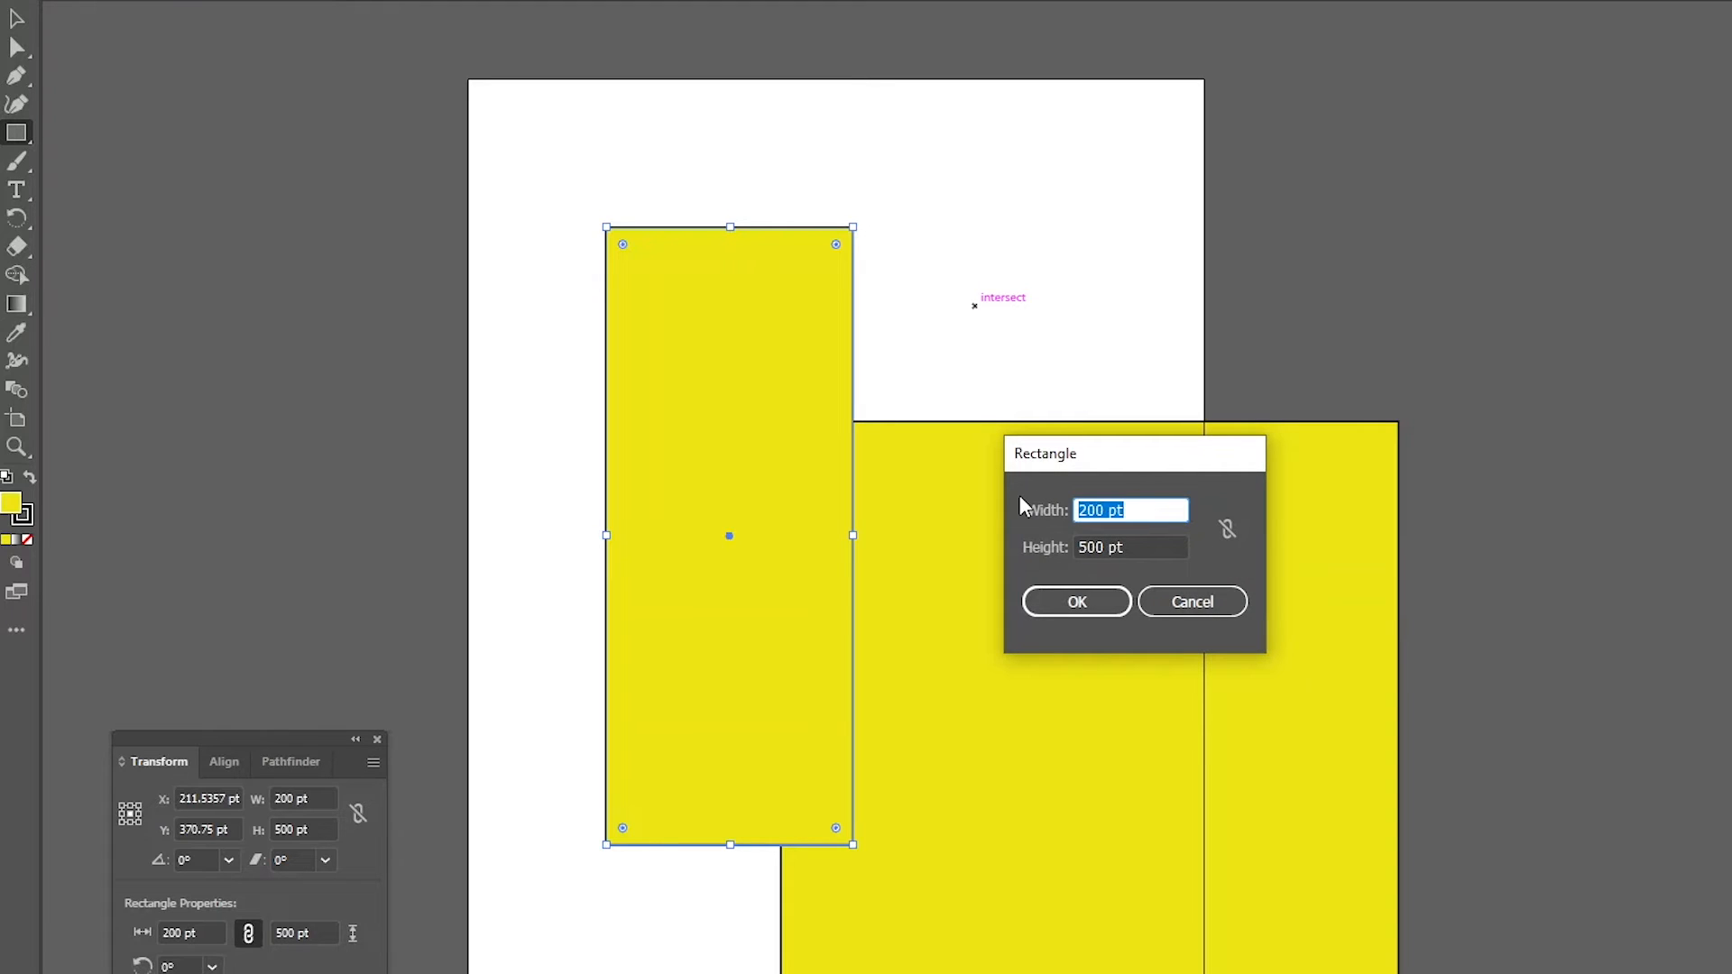
{"action": "type", "text": "500"}
{"action": "left_click", "coordinate": [1135, 538]}
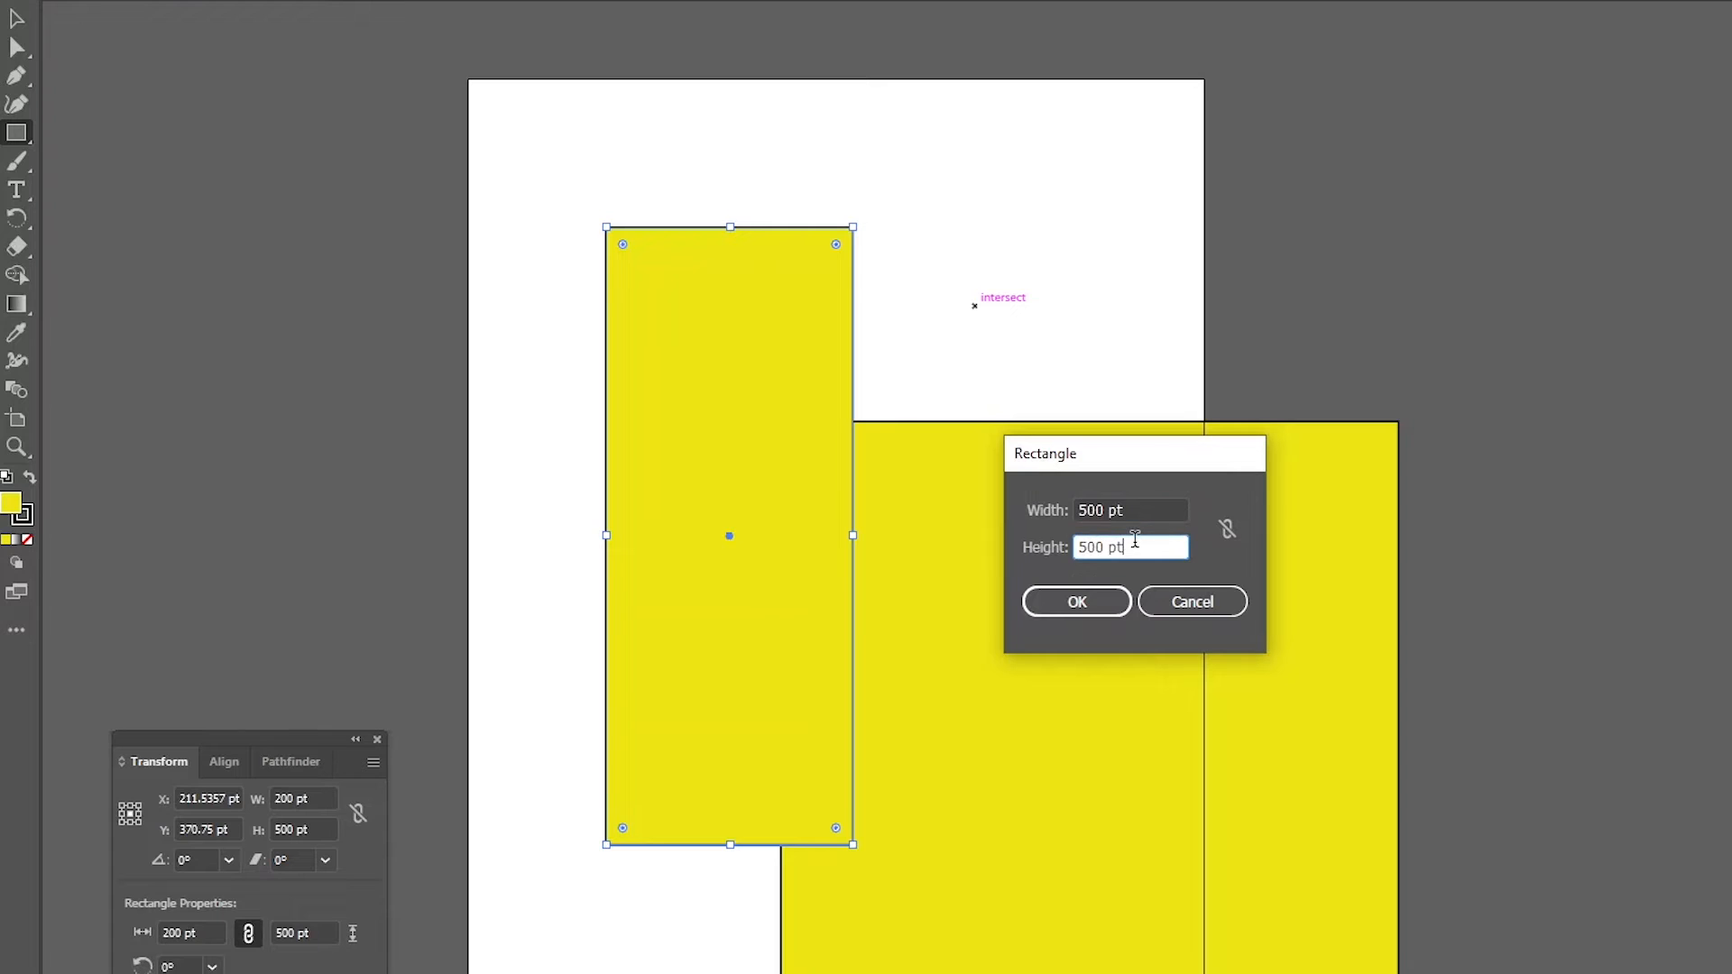
{"action": "left_click", "coordinate": [1223, 528]}
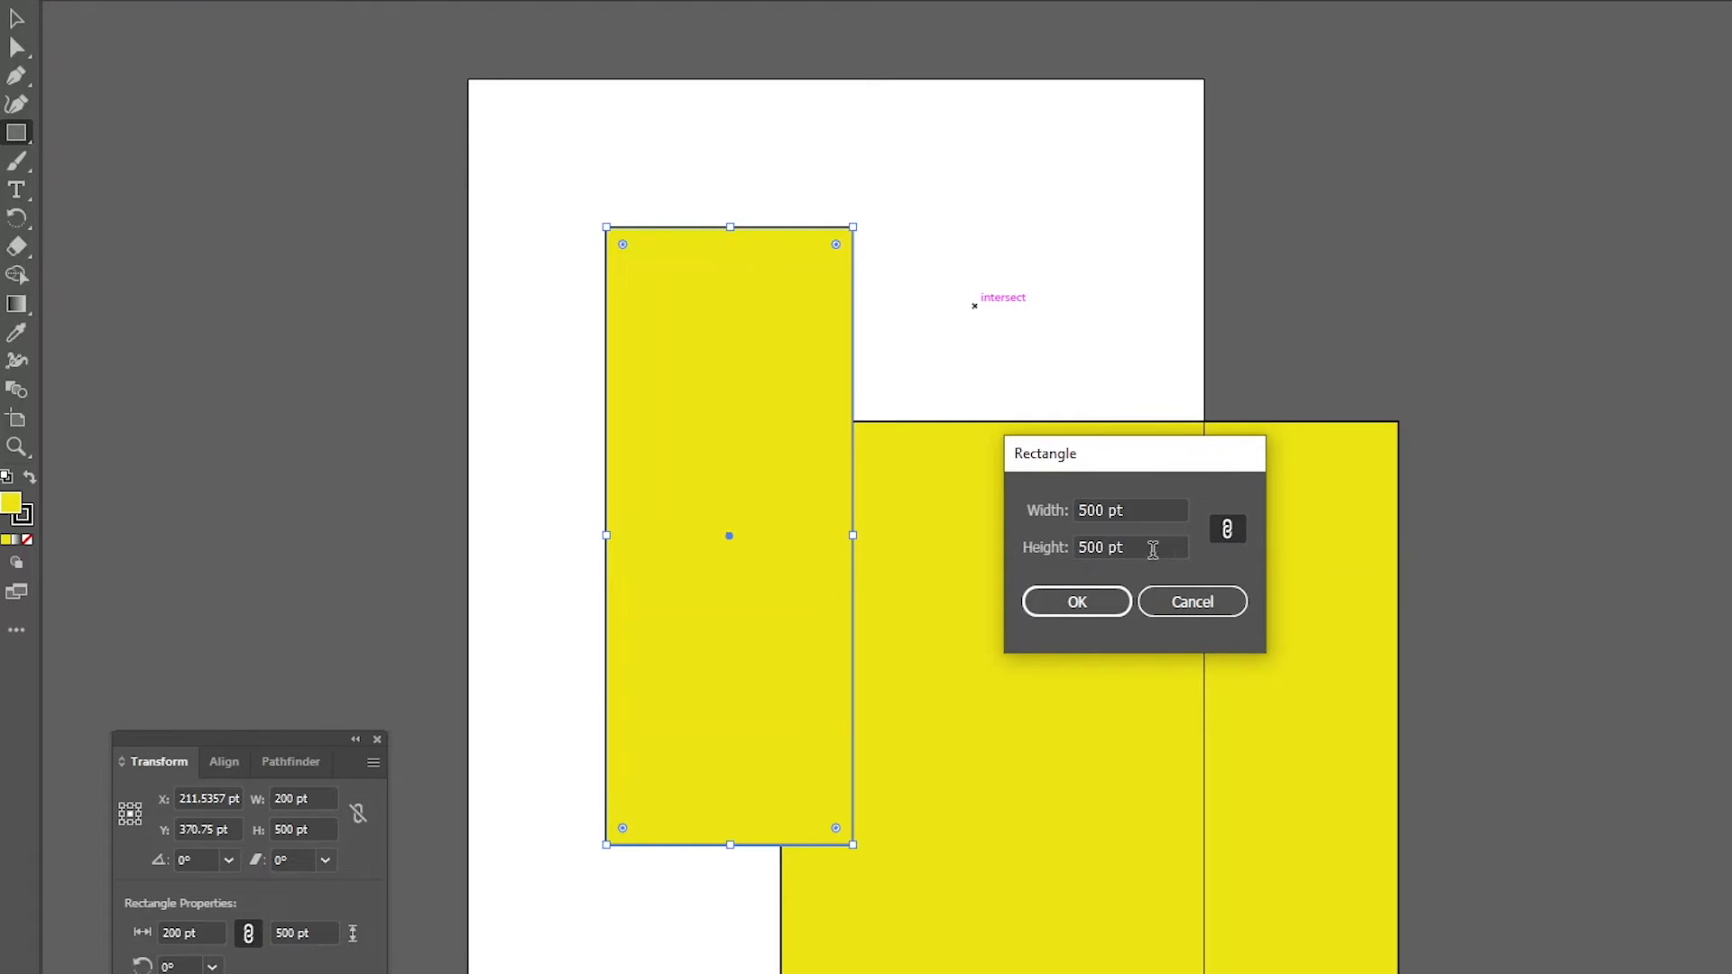
Set the linked width to 80 pt and create the rectangle.
{"action": "left_click_drag", "start_coordinate": [1143, 510], "coordinate": [1061, 514]}
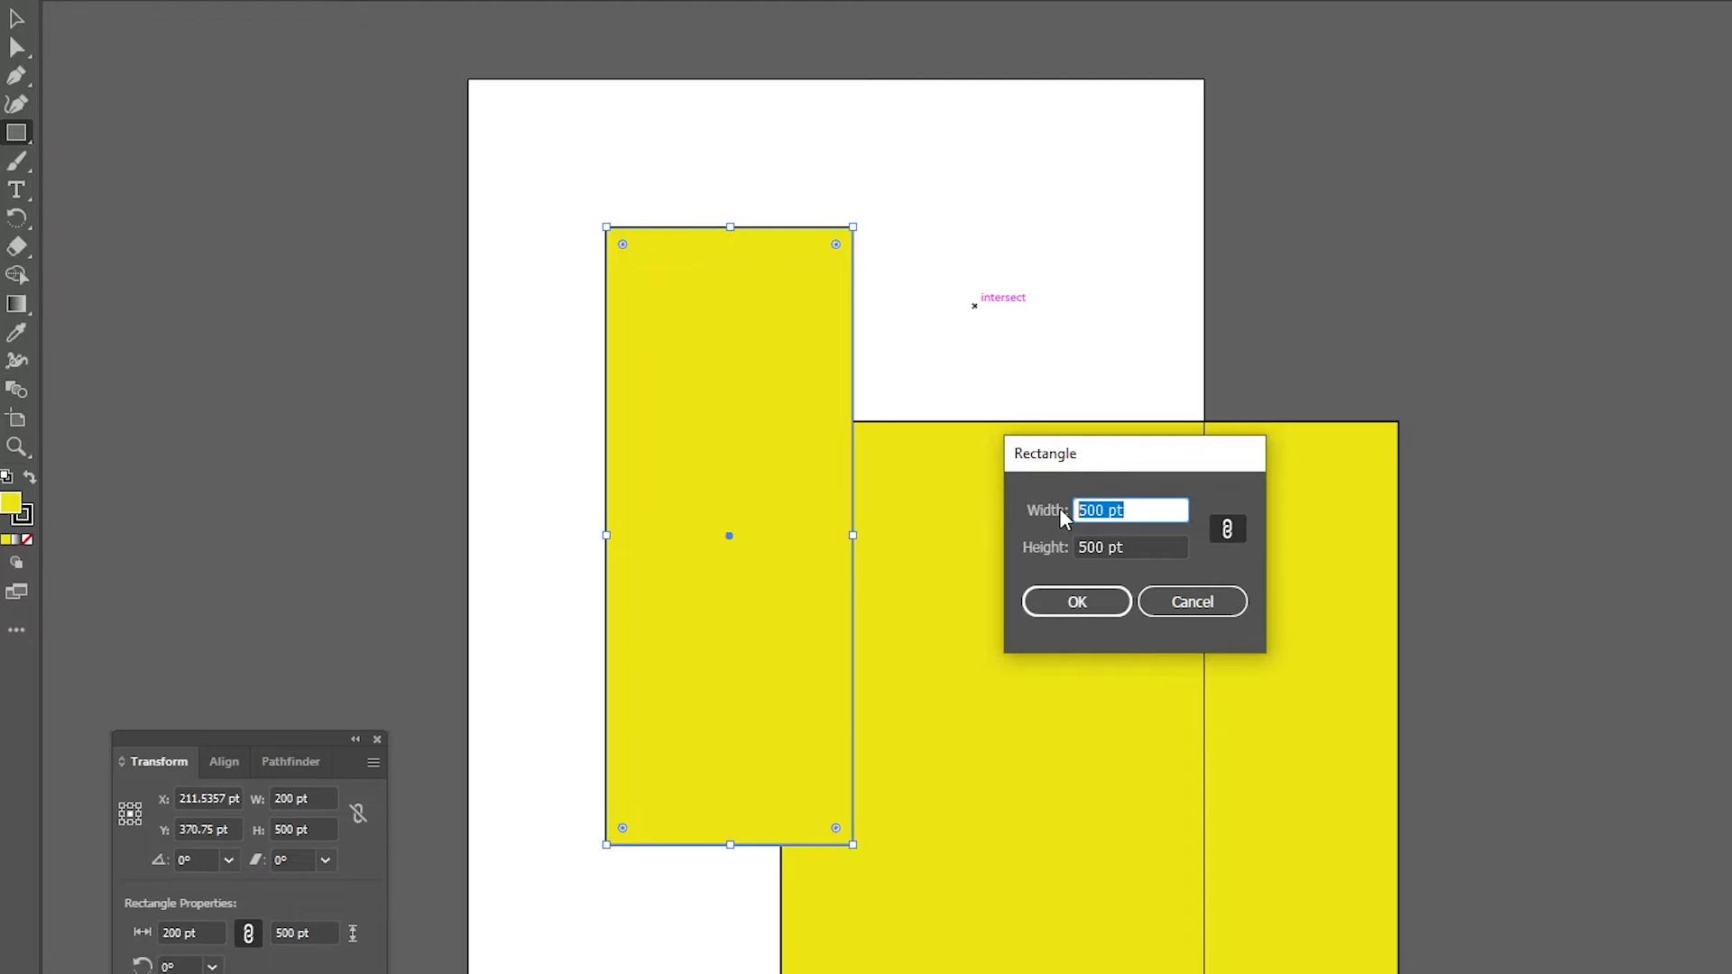
{"action": "type", "text": "800"}
{"action": "key", "text": "BackSpace"}
{"action": "key", "text": "BackSpace"}
{"action": "key", "text": "BackSpace"}
{"action": "type", "text": "80"}
{"action": "left_click", "coordinate": [1079, 603]}
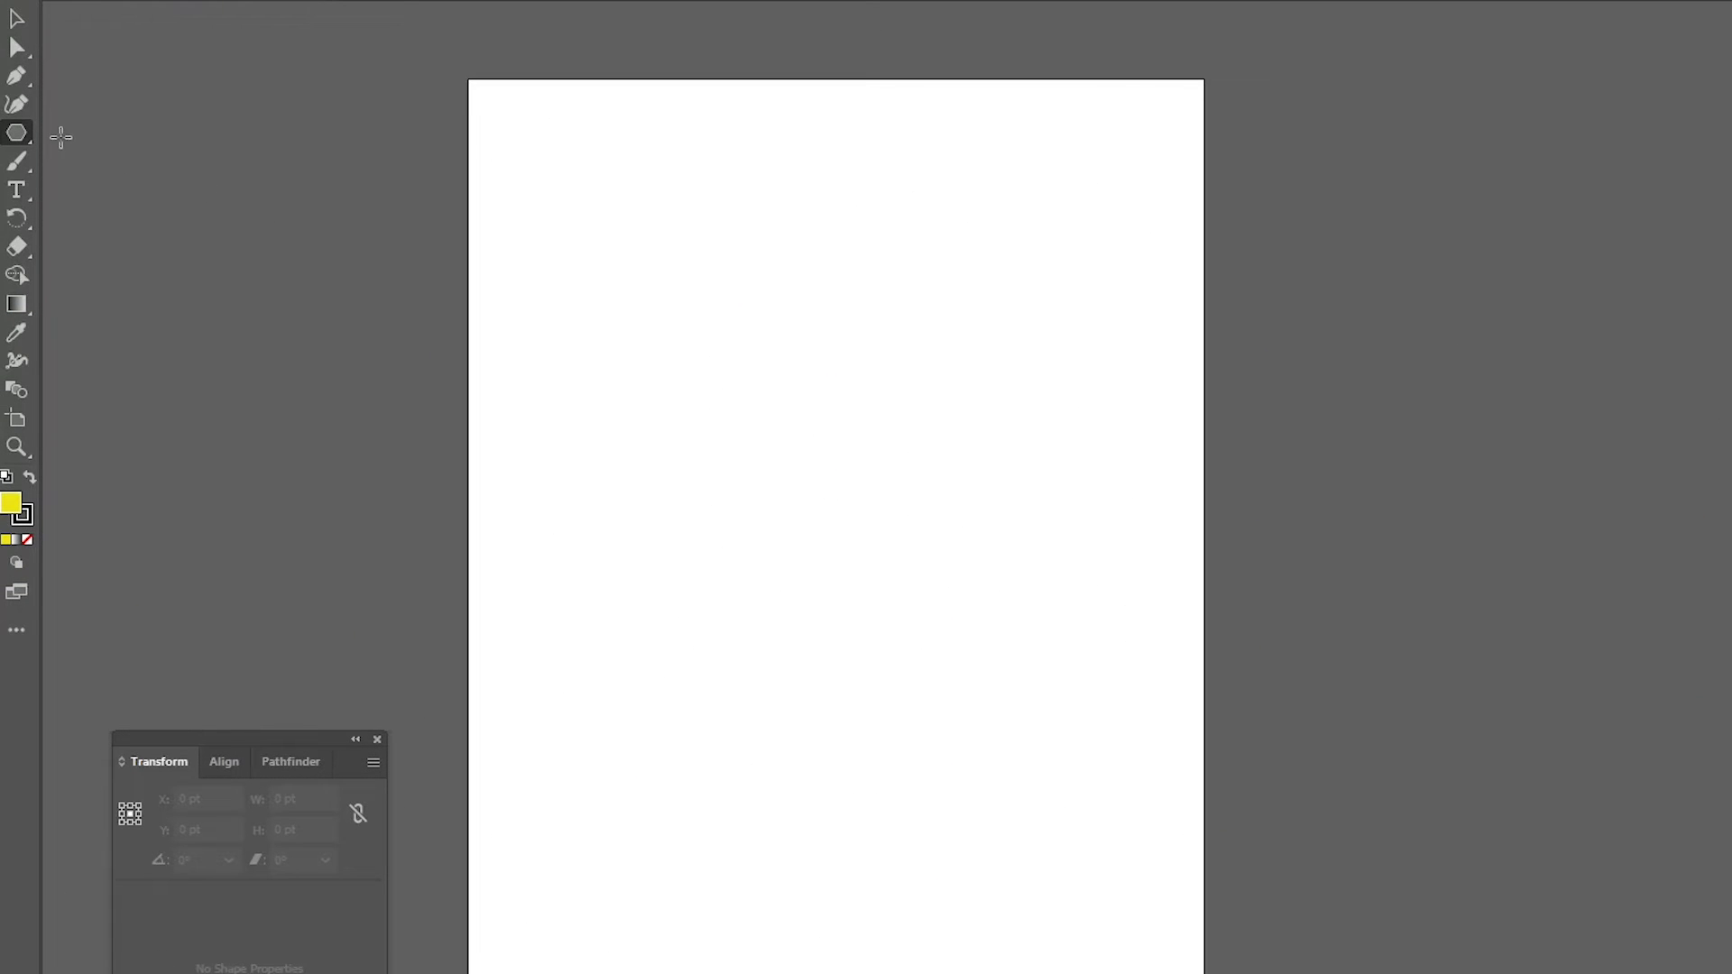
Draw a six-sided polygon about 214 pt wide and place it in the upper-left part of the page.
{"action": "left_click", "coordinate": [18, 136]}
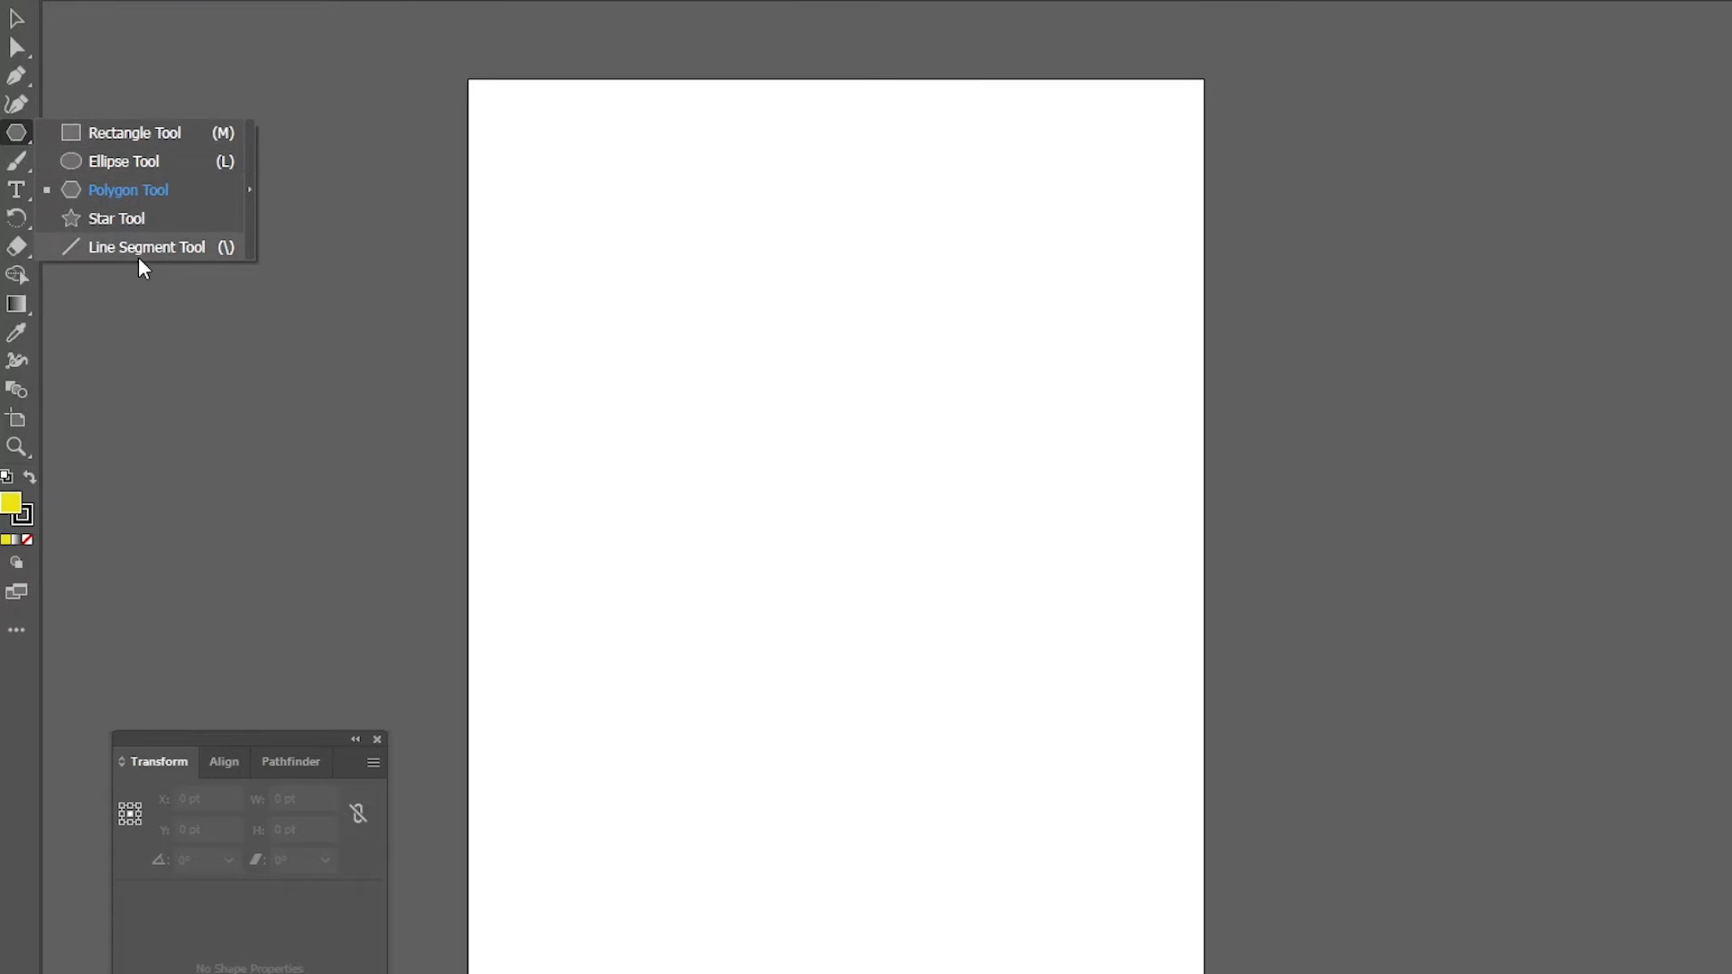
{"action": "left_click", "coordinate": [135, 190]}
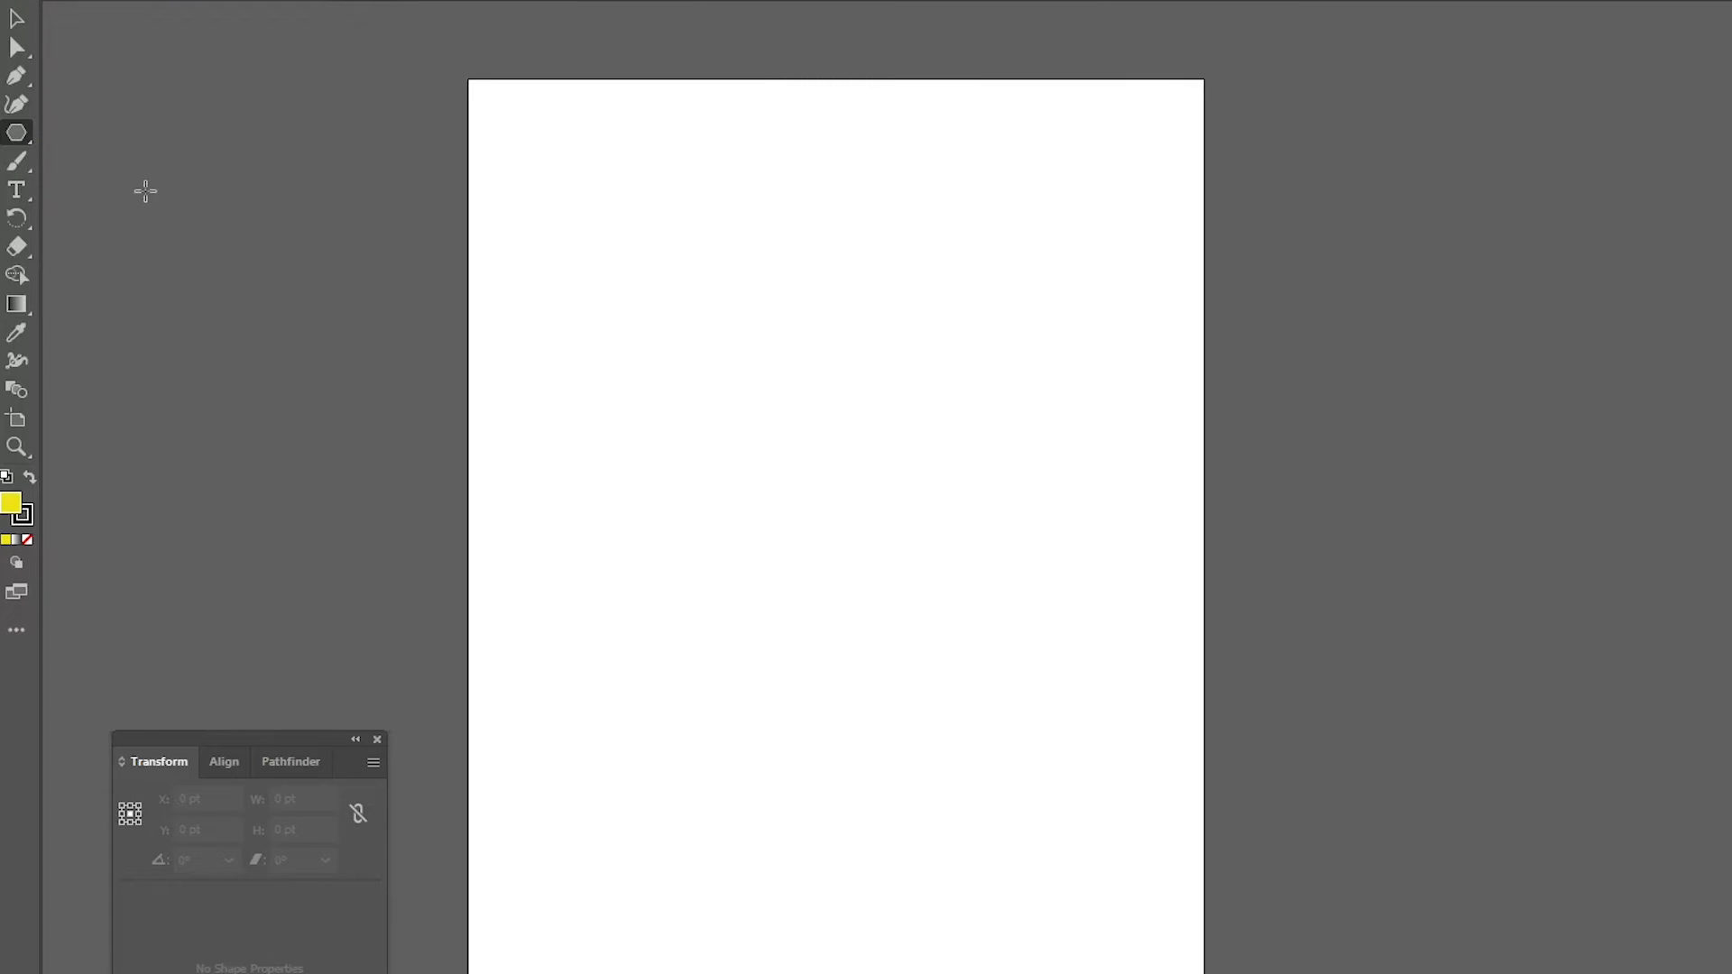
{"action": "left_click_drag", "start_coordinate": [641, 331], "coordinate": [725, 434]}
{"action": "left_click", "coordinate": [16, 18]}
{"action": "left_click_drag", "start_coordinate": [632, 397], "coordinate": [727, 514]}
{"action": "left_click", "coordinate": [855, 657]}
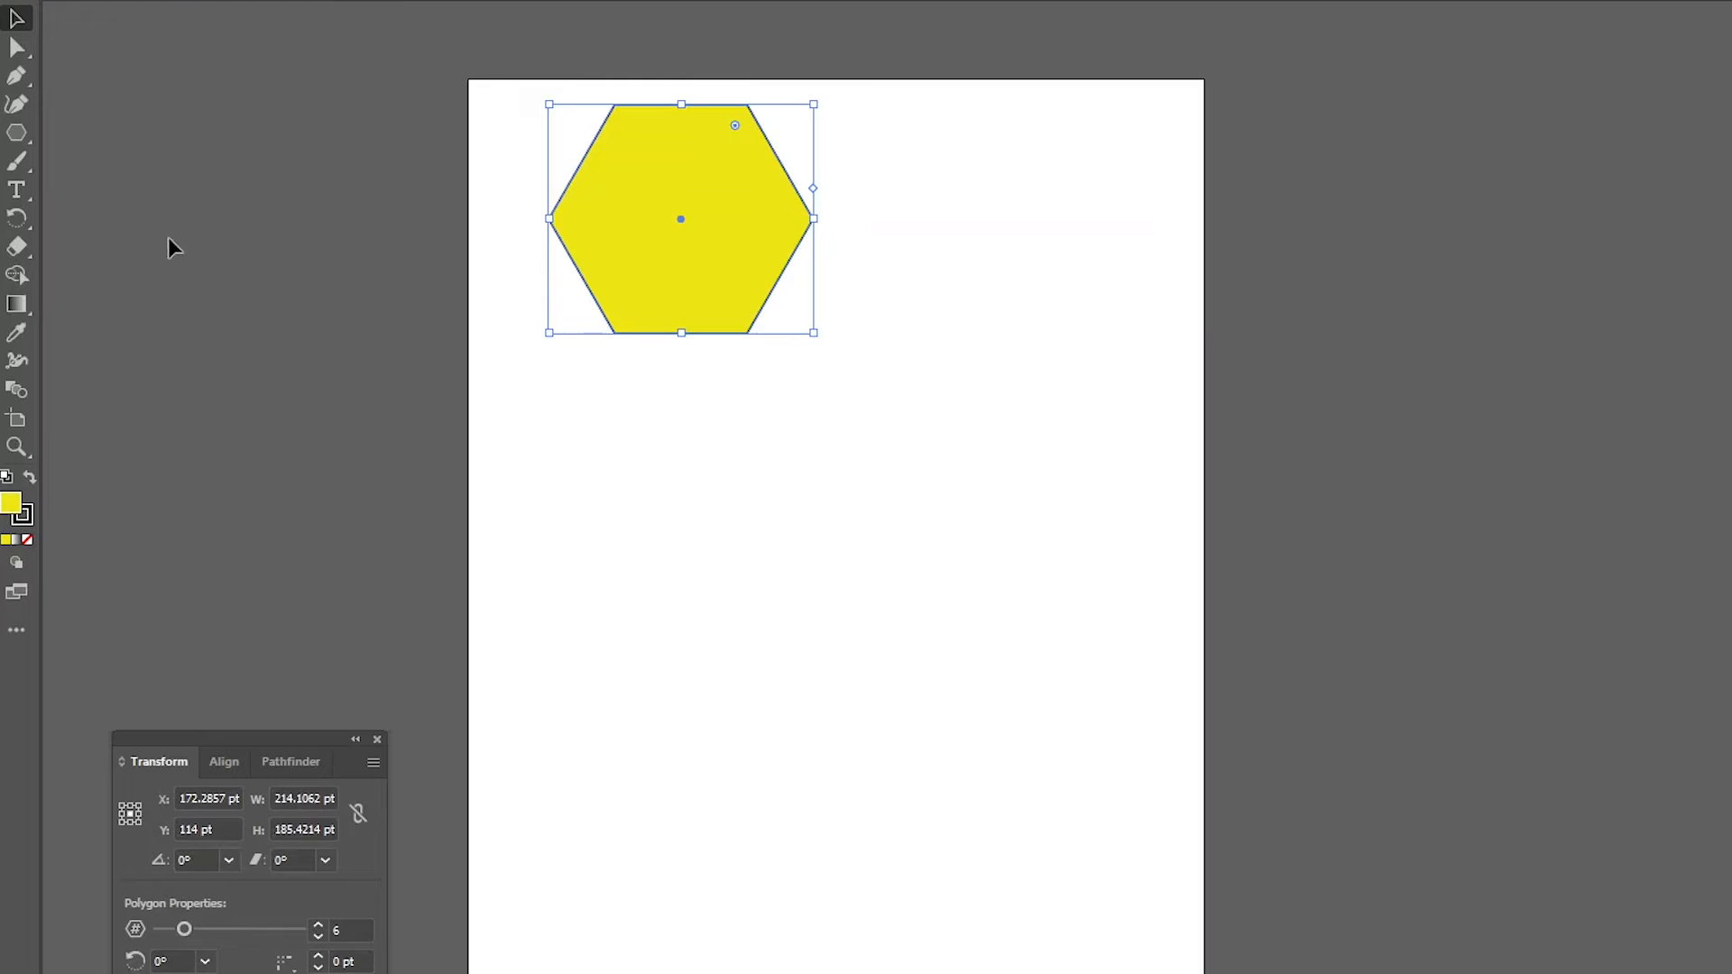
Draw an eight-sided polygon about 234 pt wide below the hexagon, varying the number of sides while drawing.
{"action": "left_click", "coordinate": [16, 132]}
{"action": "left_click_drag", "start_coordinate": [696, 530], "coordinate": [839, 590]}
{"action": "key", "text": "Up"}
{"action": "key", "text": "Up"}
{"action": "key", "text": "Up"}
{"action": "key", "text": "Up"}
{"action": "key", "text": "Up"}
{"action": "key", "text": "Up"}
{"action": "key", "text": "Up"}
{"action": "key", "text": "Up"}
{"action": "key", "text": "Up"}
{"action": "key", "text": "Up"}
{"action": "key", "text": "Up"}
{"action": "key", "text": "Up"}
{"action": "key", "text": "Up"}
{"action": "key", "text": "Up"}
{"action": "key", "text": "Up"}
{"action": "key", "text": "Up"}
{"action": "key", "text": "Up"}
{"action": "key", "text": "Up"}
{"action": "key", "text": "Up"}
{"action": "key", "text": "Up"}
{"action": "key", "text": "Up"}
{"action": "key", "text": "Up"}
{"action": "key", "text": "Up"}
{"action": "key", "text": "Up"}
{"action": "key", "text": "Down"}
{"action": "key", "text": "Down"}
{"action": "key", "text": "Down"}
{"action": "key", "text": "Down"}
{"action": "key", "text": "Down"}
{"action": "key", "text": "Down"}
{"action": "key", "text": "Down"}
{"action": "key", "text": "Down"}
{"action": "key", "text": "Down"}
{"action": "key", "text": "Down"}
{"action": "key", "text": "Down"}
{"action": "key", "text": "Down"}
{"action": "key", "text": "Down"}
{"action": "key", "text": "Down"}
{"action": "key", "text": "Down"}
{"action": "key", "text": "Down"}
{"action": "key", "text": "Down"}
{"action": "key", "text": "Down"}
{"action": "key", "text": "Down"}
{"action": "key", "text": "Down"}
{"action": "key", "text": "Up"}
{"action": "key", "text": "Up"}
{"action": "key", "text": "Up"}
{"action": "key", "text": "Up"}
{"action": "key", "text": "Up"}
{"action": "key", "text": "Up"}
{"action": "key", "text": "Down"}
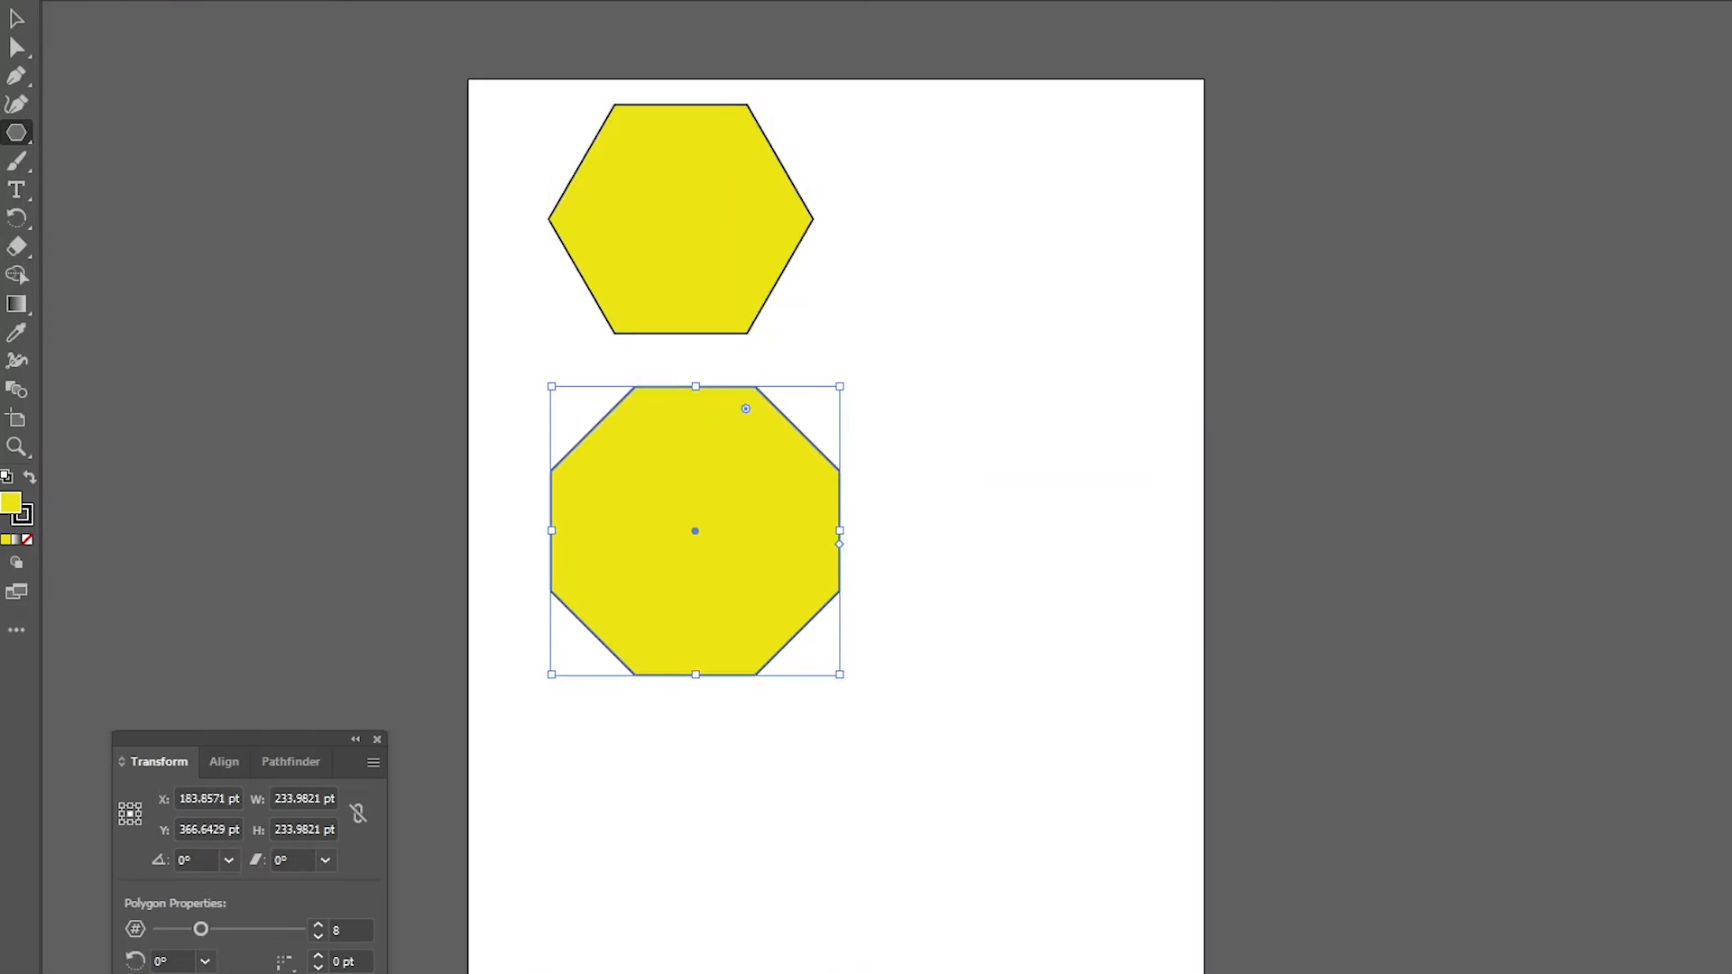
Change the octagon's fill to red.
{"action": "double_click", "coordinate": [11, 503]}
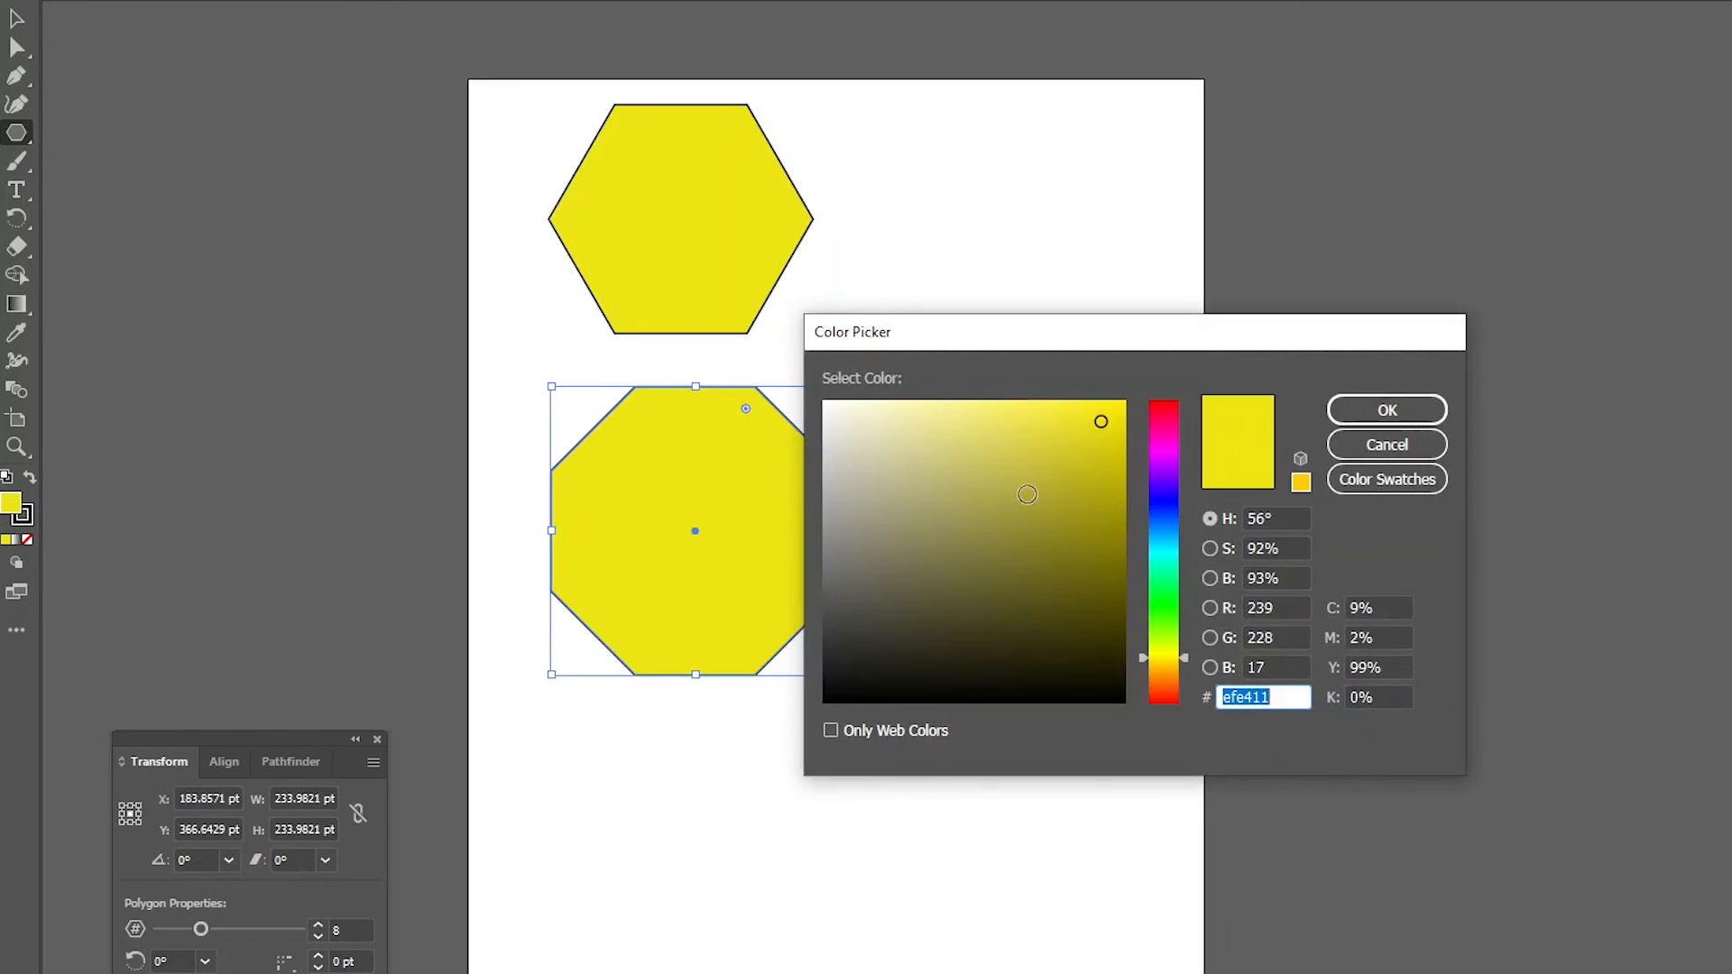
{"action": "left_click", "coordinate": [1376, 411]}
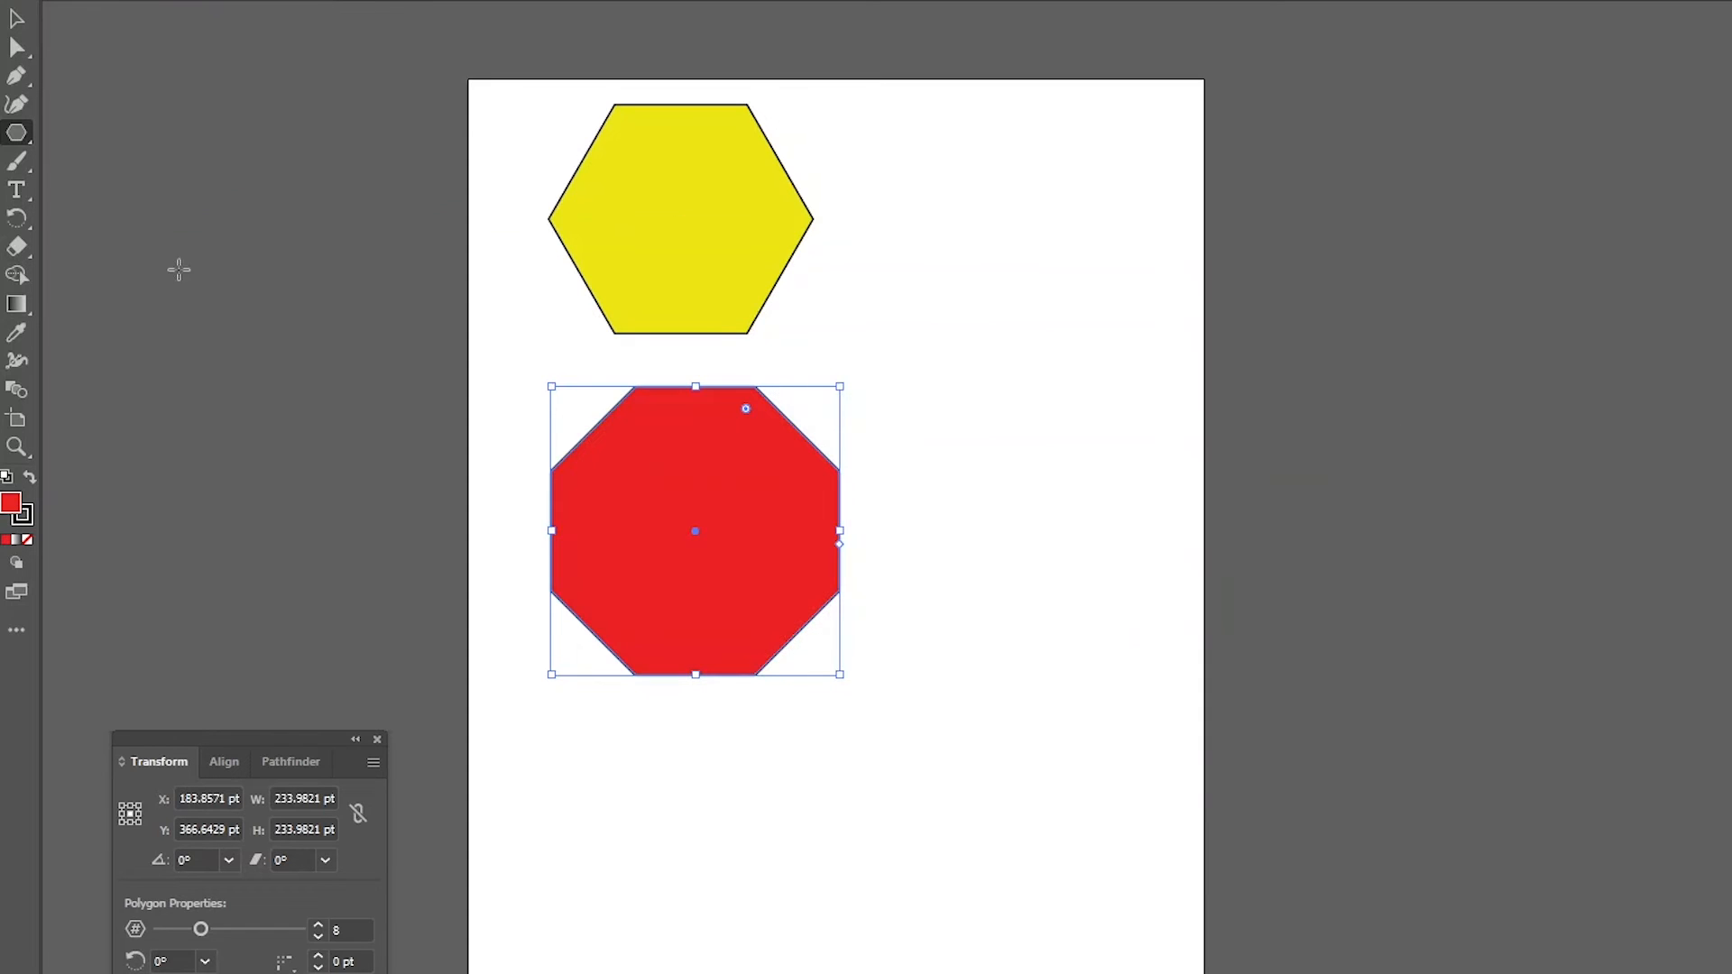
{"action": "left_click", "coordinate": [17, 18]}
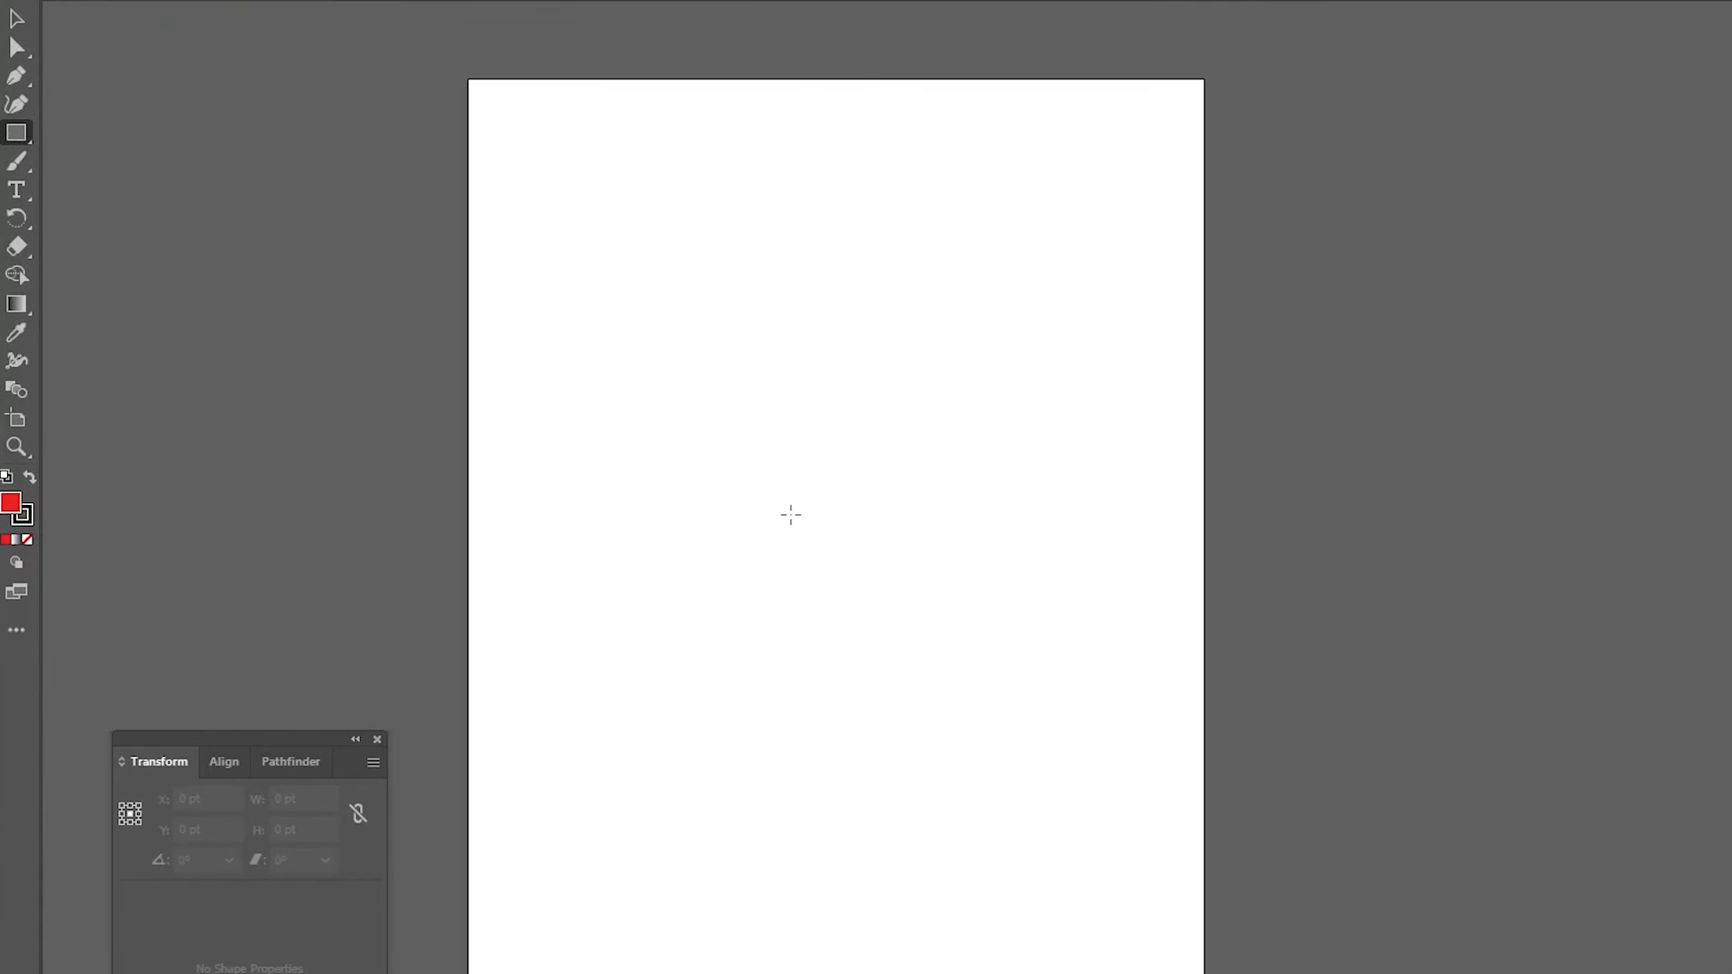
Draw a red star about 237 pt wide in the upper half of the page, then enlarge it and vary its number of points while drawing.
{"action": "left_click", "coordinate": [18, 133]}
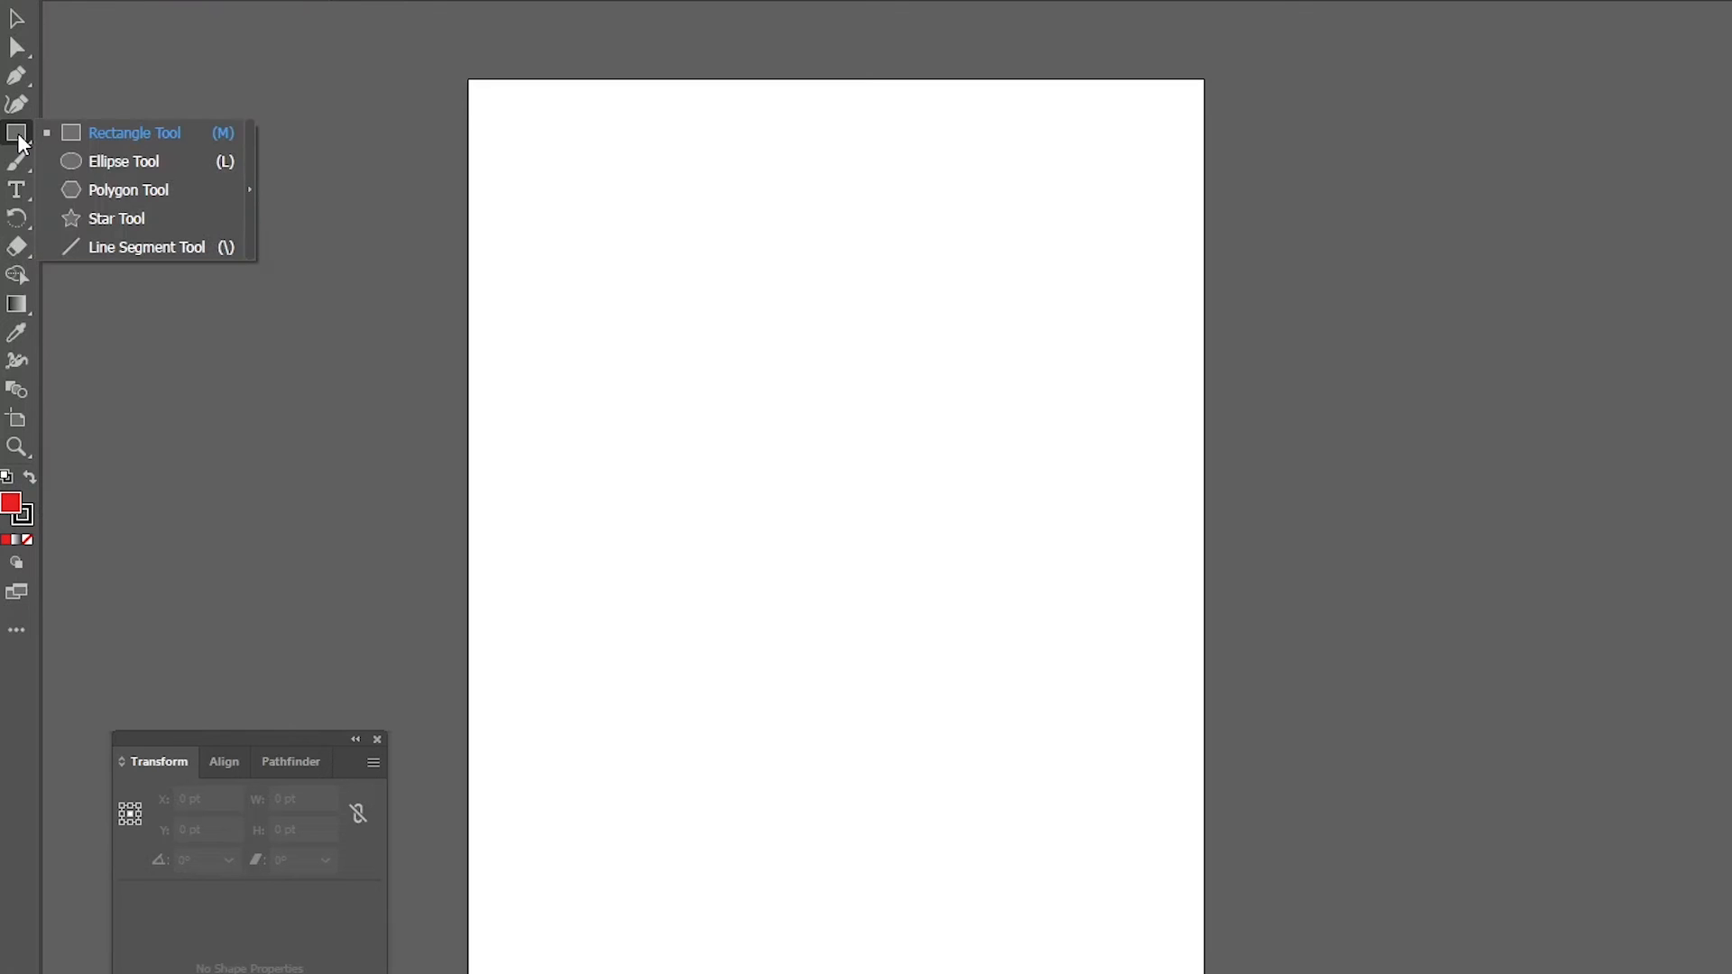
{"action": "left_click", "coordinate": [105, 224]}
{"action": "left_click_drag", "start_coordinate": [715, 401], "coordinate": [830, 512]}
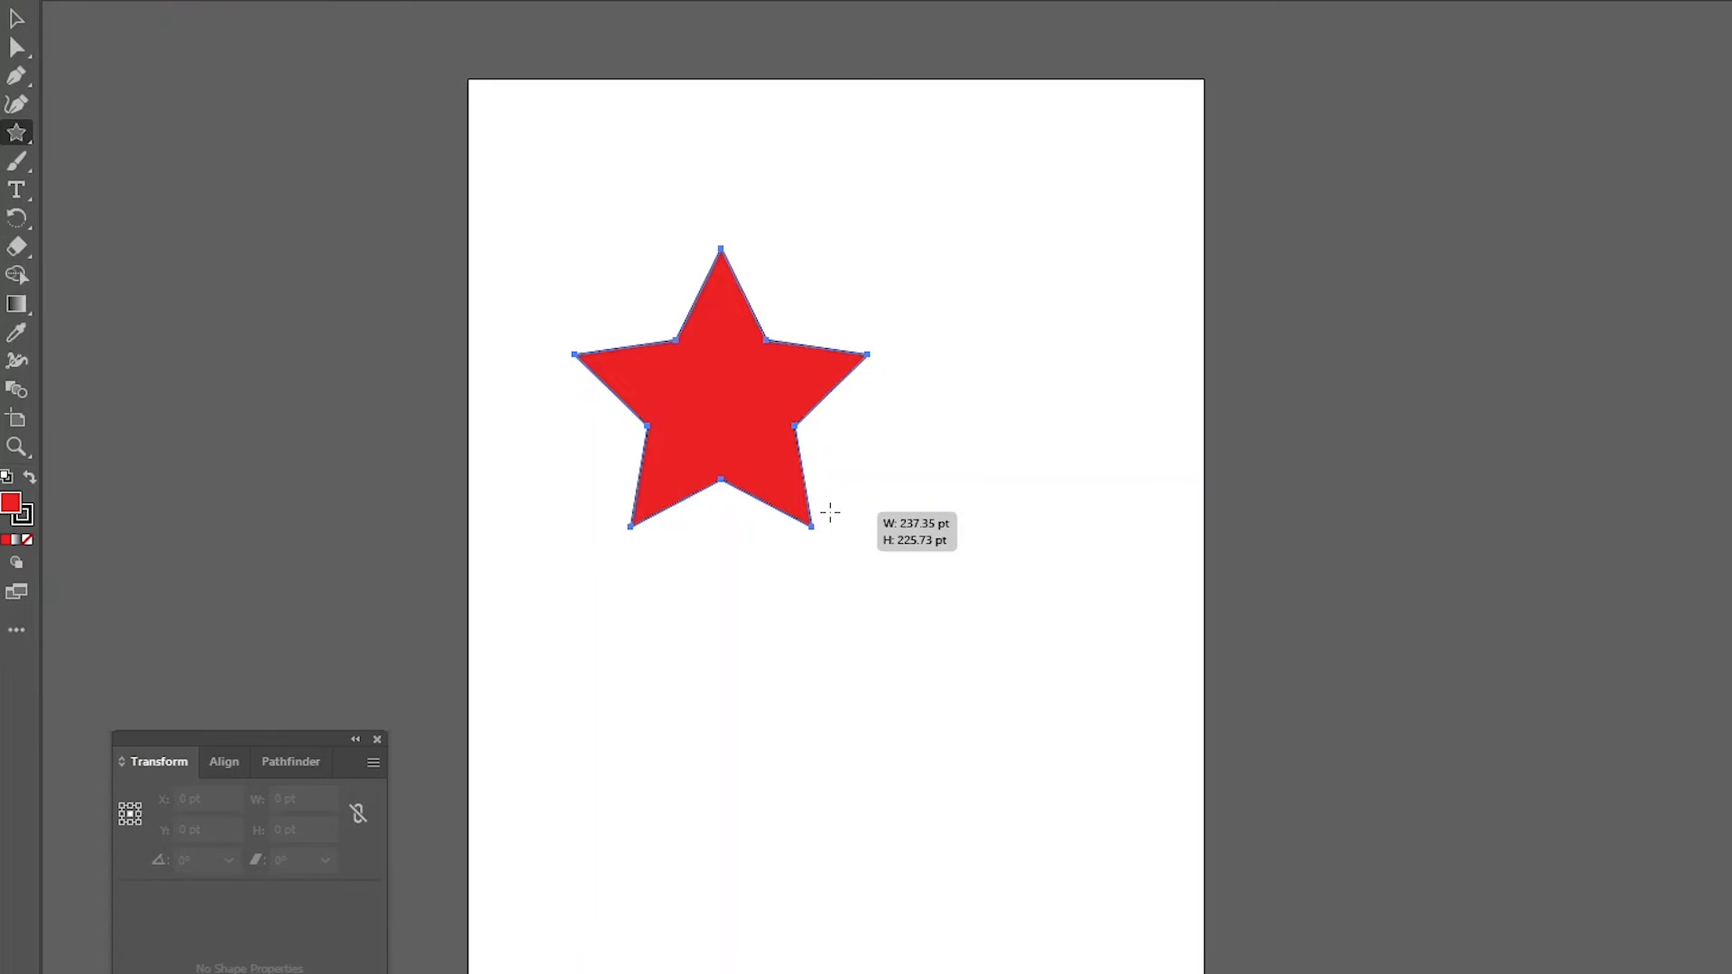
{"action": "key", "text": "Up"}
{"action": "left_click_drag", "start_coordinate": [831, 512], "coordinate": [993, 582]}
{"action": "key", "text": "Up"}
{"action": "key", "text": "Up"}
{"action": "key", "text": "Up"}
{"action": "key", "text": "Up"}
{"action": "key", "text": "Up"}
{"action": "key", "text": "Up"}
{"action": "key", "text": "Up"}
{"action": "key", "text": "Up"}
{"action": "key", "text": "Up"}
{"action": "key", "text": "Down"}
{"action": "key", "text": "Down"}
{"action": "key", "text": "Down"}
{"action": "key", "text": "Down"}
{"action": "key", "text": "Down"}
{"action": "key", "text": "Down"}
{"action": "key", "text": "Down"}
{"action": "key", "text": "Down"}
{"action": "key", "text": "Down"}
{"action": "key", "text": "Down"}
{"action": "key", "text": "Down"}
{"action": "key", "text": "Down"}
{"action": "key", "text": "Up"}
{"action": "key", "text": "Up"}
{"action": "key", "text": "Up"}
{"action": "key", "text": "Up"}
{"action": "key", "text": "Up"}
{"action": "key", "text": "Up"}
{"action": "key", "text": "Up"}
{"action": "key", "text": "Up"}
{"action": "key", "text": "Up"}
{"action": "key", "text": "Up"}
{"action": "key", "text": "Up"}
{"action": "key", "text": "Up"}
{"action": "key", "text": "Up"}
{"action": "key", "text": "Up"}
{"action": "key", "text": "Up"}
{"action": "key", "text": "Up"}
{"action": "key", "text": "Up"}
{"action": "key", "text": "Up"}
{"action": "key", "text": "Up"}
{"action": "key", "text": "Up"}
{"action": "key", "text": "Up"}
{"action": "key", "text": "Up"}
{"action": "key", "text": "Up"}
{"action": "key", "text": "Up"}
{"action": "key", "text": "Up"}
{"action": "key", "text": "Up"}
{"action": "key", "text": "Up"}
{"action": "key", "text": "Up"}
{"action": "key", "text": "Up"}
{"action": "key", "text": "Up"}
{"action": "key", "text": "Up"}
{"action": "key", "text": "Up"}
{"action": "key", "text": "Up"}
{"action": "key", "text": "Up"}
{"action": "key", "text": "Up"}
{"action": "key", "text": "Up"}
{"action": "key", "text": "Up"}
{"action": "key", "text": "Up"}
{"action": "key", "text": "Up"}
{"action": "key", "text": "Up"}
{"action": "key", "text": "Up"}
{"action": "key", "text": "Up"}
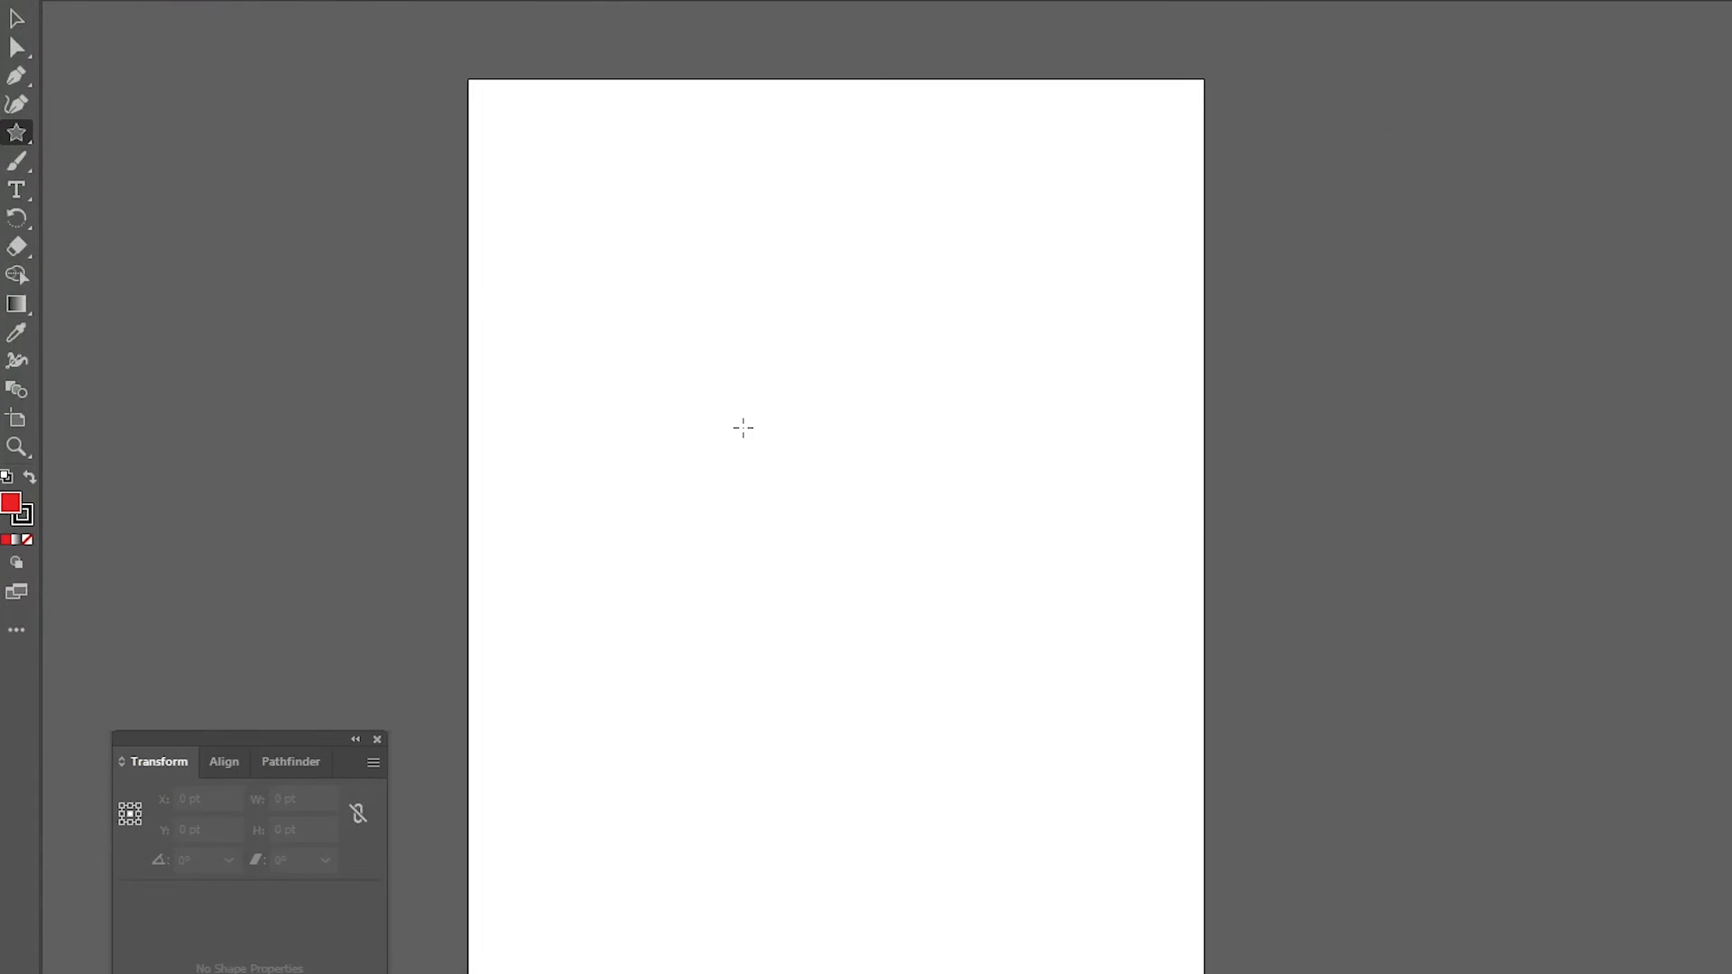
Draw an upright five-pointed star about 224 pt wide in the upper half of the page.
{"action": "left_click_drag", "start_coordinate": [743, 425], "coordinate": [826, 547]}
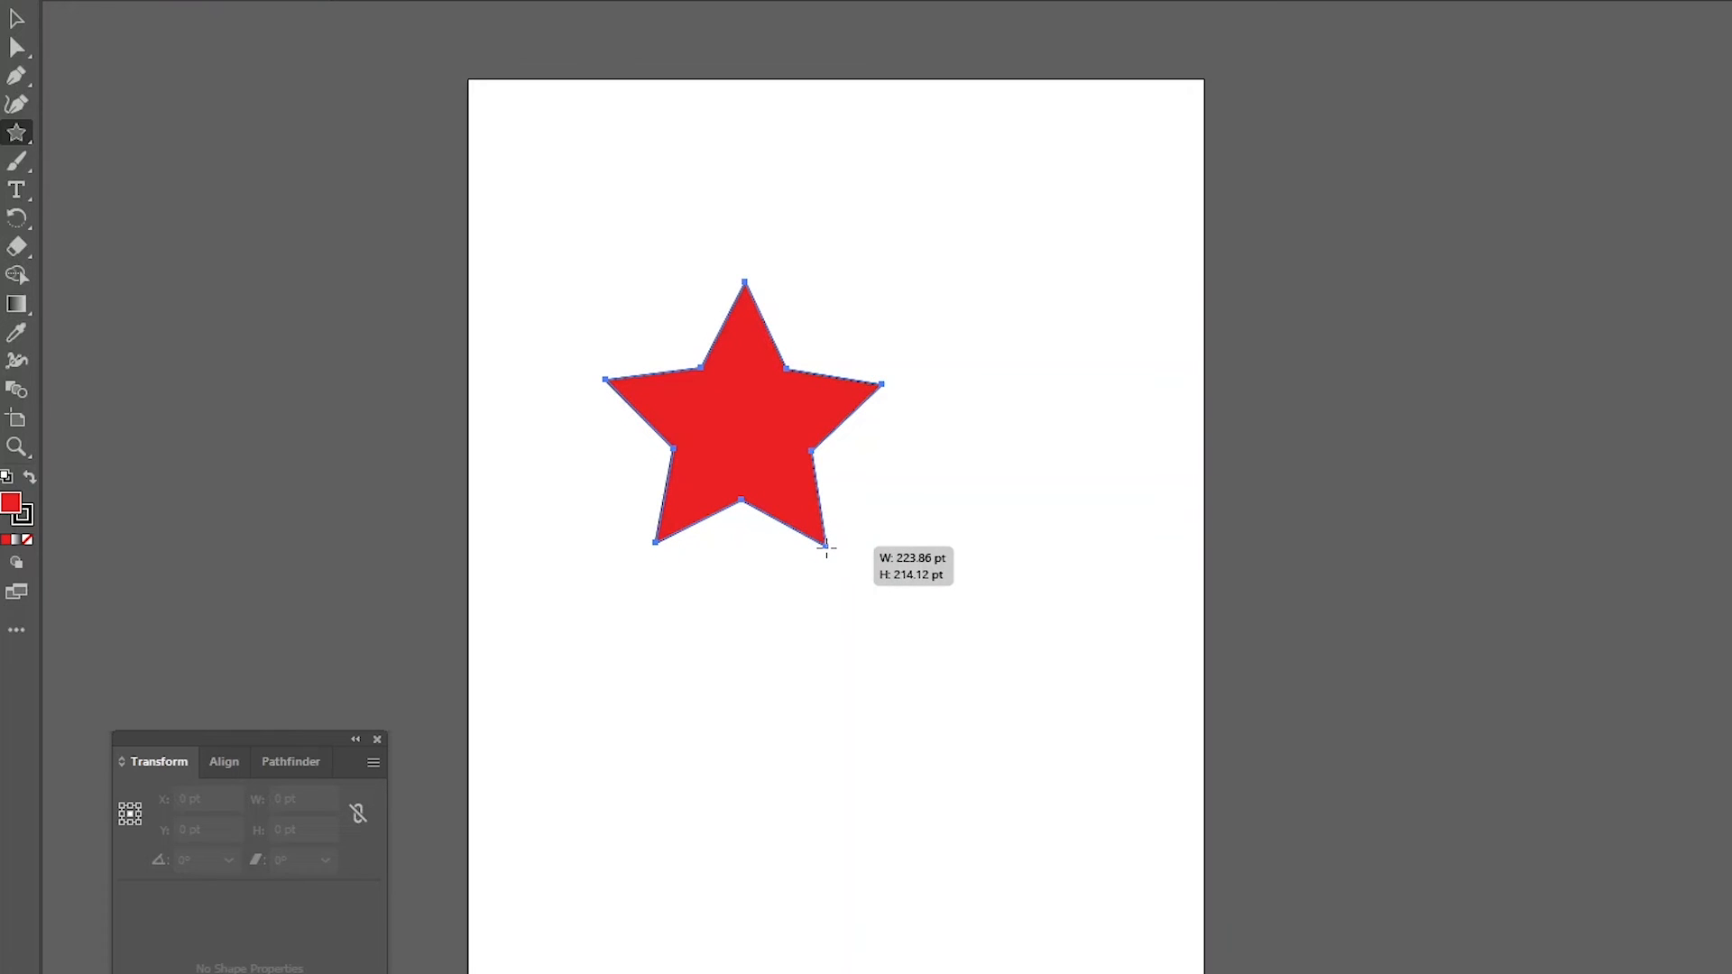
{"action": "mouse_move", "coordinate": [827, 547]}
{"action": "left_mouse_down"}
{"action": "mouse_move", "coordinate": [897, 645]}
{"action": "mouse_move", "coordinate": [840, 539]}
{"action": "mouse_move", "coordinate": [914, 636]}
{"action": "mouse_move", "coordinate": [848, 559]}
{"action": "left_mouse_up"}
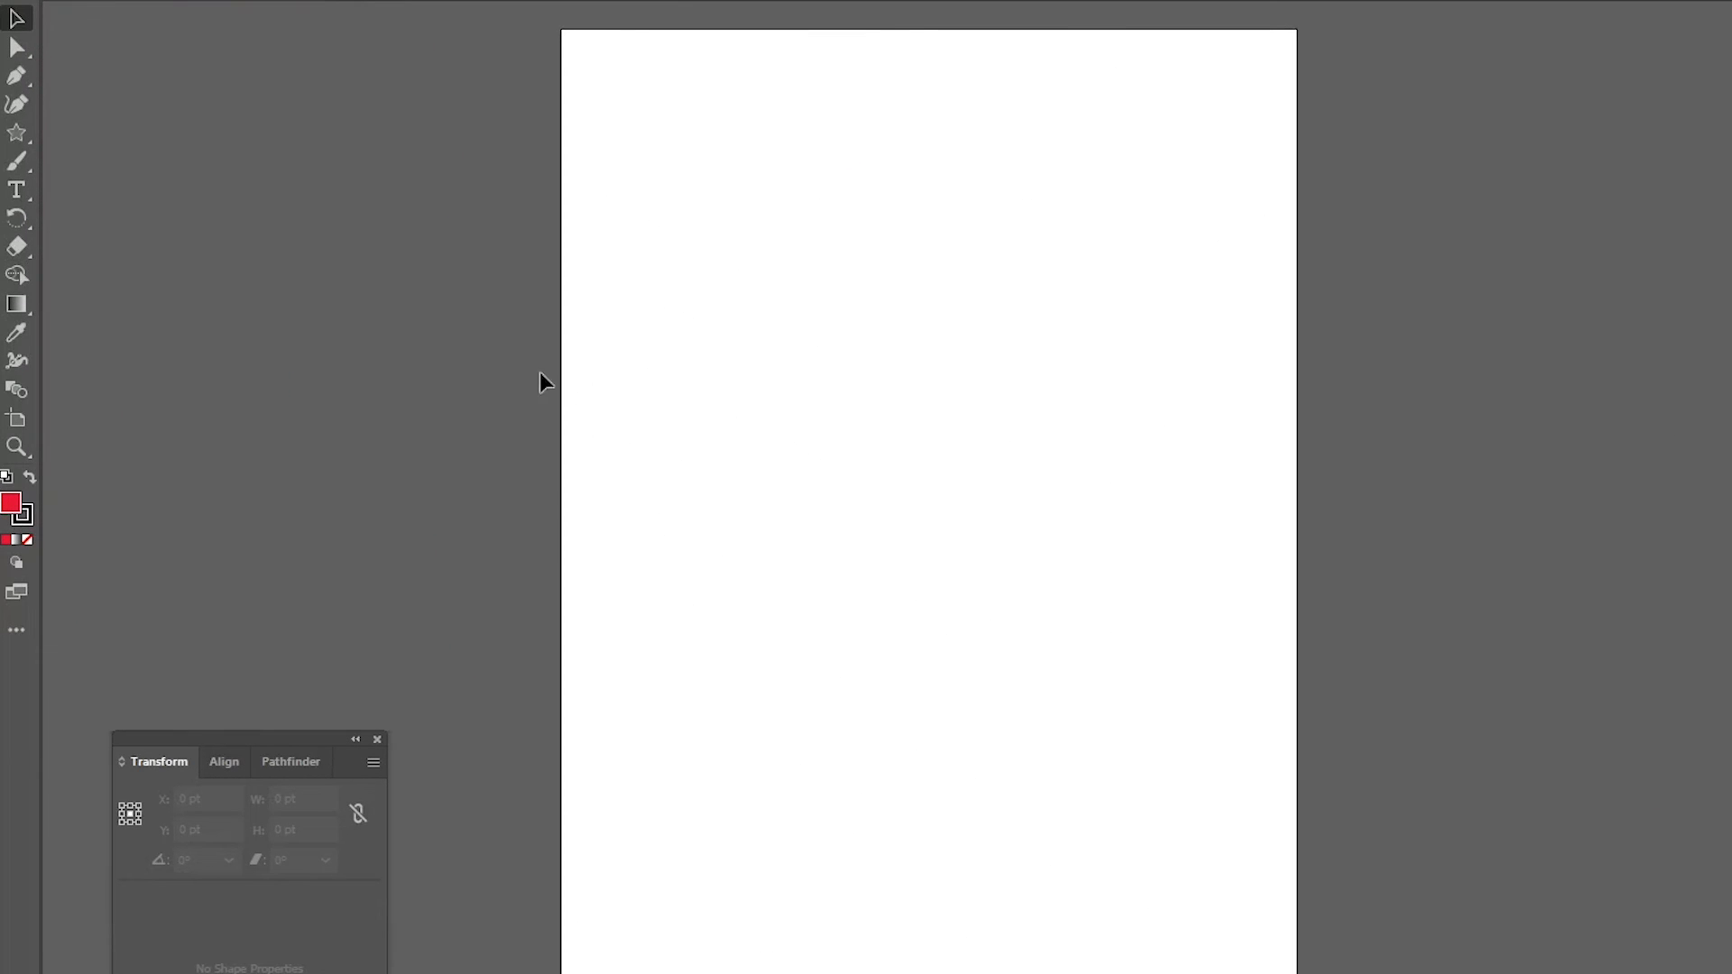
Create a 25-point star with Radius 1 of 900 pt and Radius 2 of 10 pt, and deselect it.
{"action": "left_click", "coordinate": [17, 132]}
{"action": "left_click", "coordinate": [936, 426]}
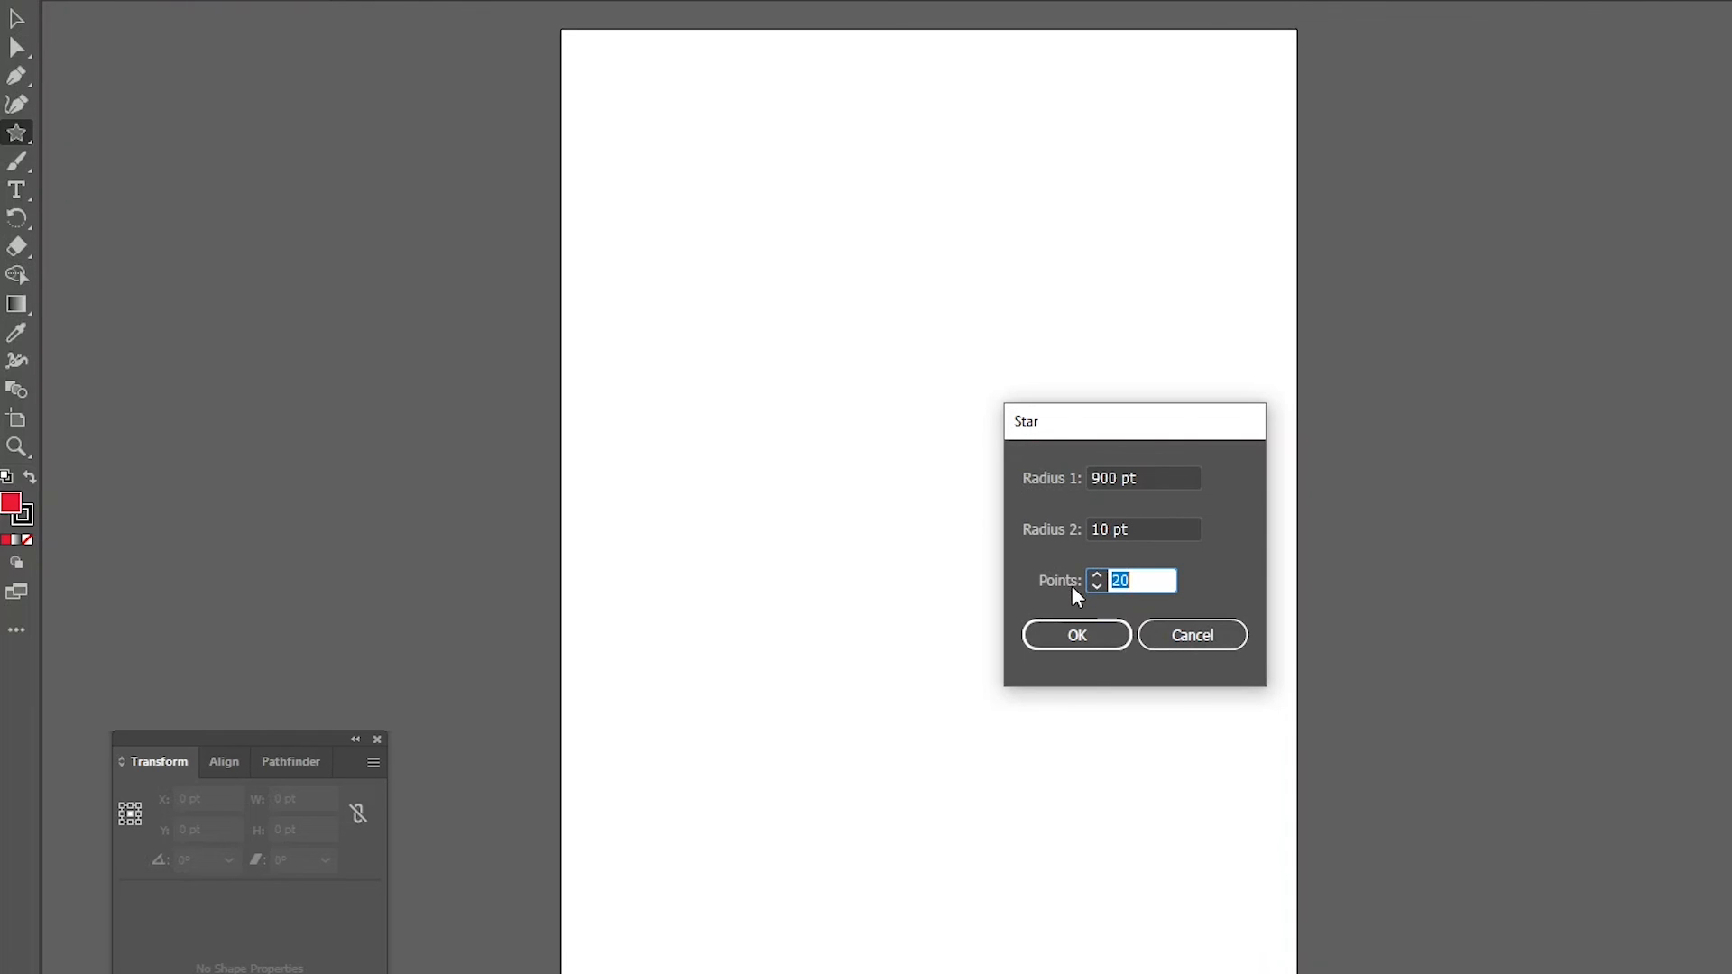
{"action": "left_click", "coordinate": [1097, 575]}
{"action": "left_click", "coordinate": [1097, 574]}
{"action": "left_click", "coordinate": [1097, 575]}
{"action": "left_click", "coordinate": [1097, 574]}
{"action": "left_click", "coordinate": [1097, 574]}
{"action": "left_click", "coordinate": [1077, 636]}
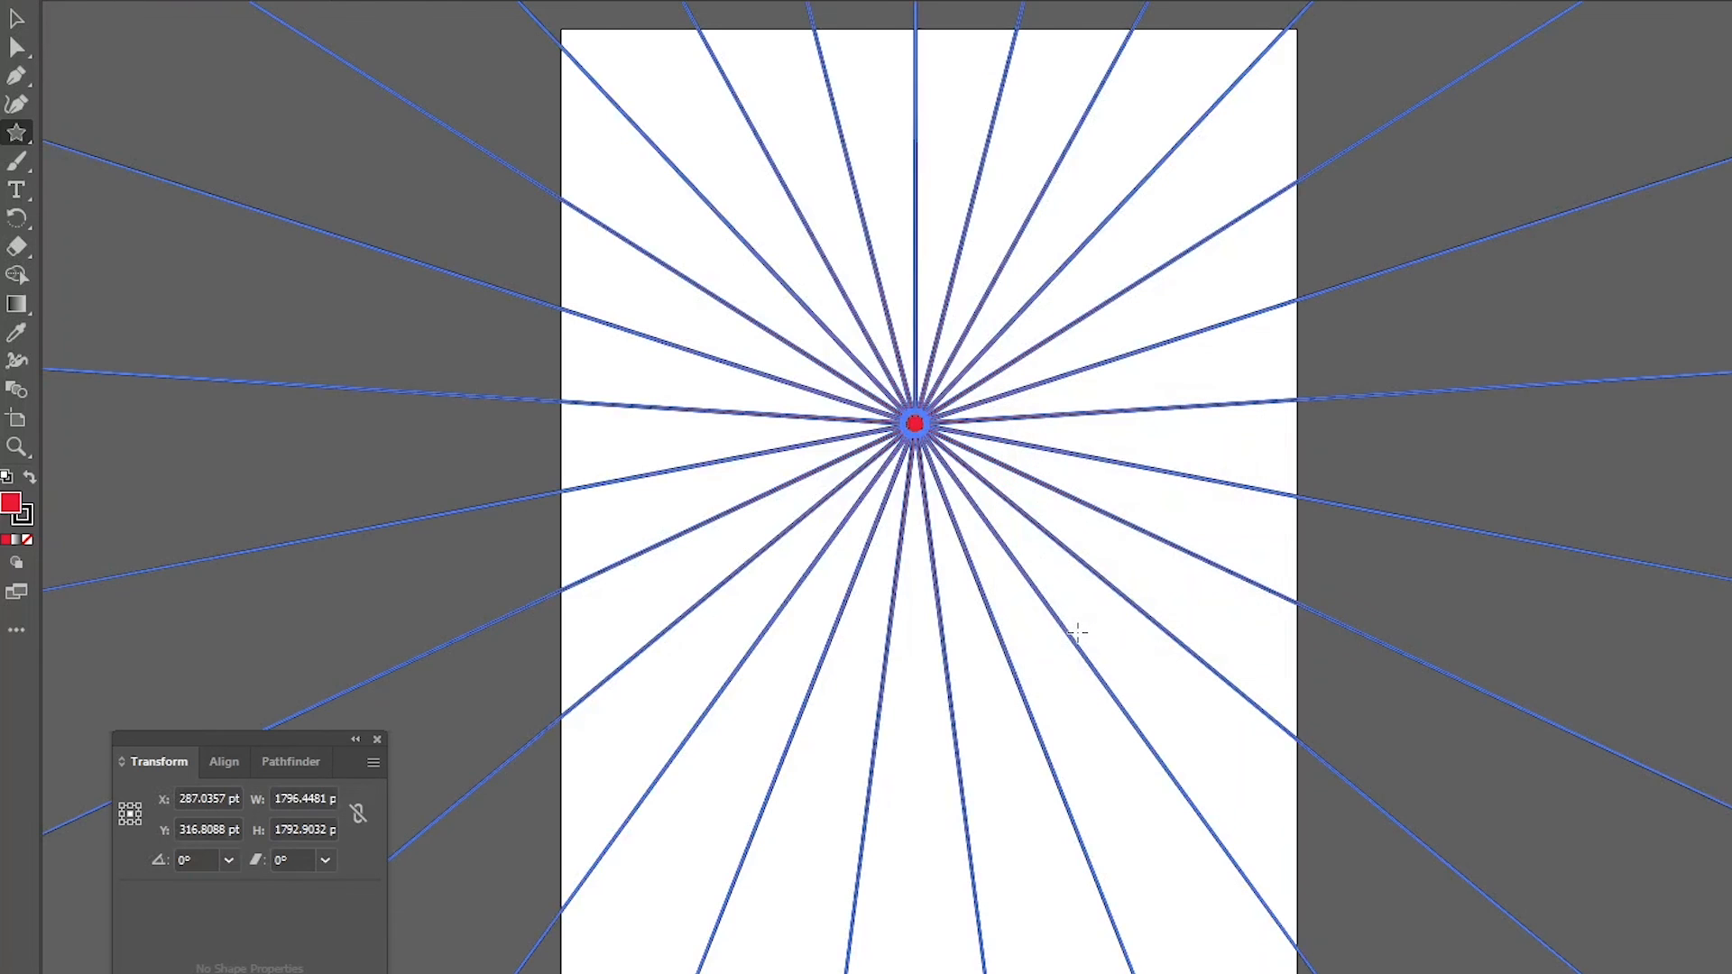
{"action": "scroll", "coordinate": [1051, 619], "scroll_direction": "down", "scroll_amount": 3}
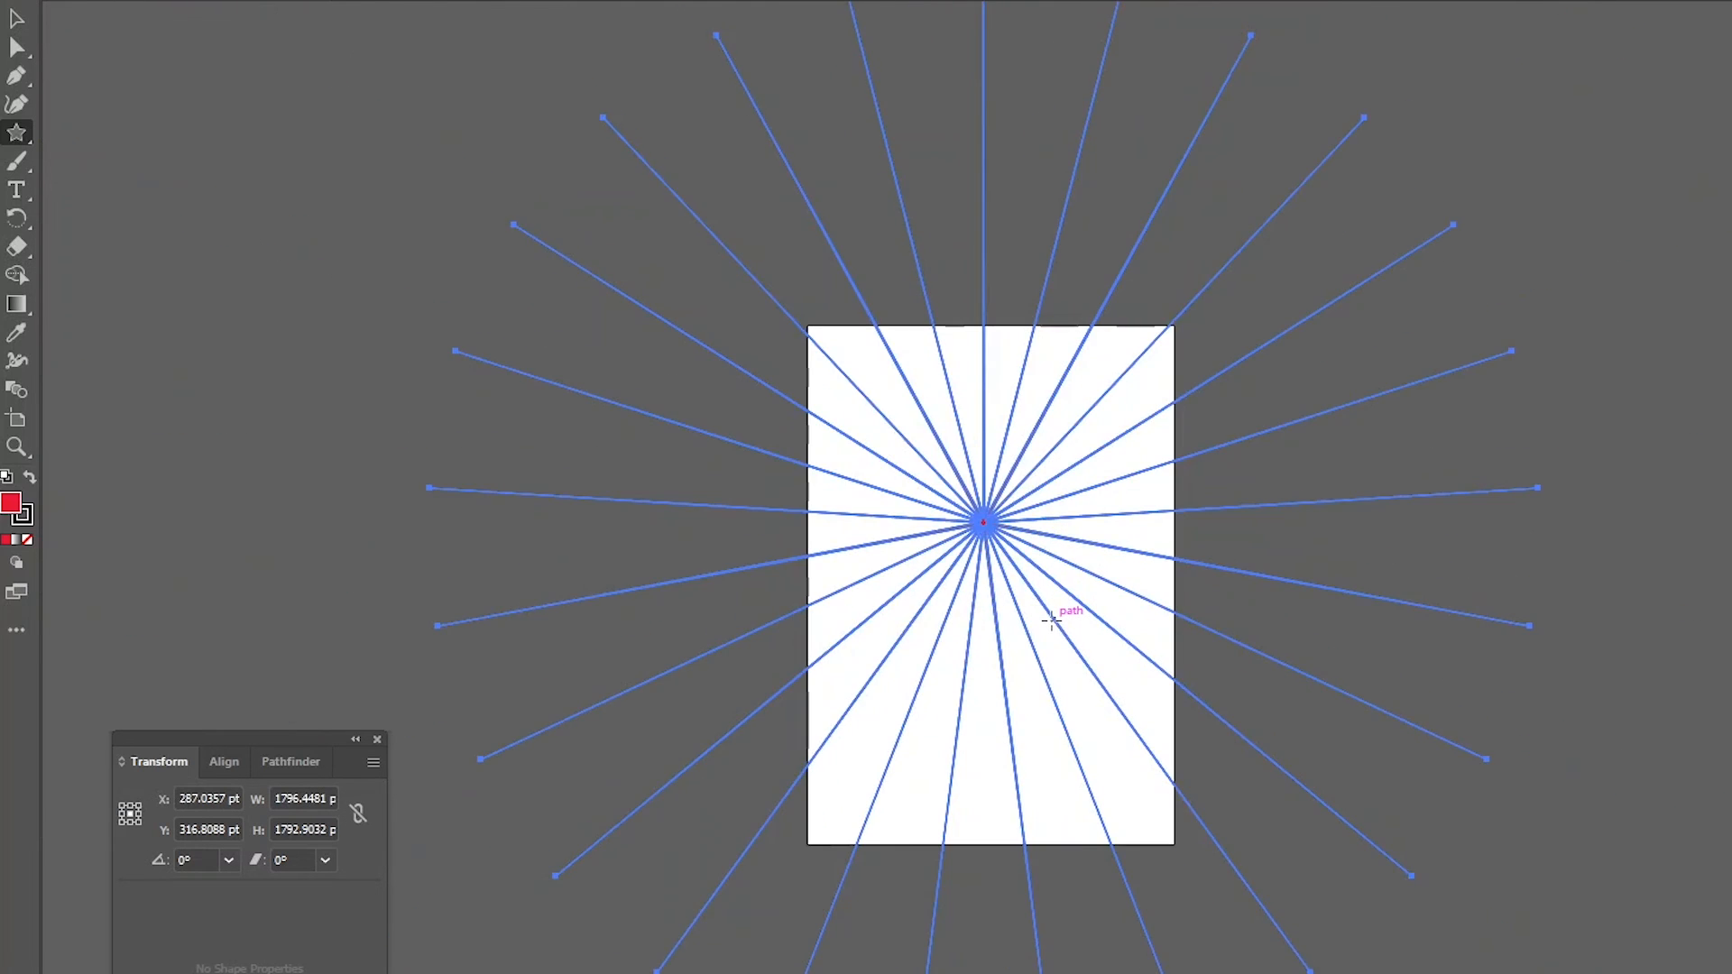
{"action": "left_click", "coordinate": [17, 21]}
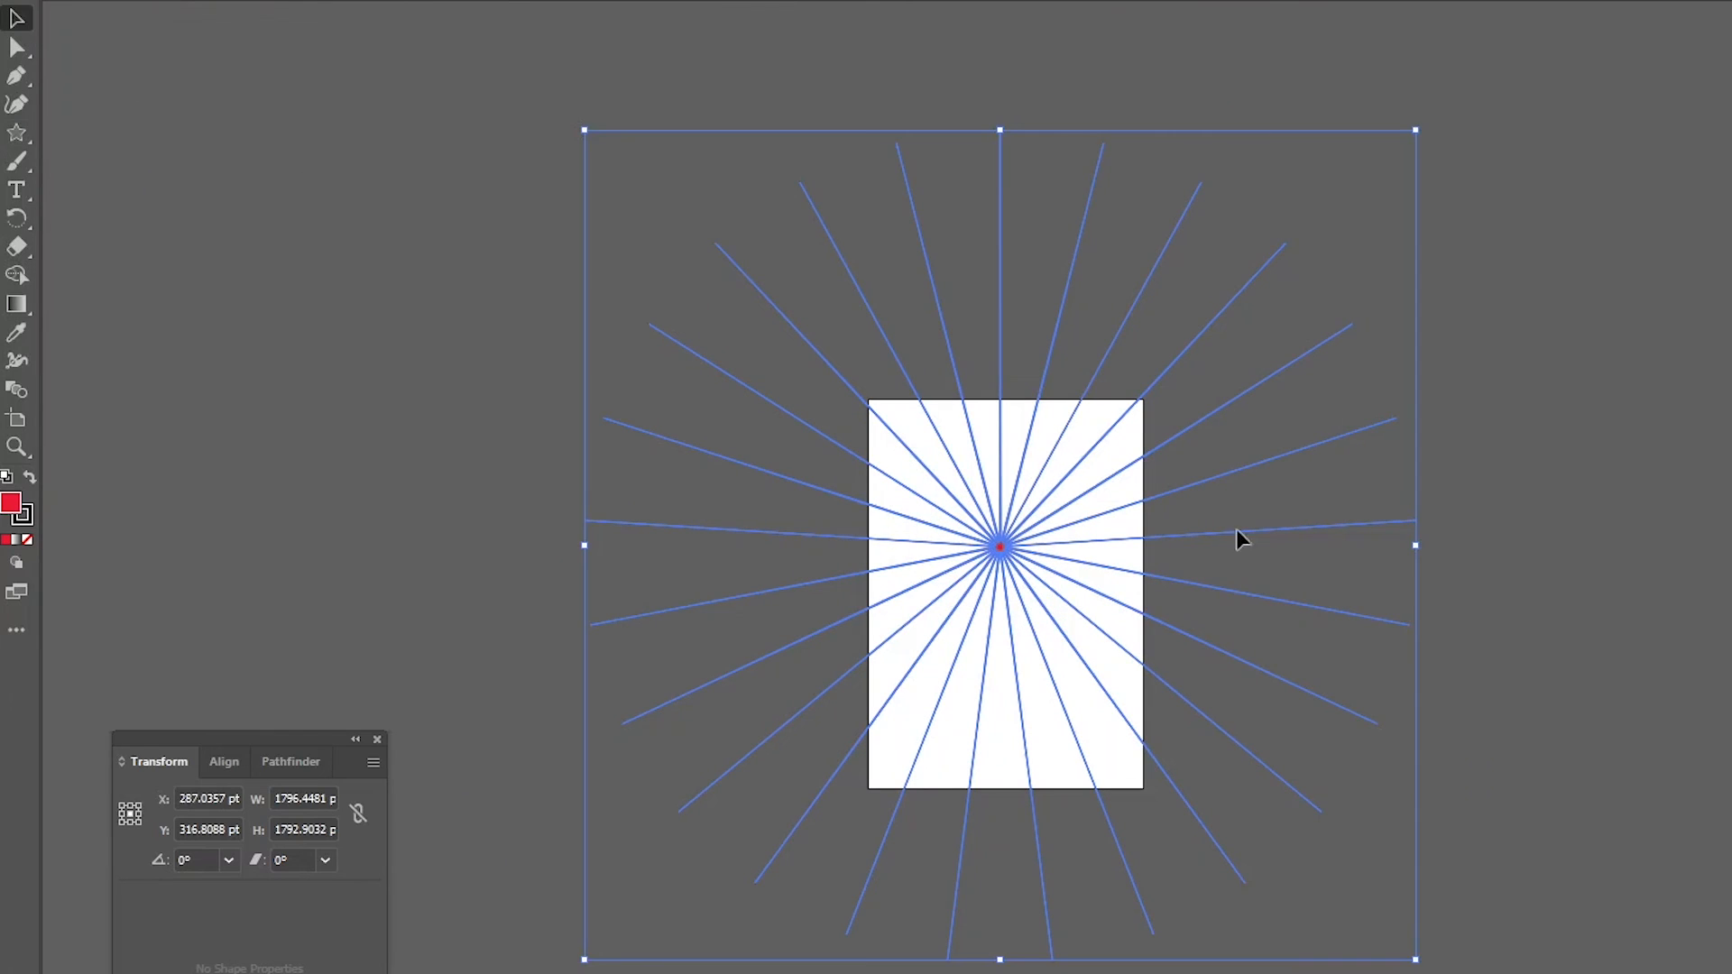
{"action": "left_click", "coordinate": [1357, 803]}
{"action": "scroll", "coordinate": [959, 541], "scroll_direction": "up", "scroll_amount": 6}
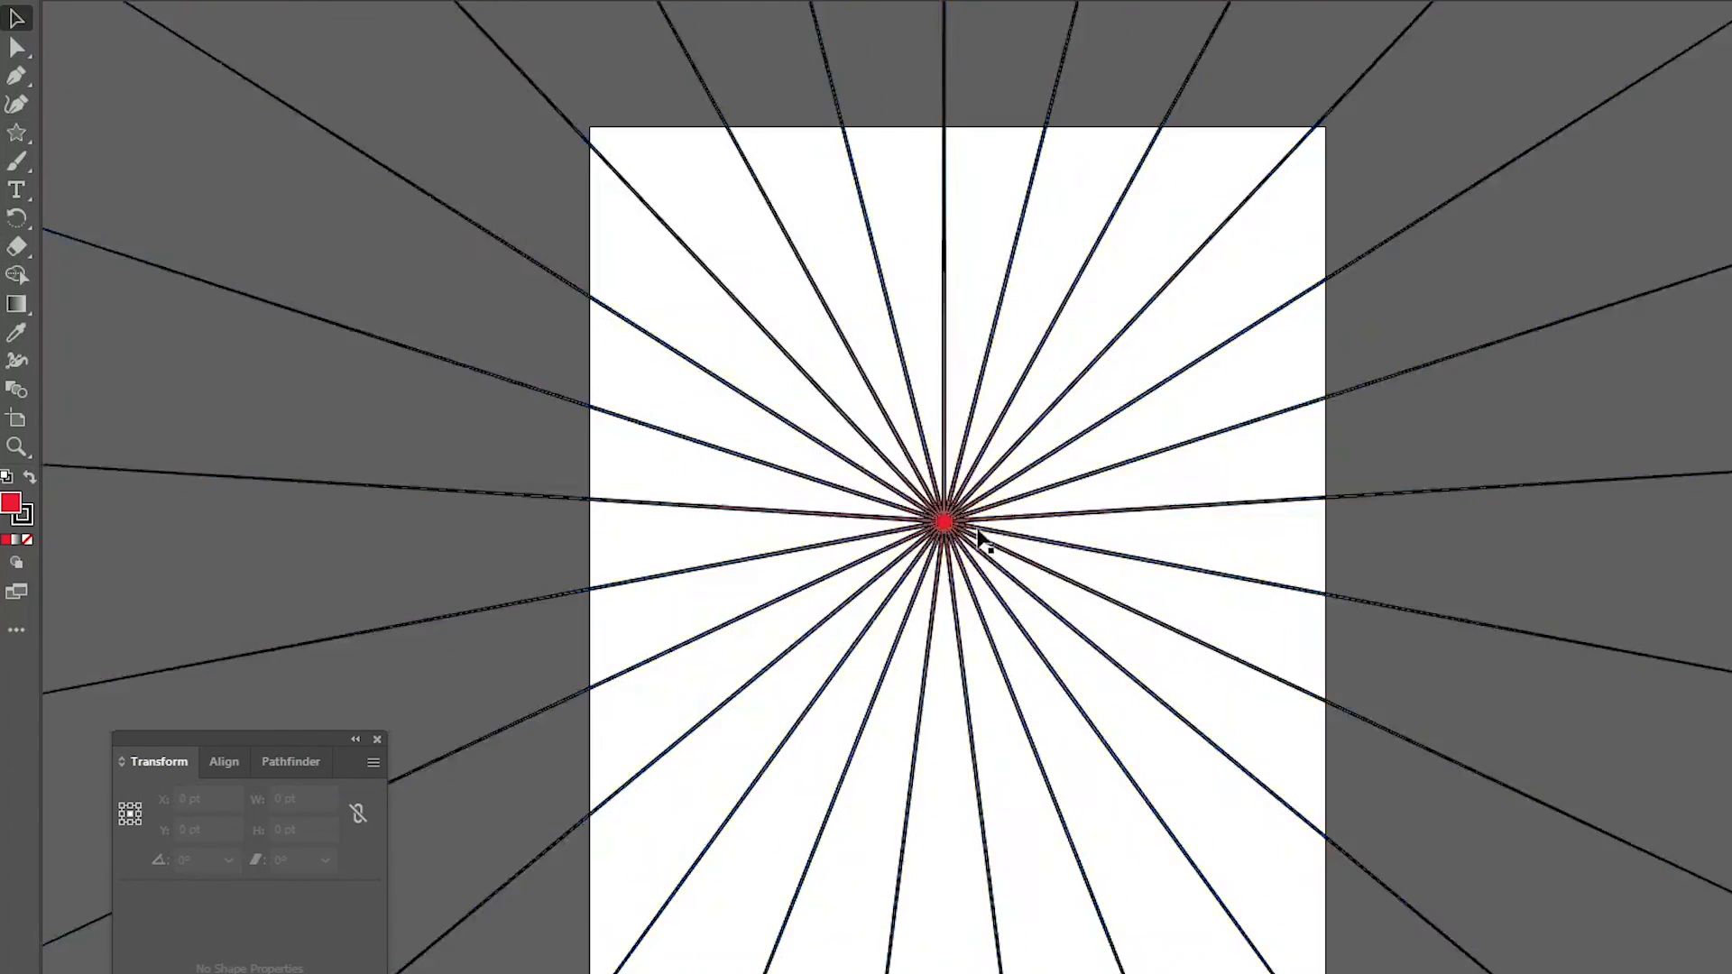
{"action": "scroll", "coordinate": [939, 533], "scroll_direction": "down", "scroll_amount": 2}
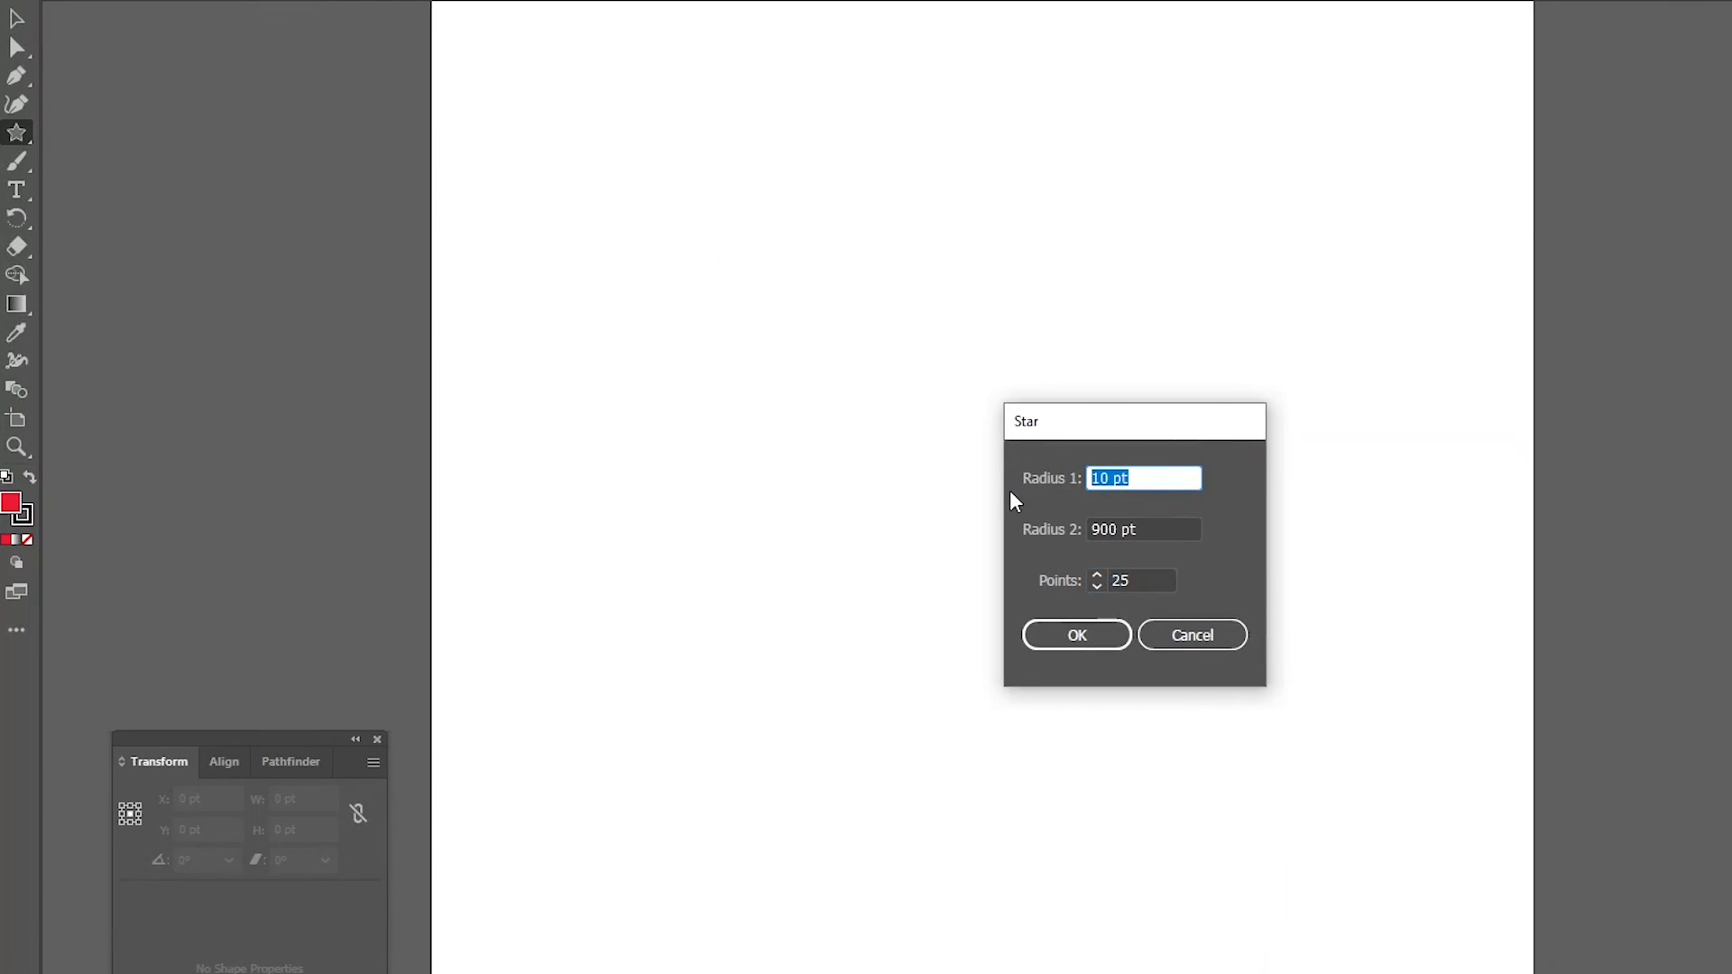
Create a 25-point star with Radius 1 of 500 pt and Radius 2 of 900 pt.
{"action": "type", "text": "500"}
{"action": "left_click", "coordinate": [1131, 523]}
{"action": "left_click", "coordinate": [1066, 637]}
{"action": "scroll", "coordinate": [1051, 631], "scroll_direction": "down", "scroll_amount": 2}
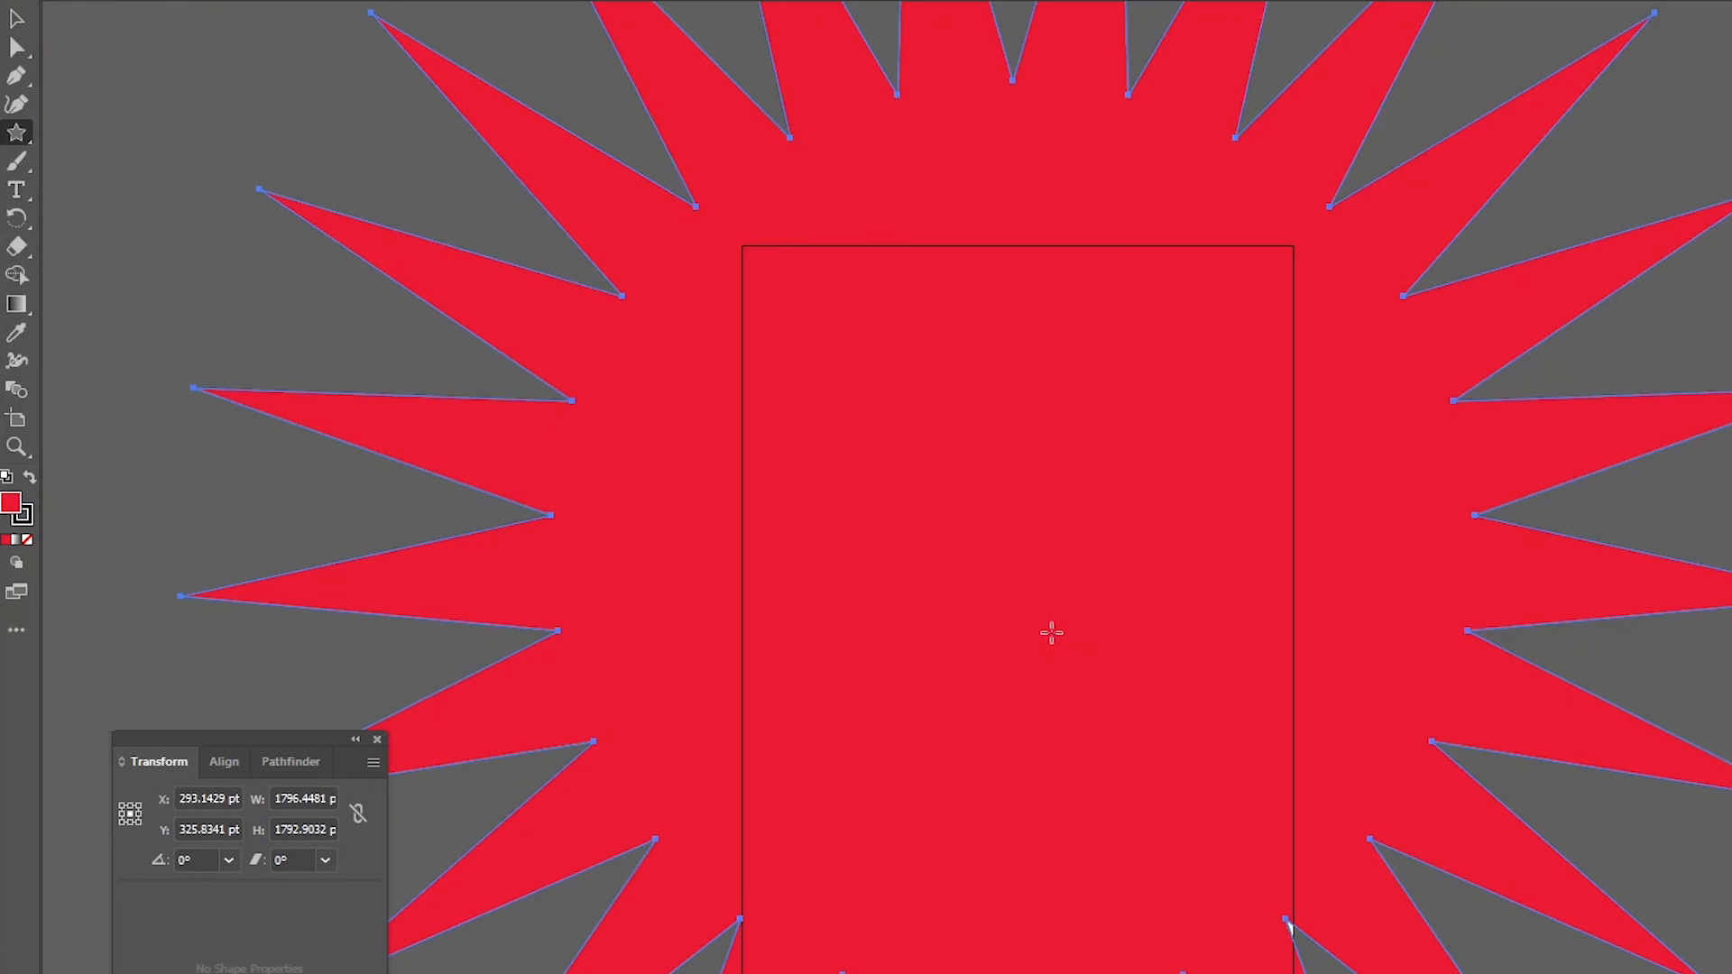
{"action": "scroll", "coordinate": [1051, 634], "scroll_direction": "down", "scroll_amount": 3}
{"action": "scroll", "coordinate": [1051, 633], "scroll_direction": "up", "scroll_amount": 1}
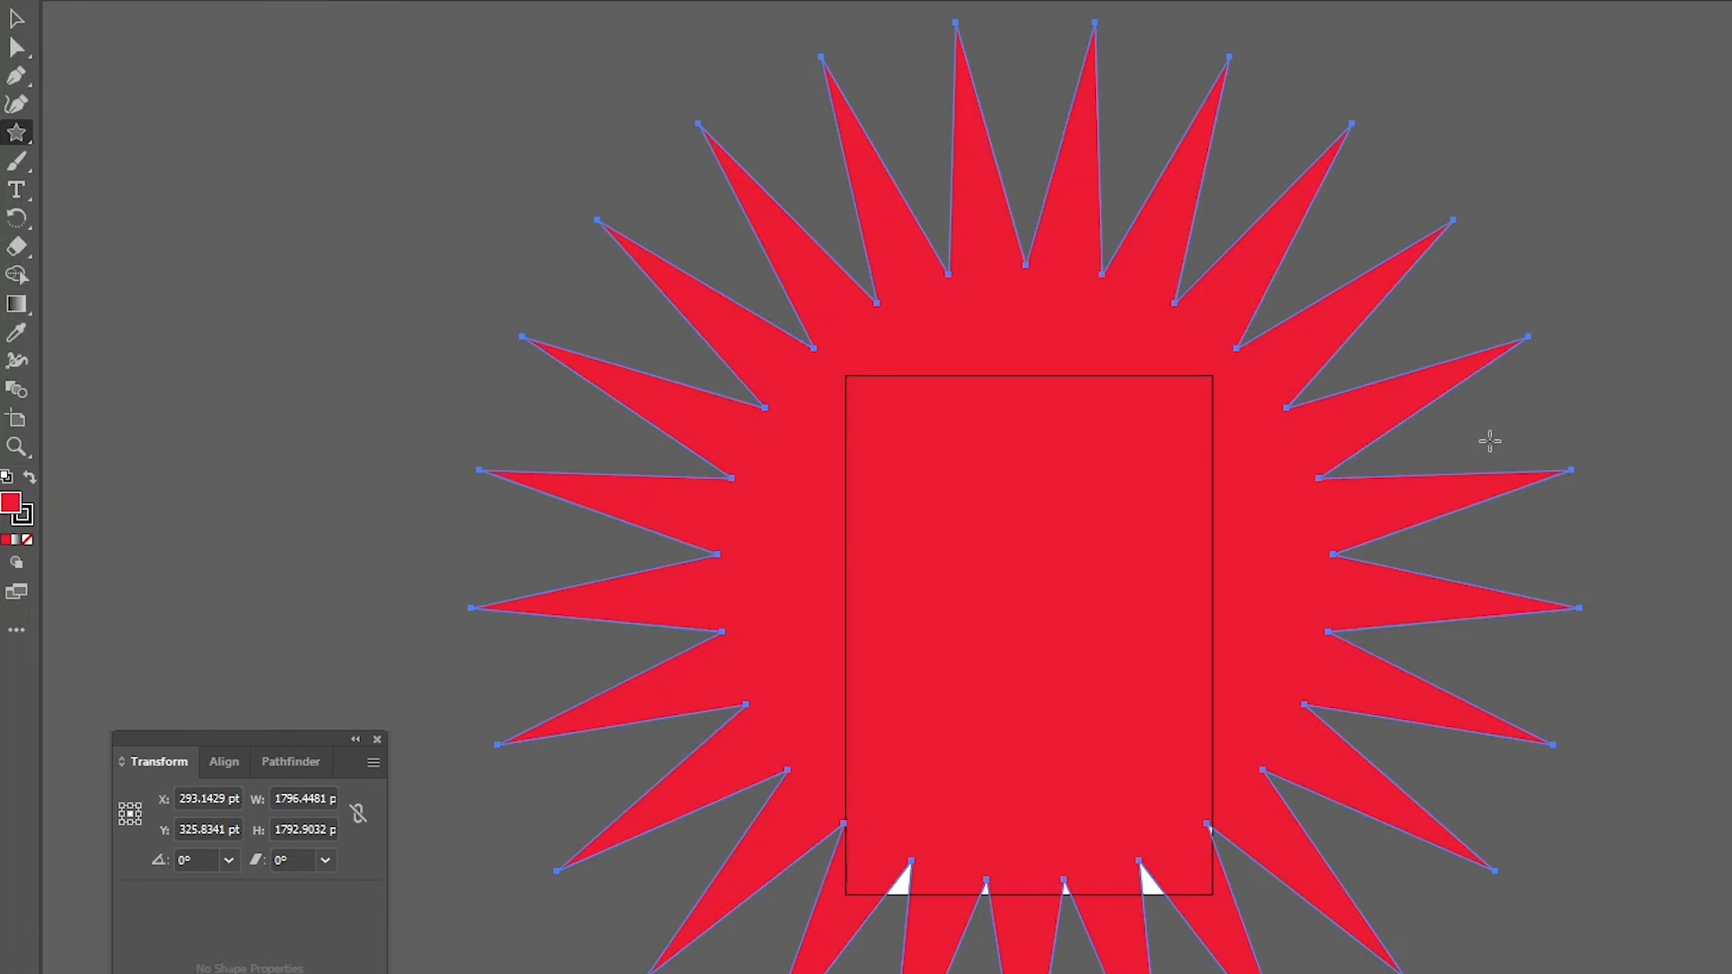
Delete the large red star that covers the page.
{"action": "left_click", "coordinate": [21, 19]}
{"action": "left_click", "coordinate": [318, 239]}
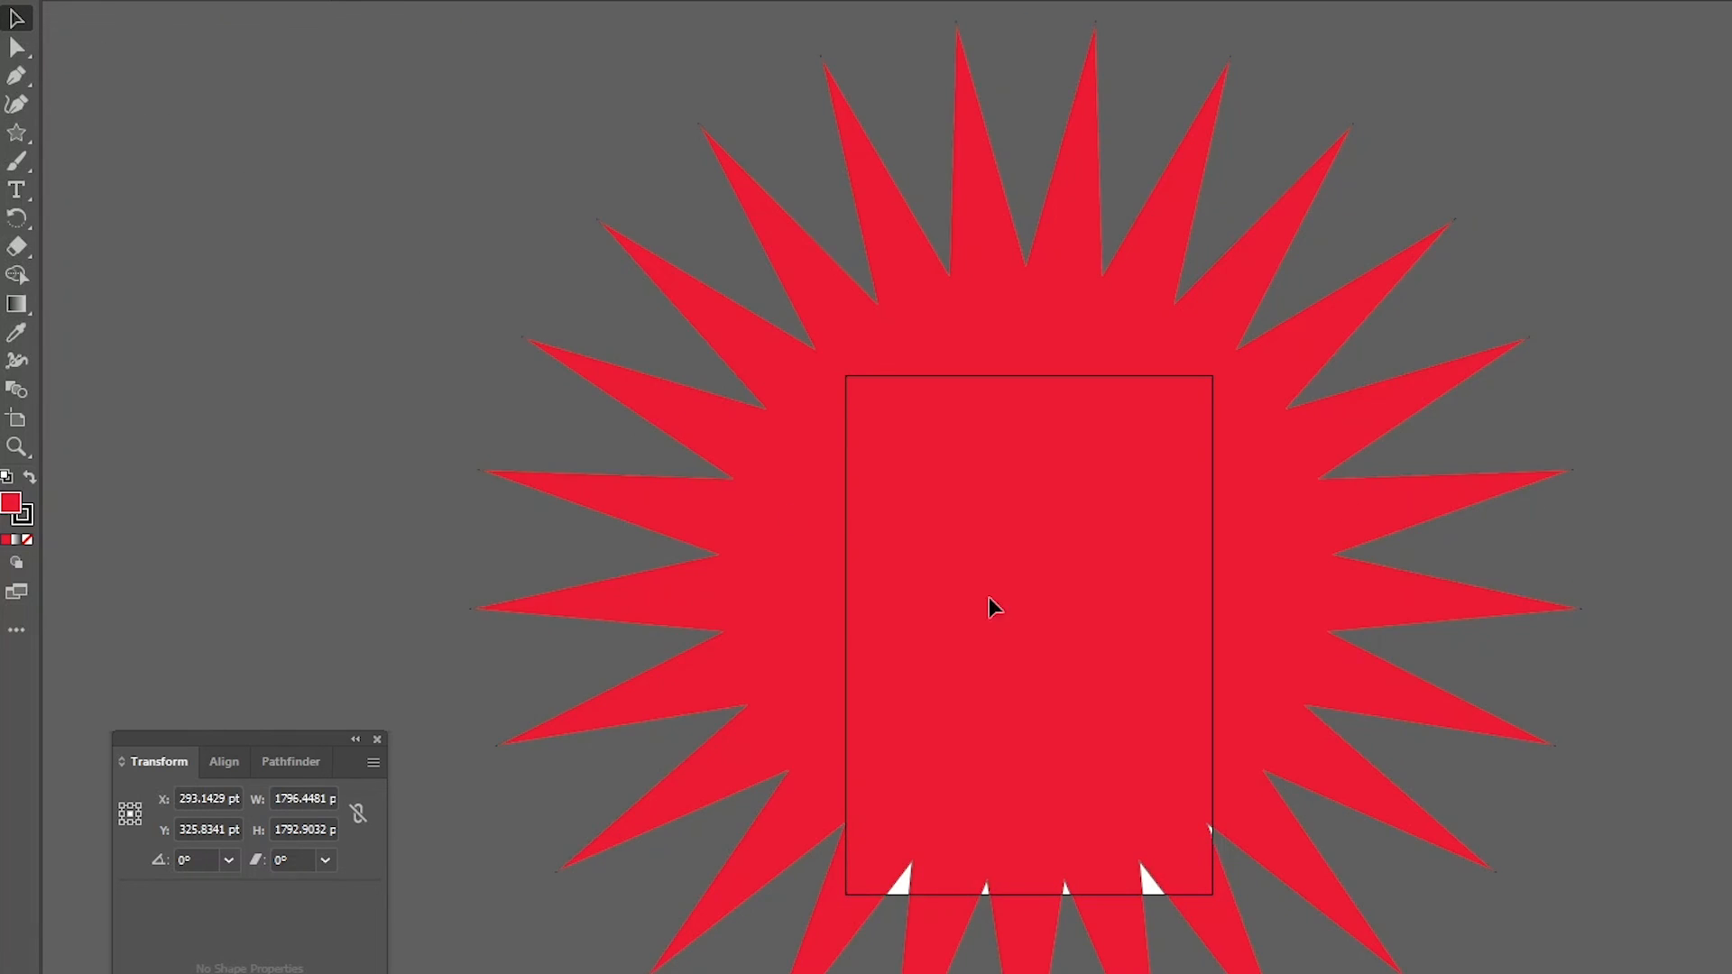
{"action": "left_click", "coordinate": [1066, 622]}
{"action": "key", "text": "Delete"}
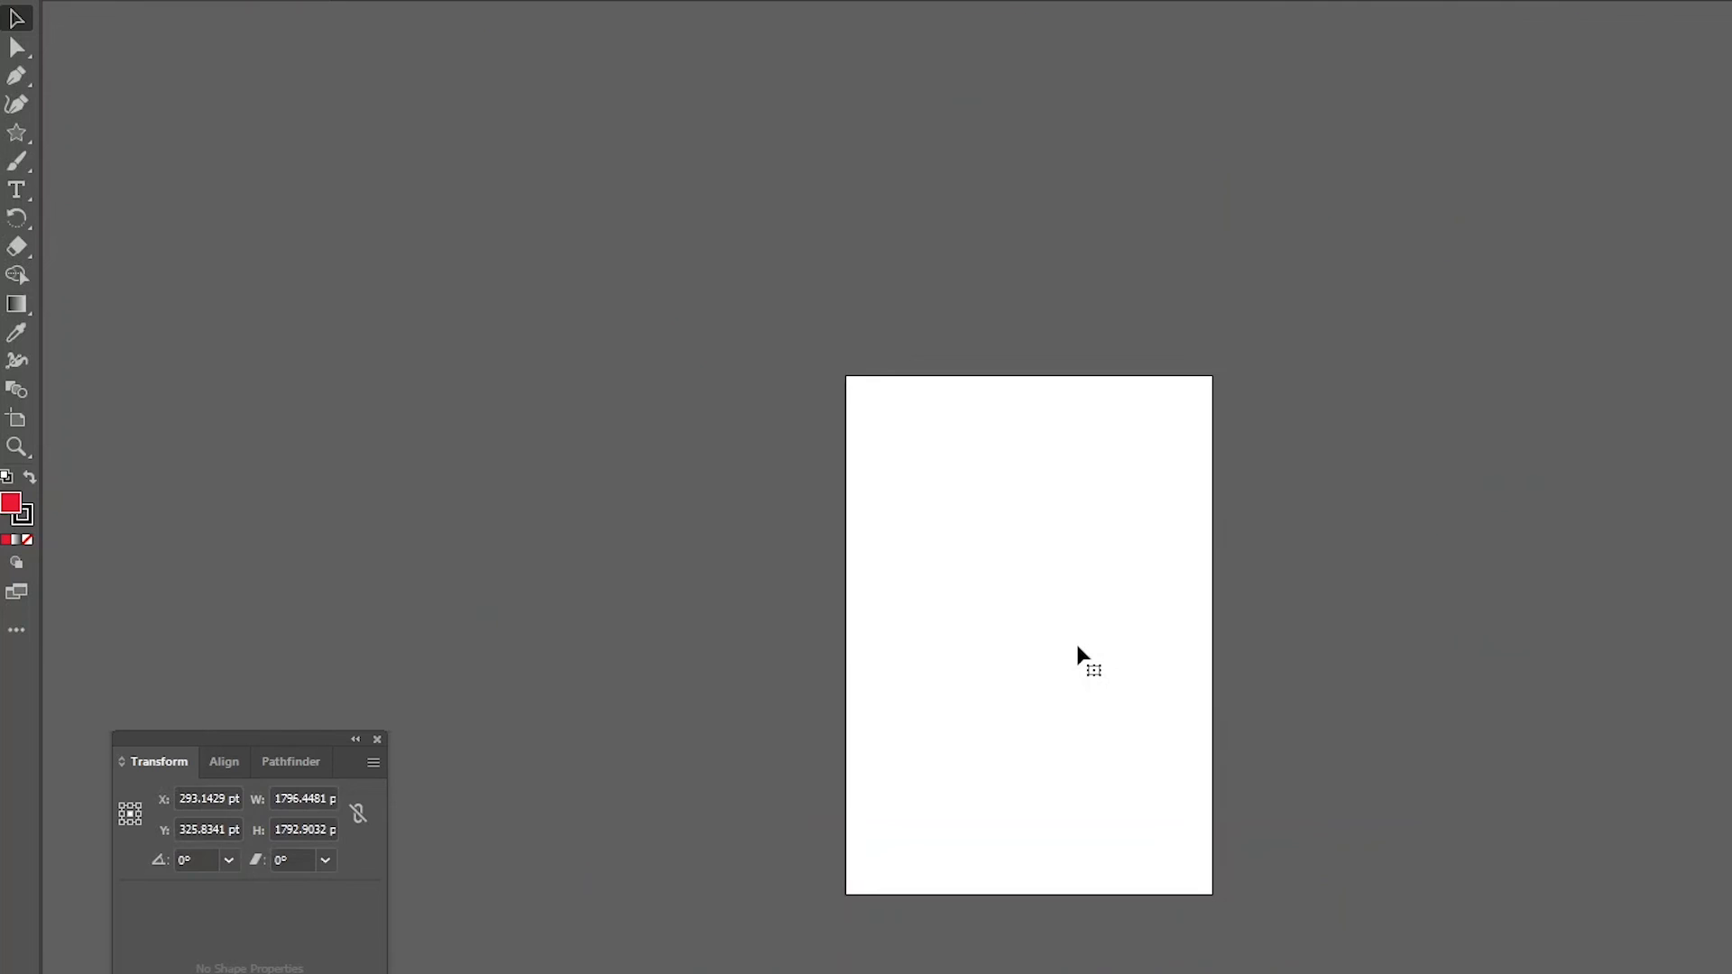
Create a 25-point star with Radius 1 of 700 pt and Radius 2 of 900 pt.
{"action": "left_click", "coordinate": [16, 133]}
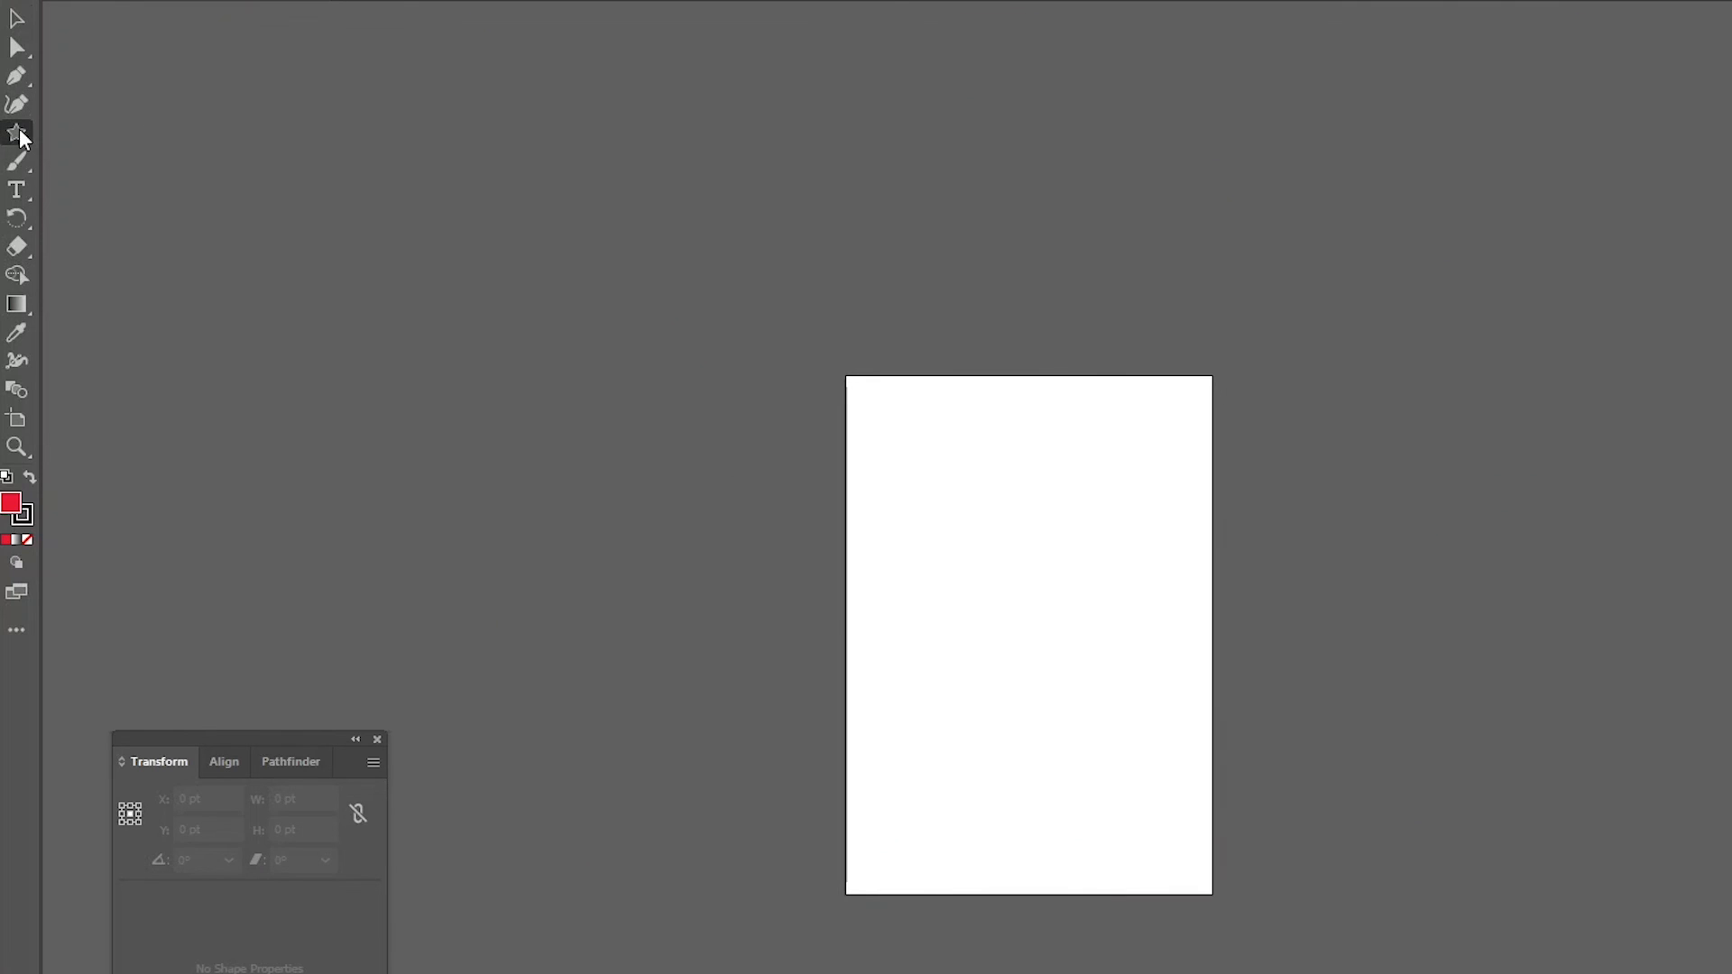
{"action": "left_click", "coordinate": [978, 581]}
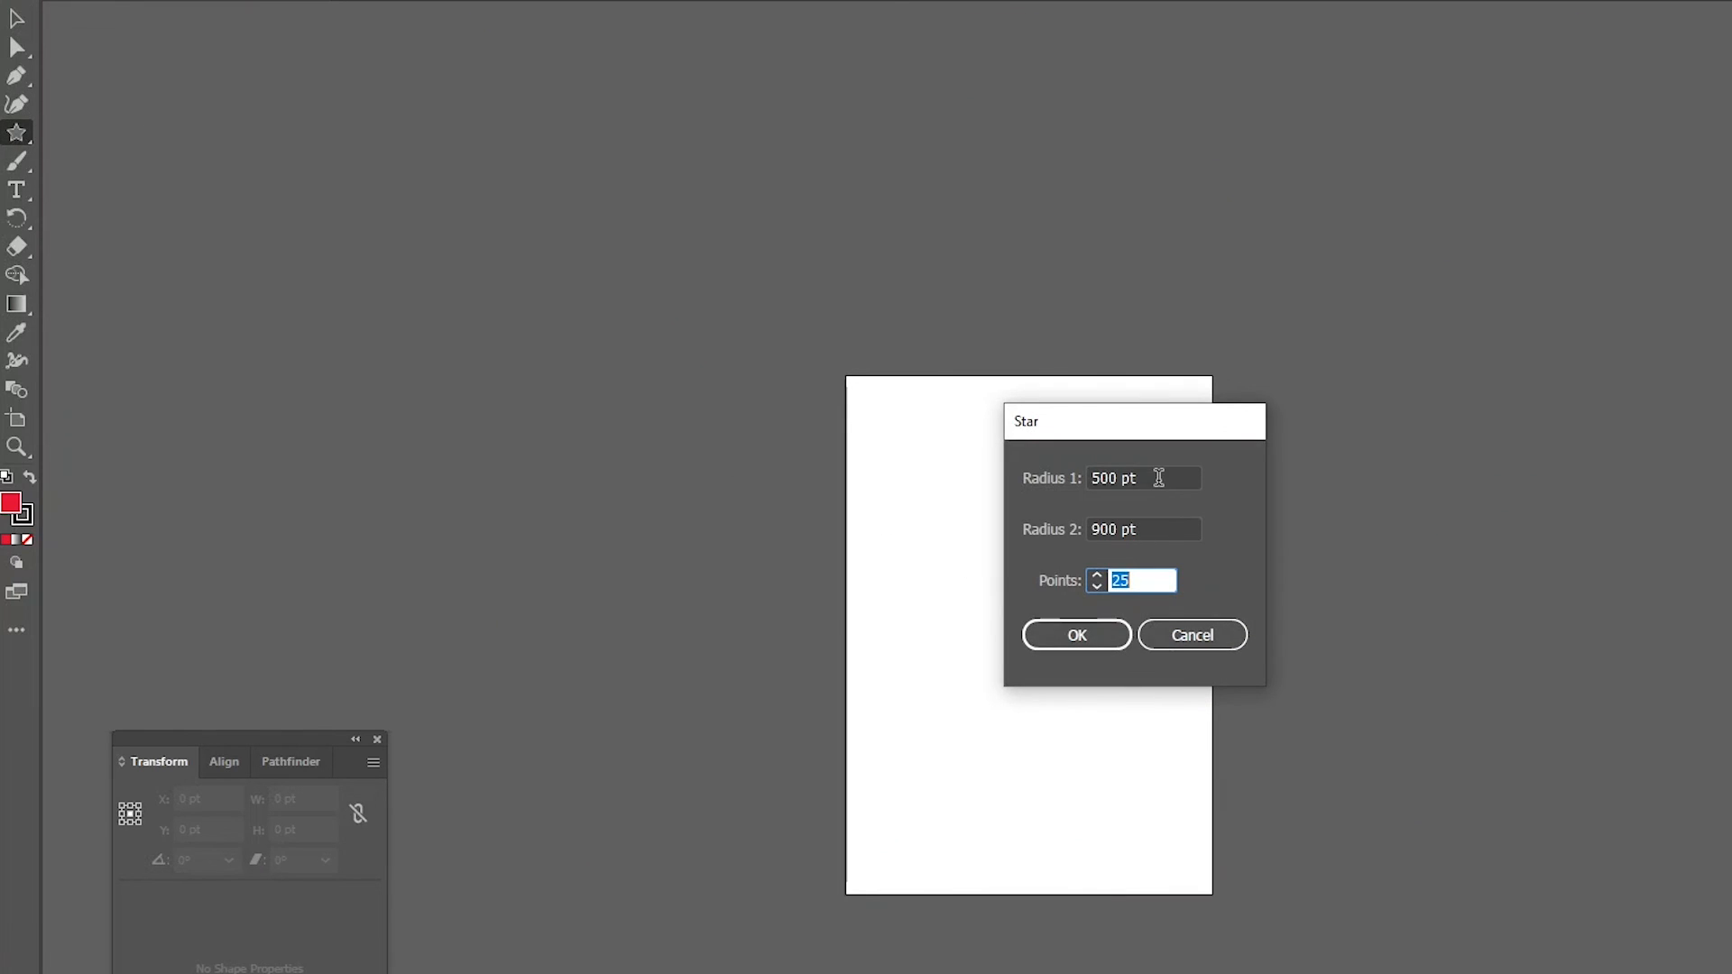
{"action": "left_click", "coordinate": [1158, 477]}
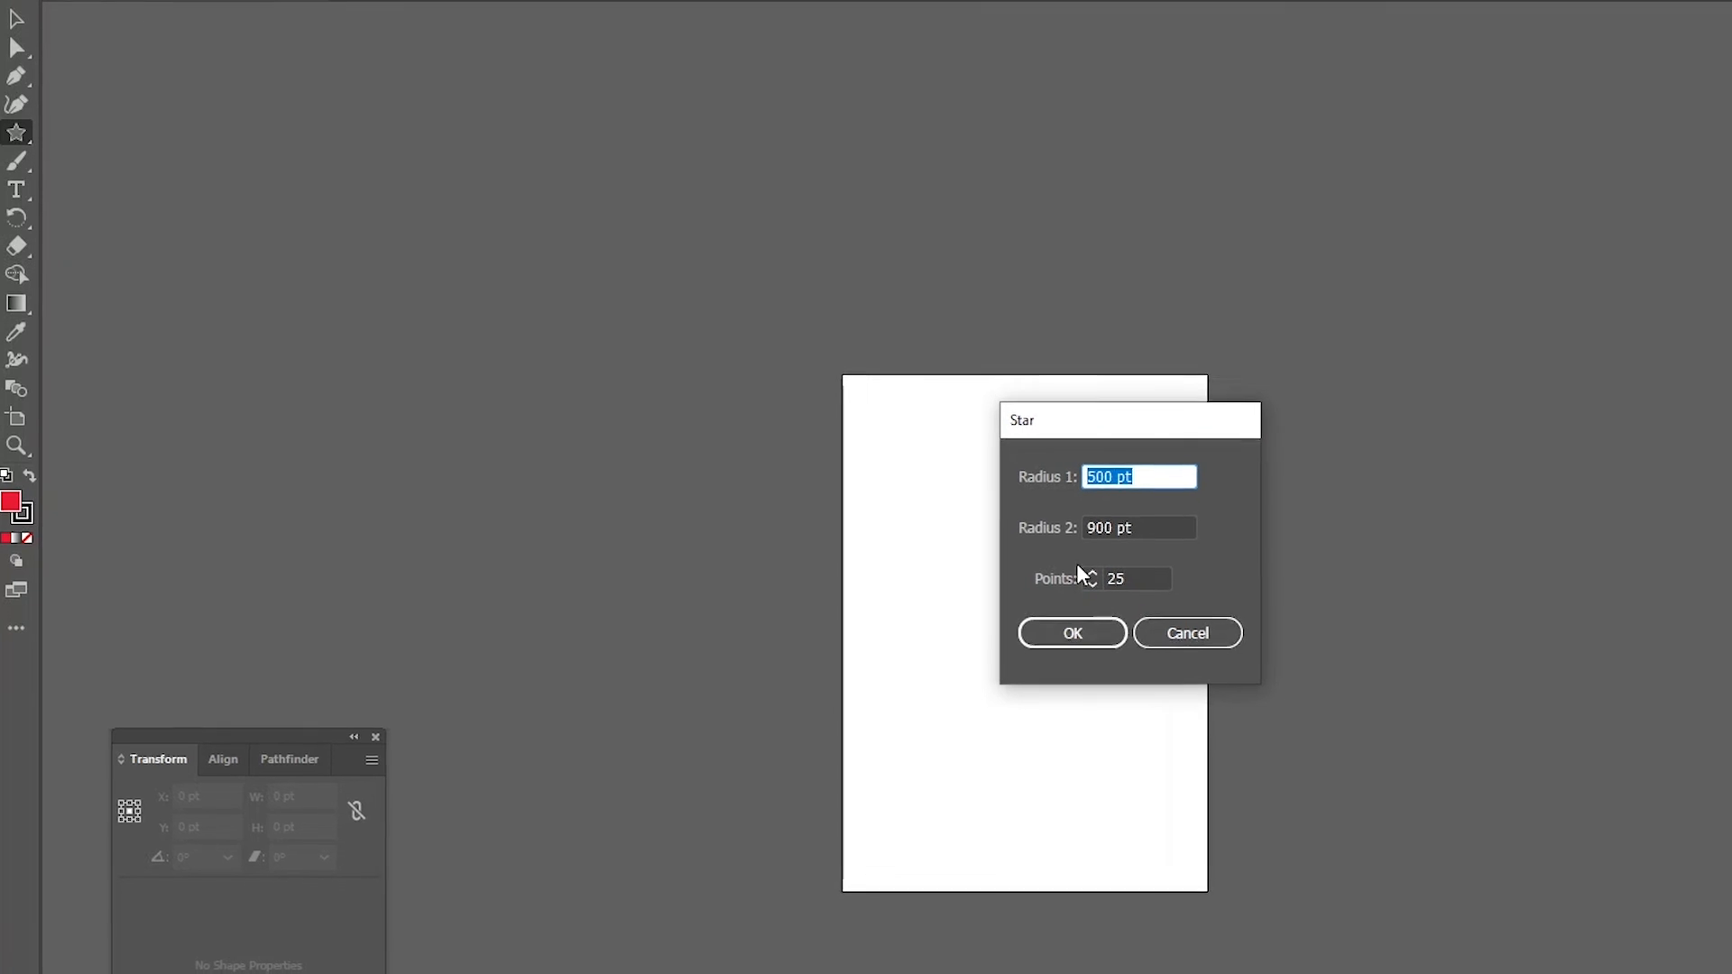
{"action": "type", "text": "700"}
{"action": "left_click", "coordinate": [1091, 511]}
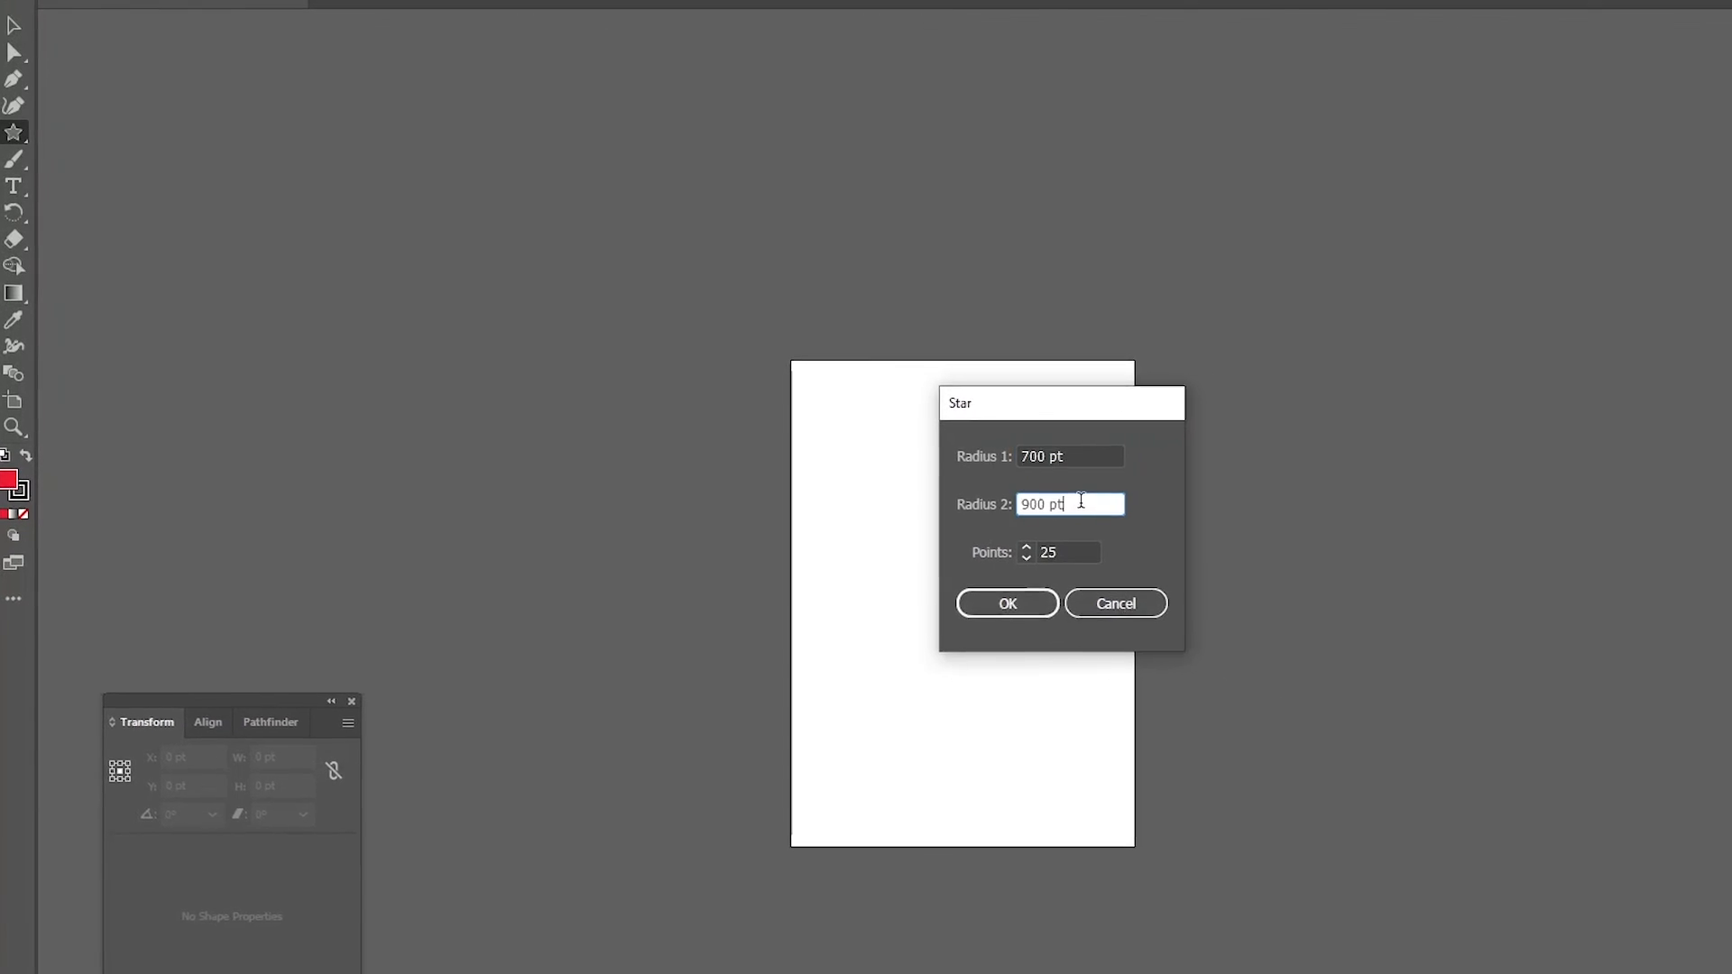
{"action": "left_click", "coordinate": [1024, 612]}
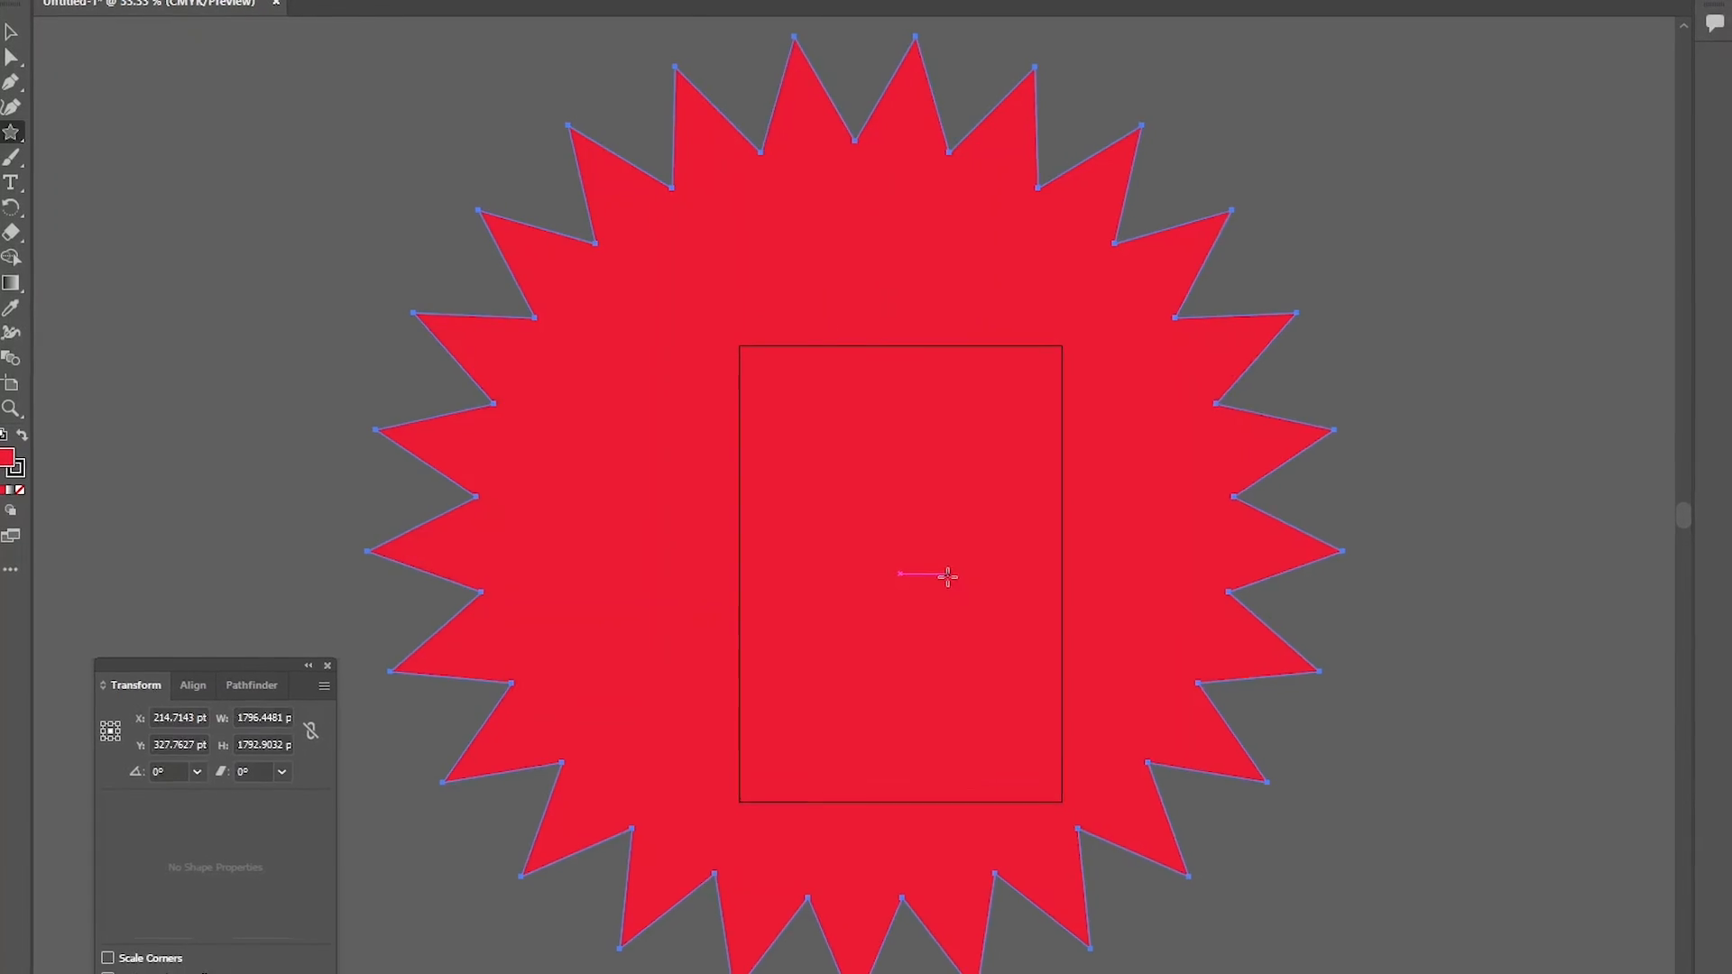